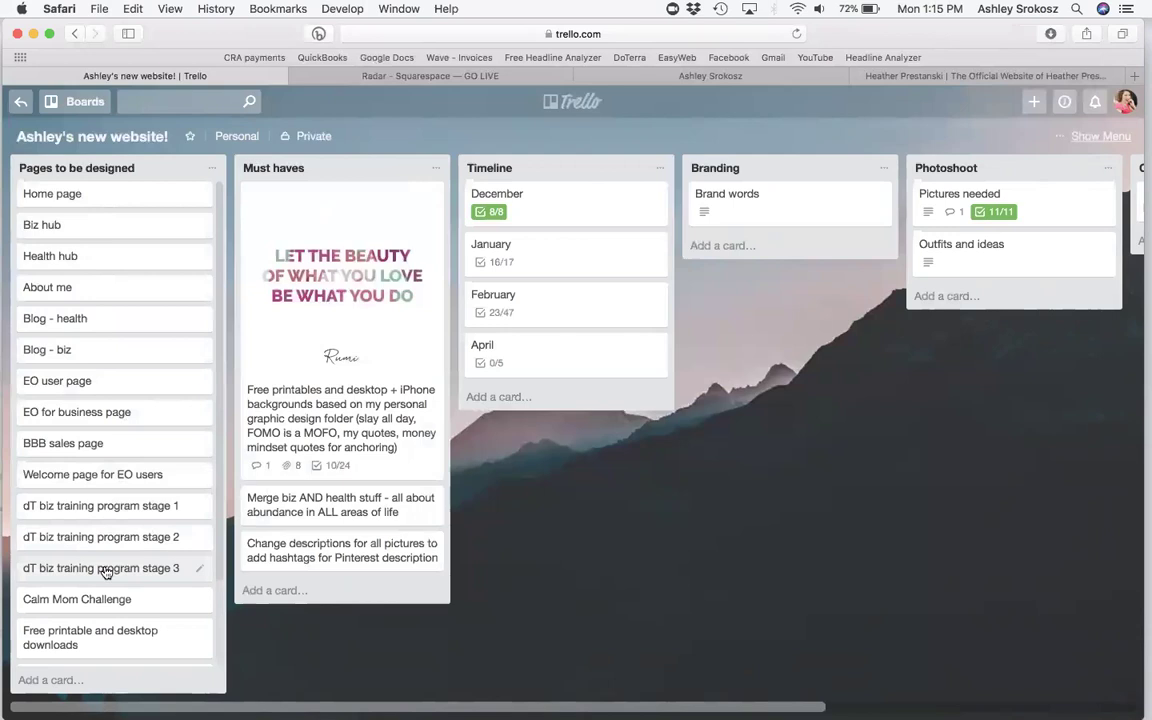
- Look through all the cards in the "Pages to be designed" list
scroll(105, 571, "down", 3)
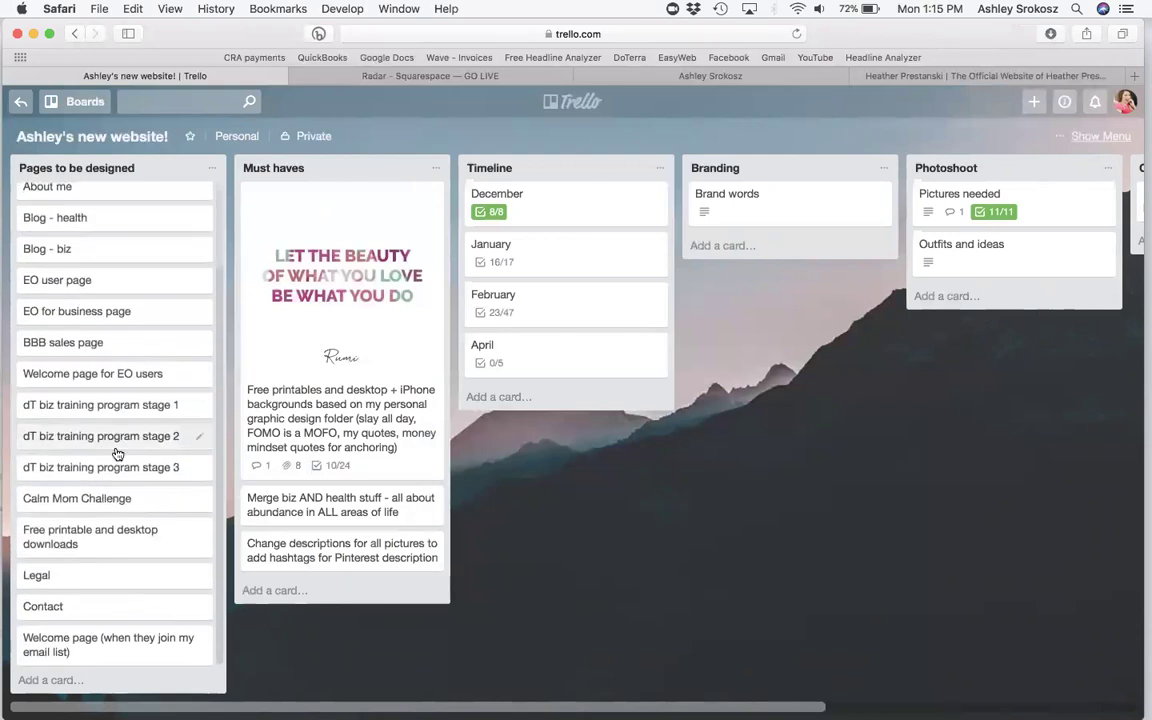
scroll(116, 440, "up", 3)
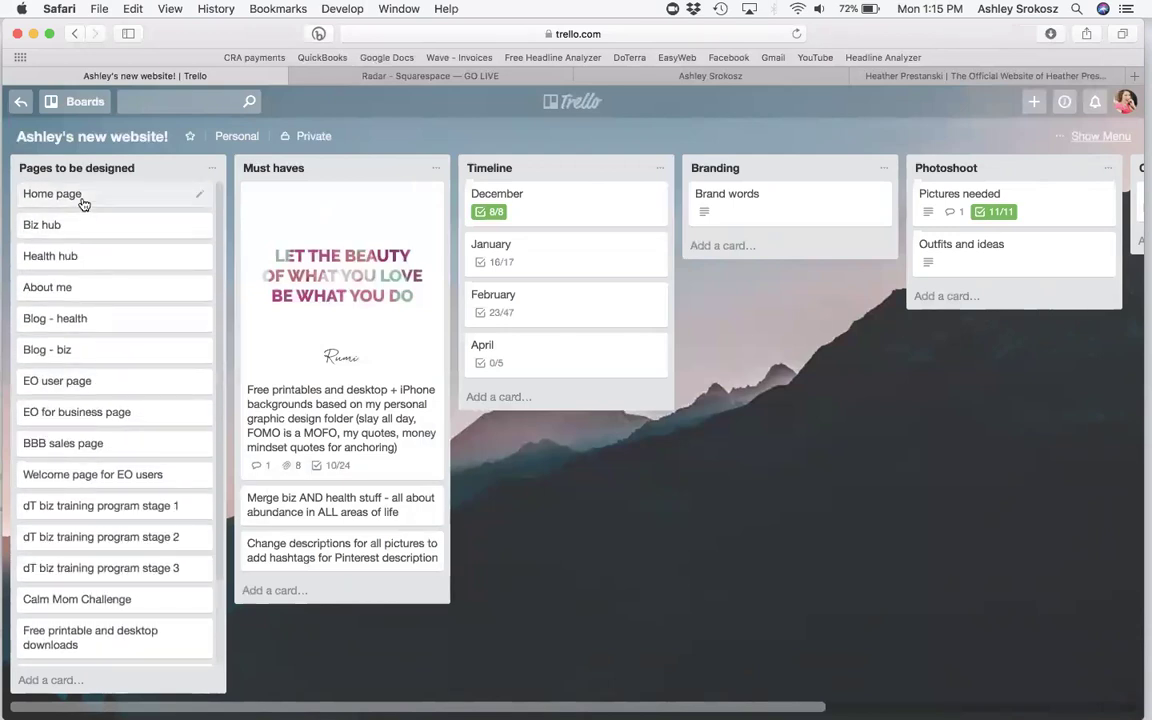
scroll(115, 540, "down", 3)
scroll(80, 265, "up", 3)
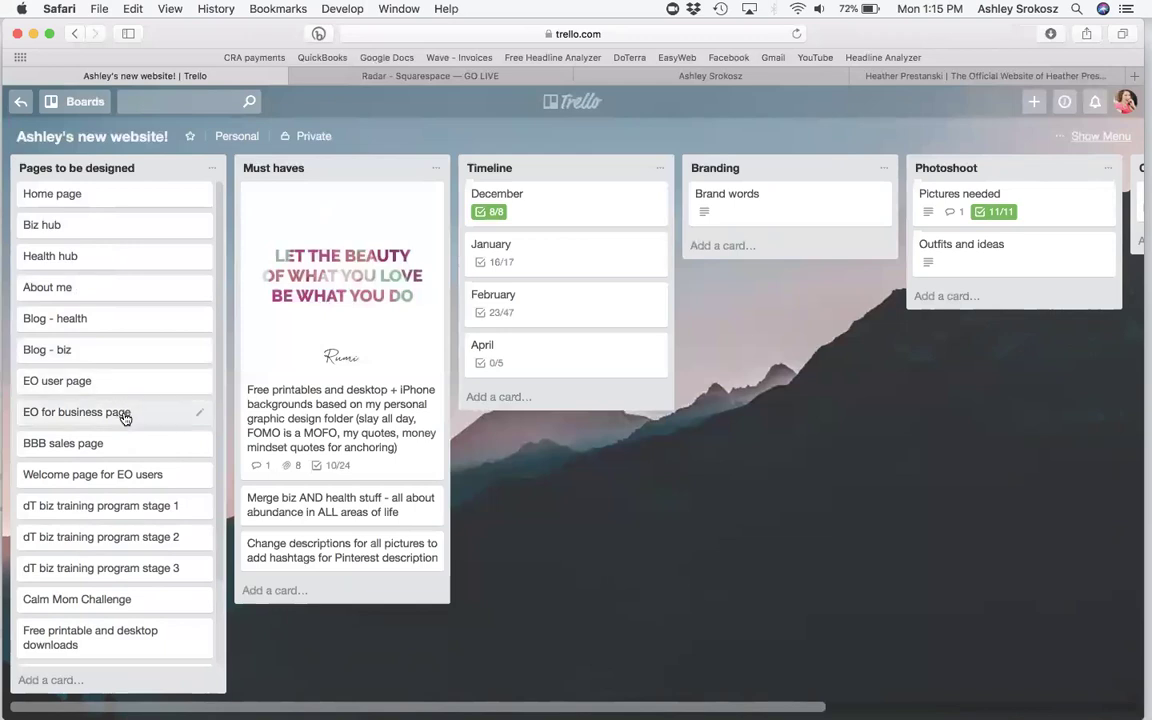
scroll(125, 418, "down", 3)
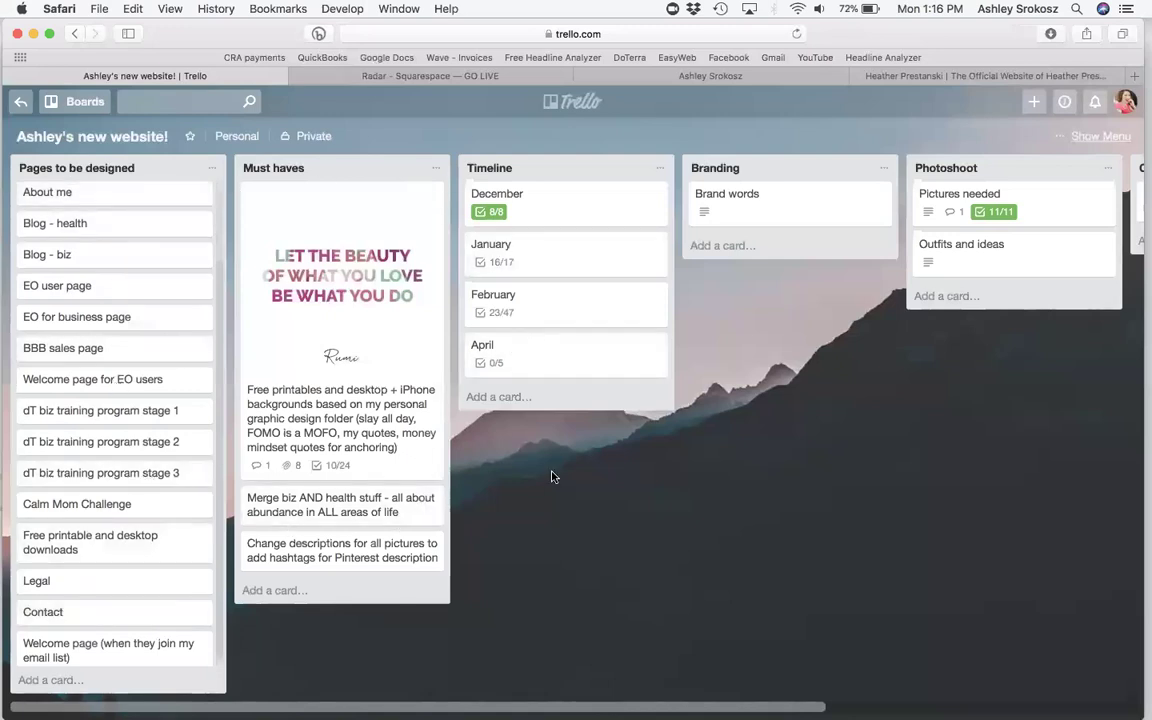
- Open the board menu, look at its additional board options, and return to the main menu
left_click(1095, 137)
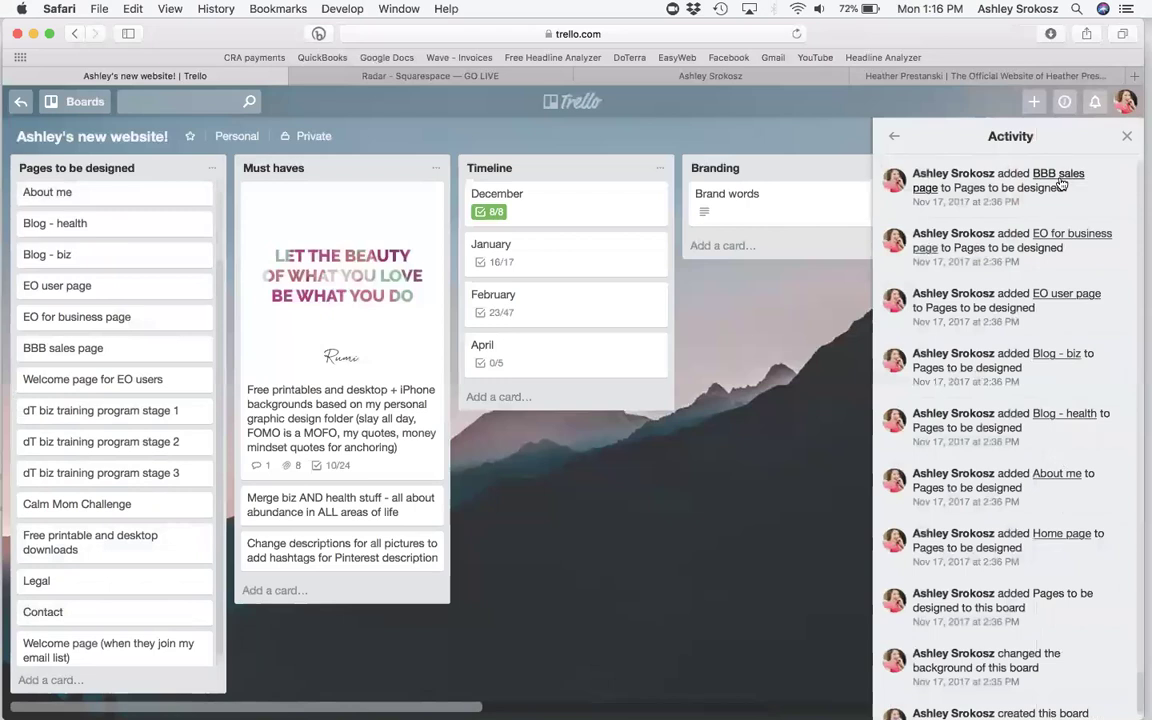
left_click(893, 137)
left_click(931, 400)
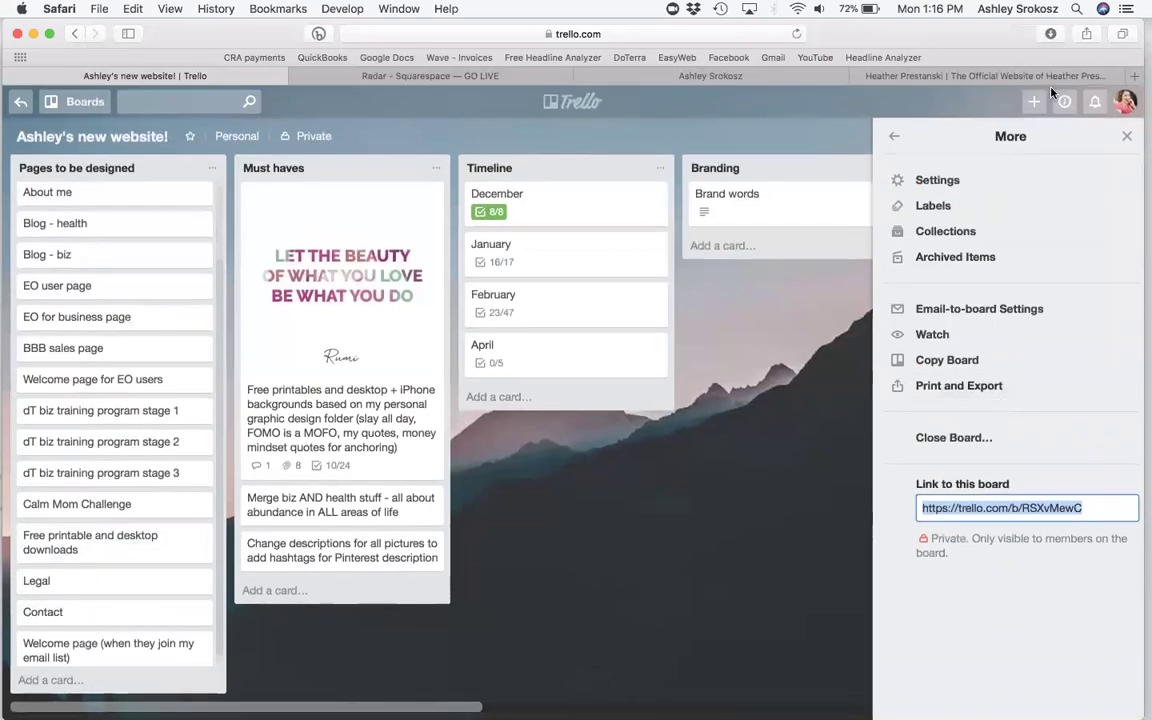
left_click(894, 137)
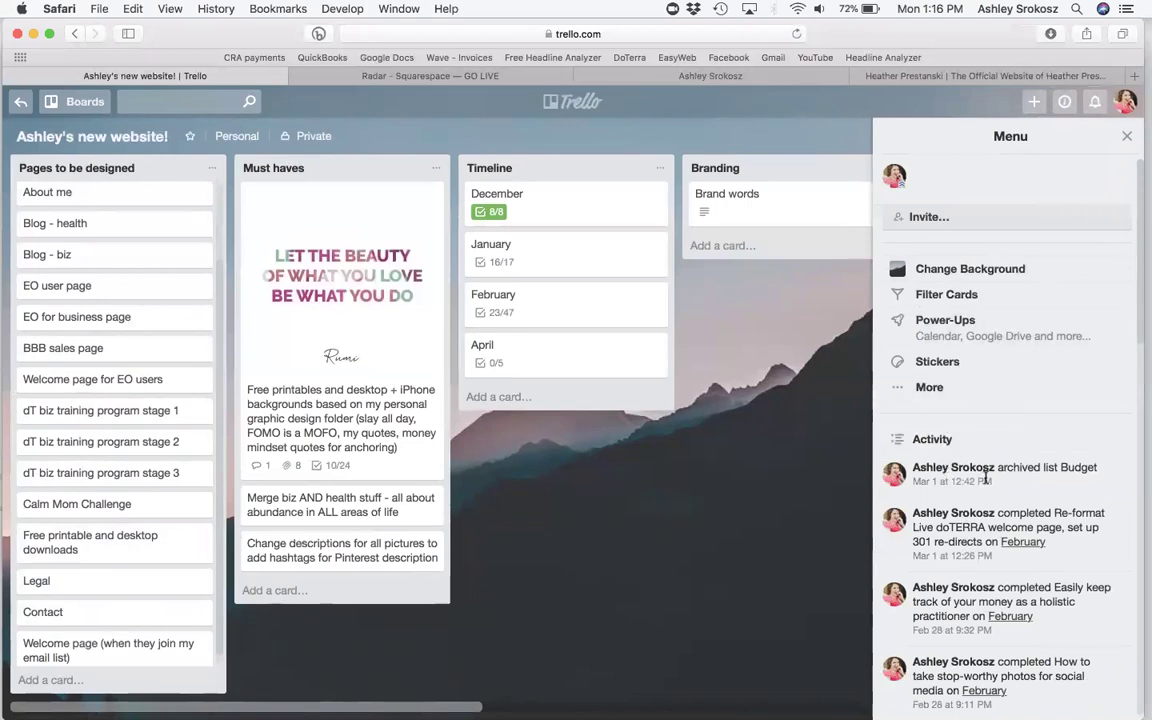
- Review the board's complete activity history back to its creation and close the board menu
scroll(953, 455, "down", 15)
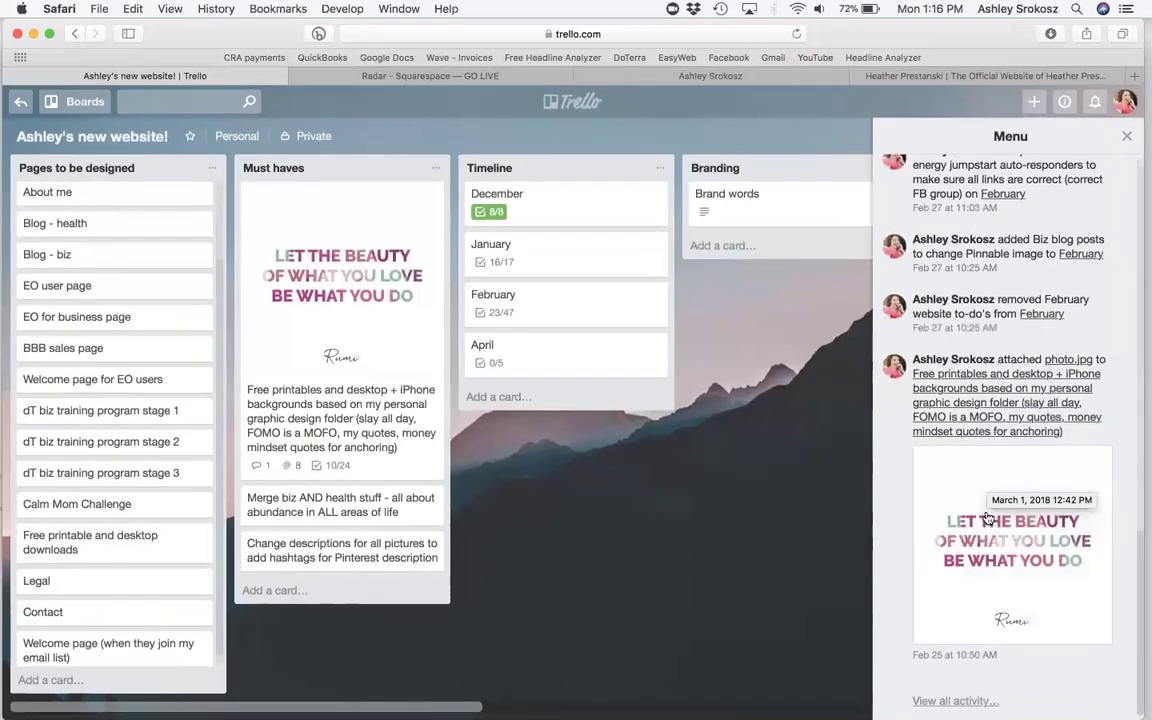
left_click(960, 701)
scroll(950, 535, "down", 10)
scroll(960, 537, "down", 20)
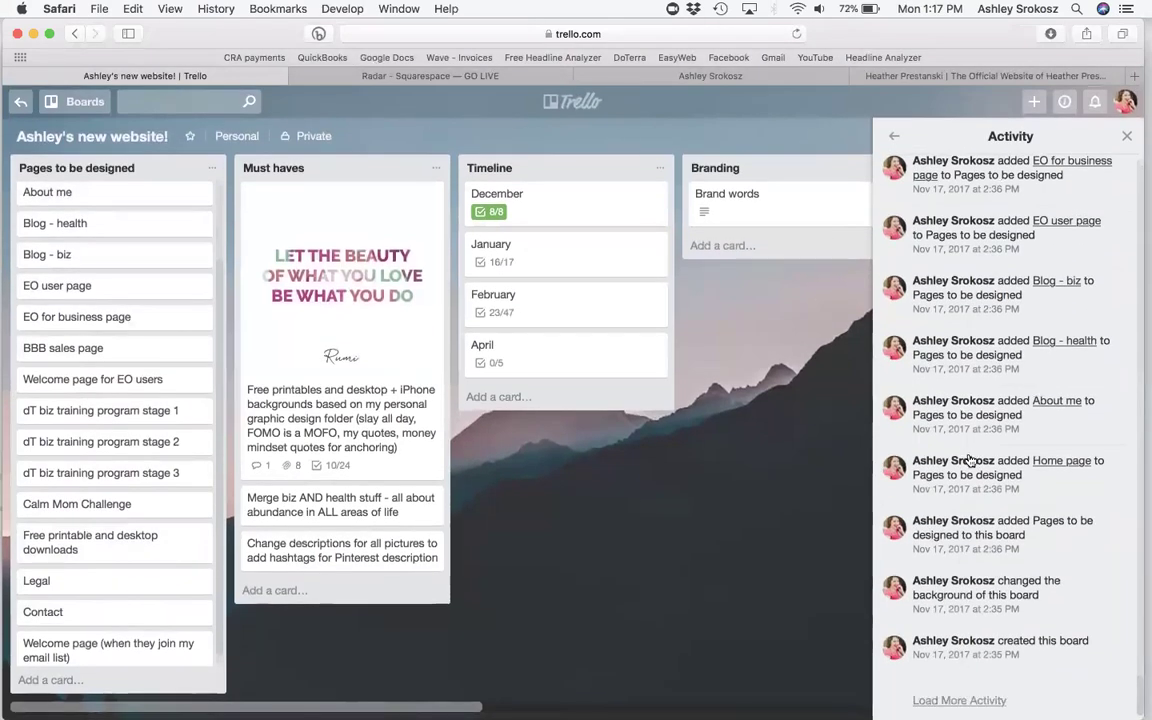
scroll(901, 423, "up", 5)
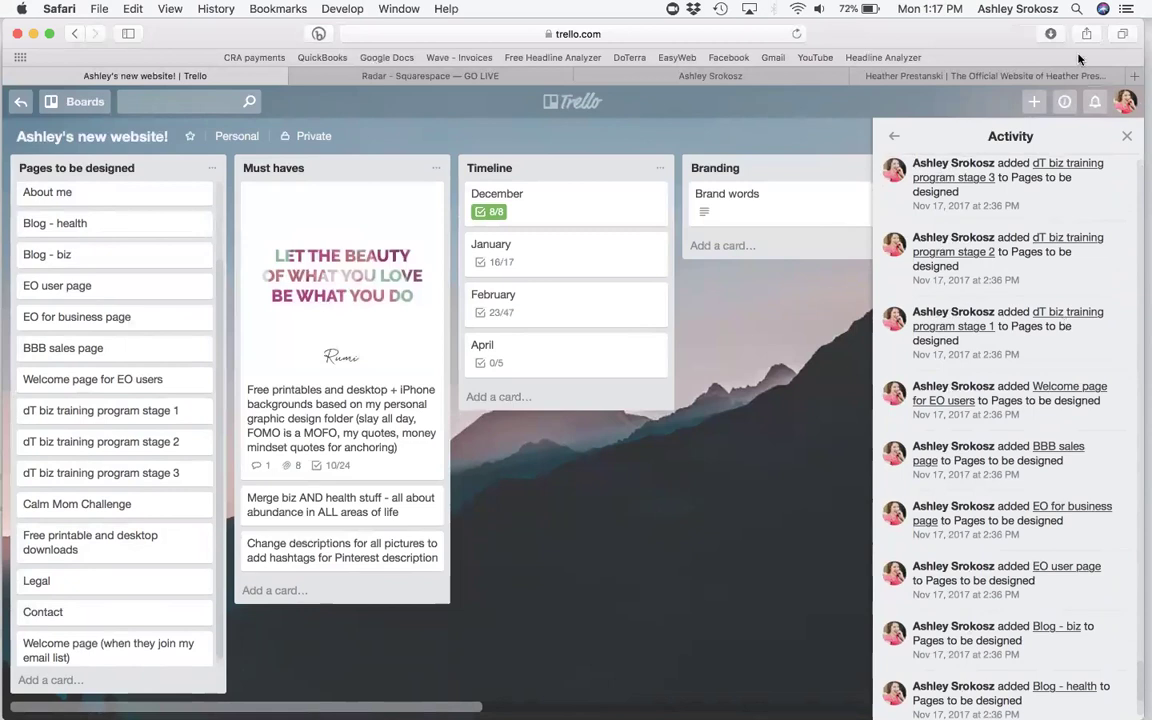
left_click(1127, 136)
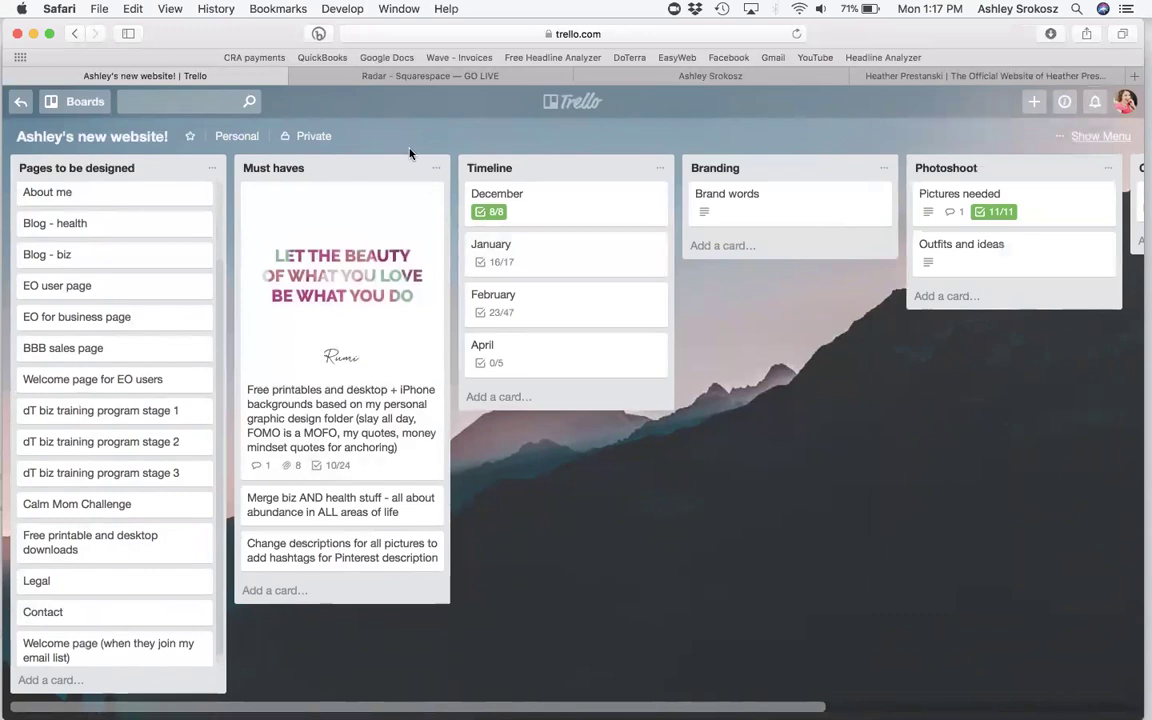
- Switch to the GO LIVE page for the Radar Squarespace template and examine its preview and description
left_click(419, 78)
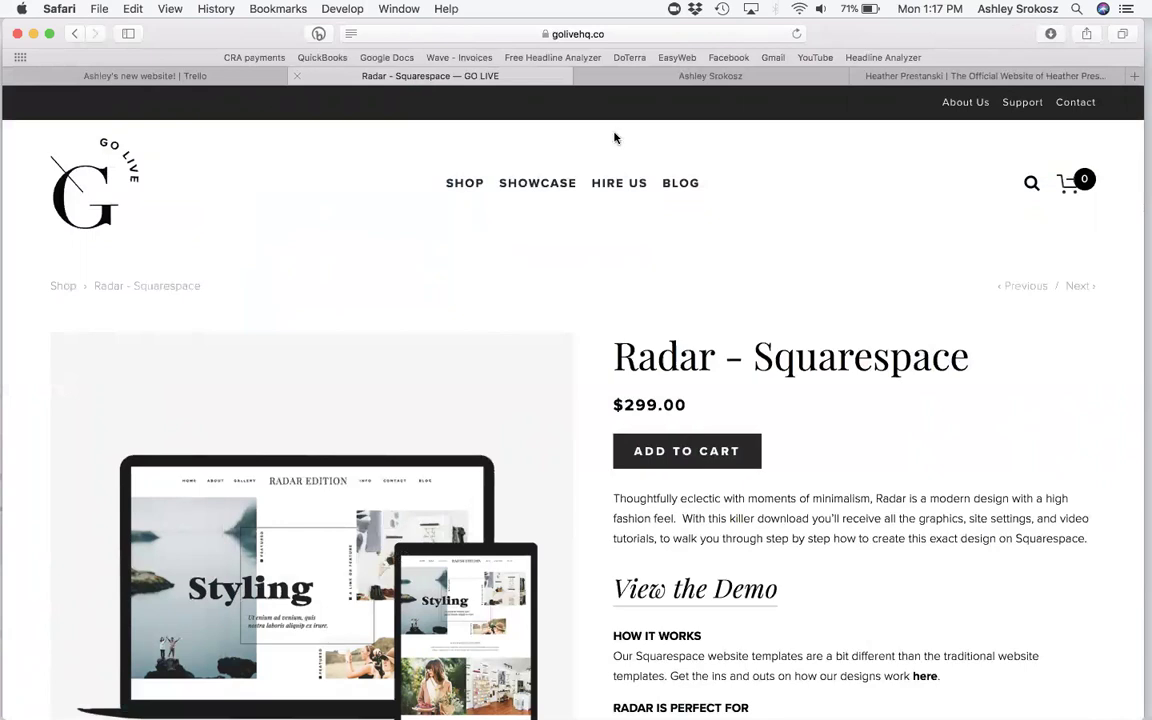
scroll(502, 427, "down", 3)
scroll(380, 360, "up", 3)
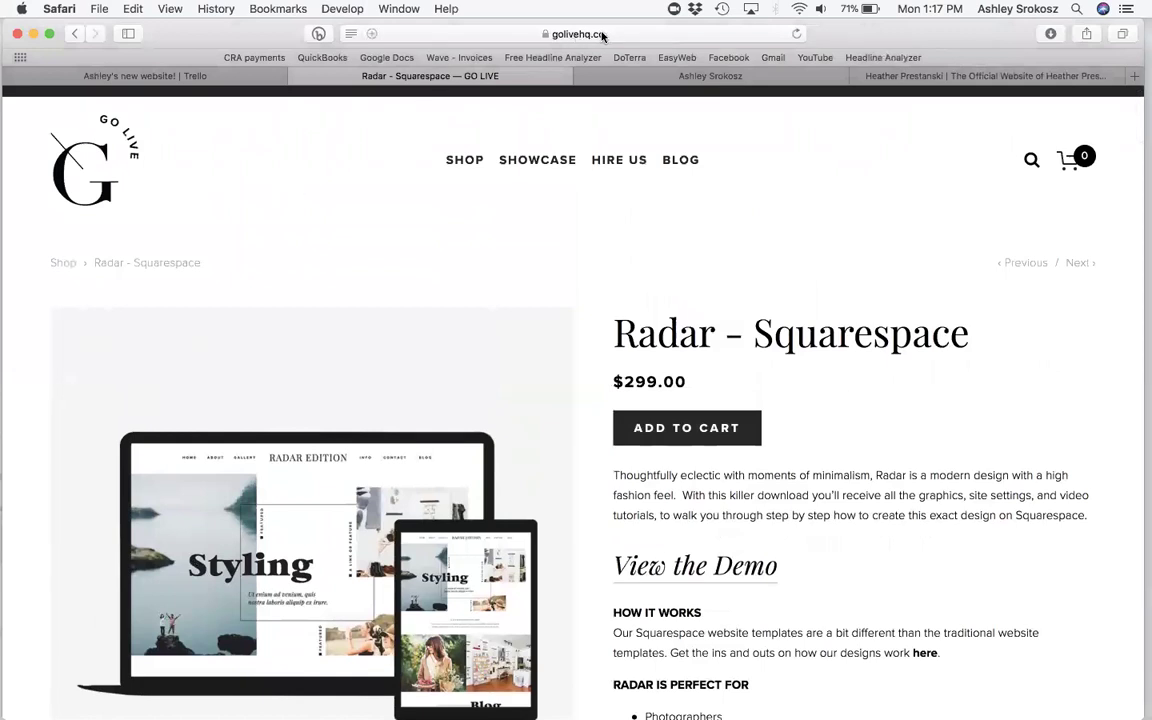
scroll(563, 283, "down", 2)
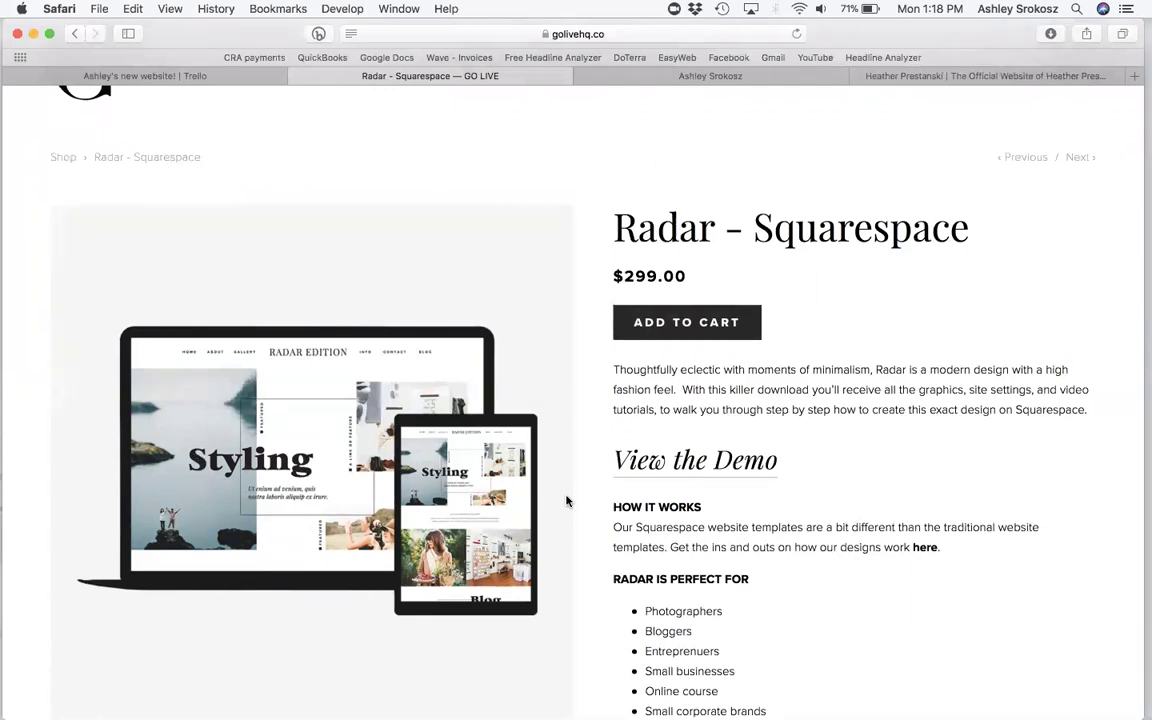
scroll(613, 170, "down", 2)
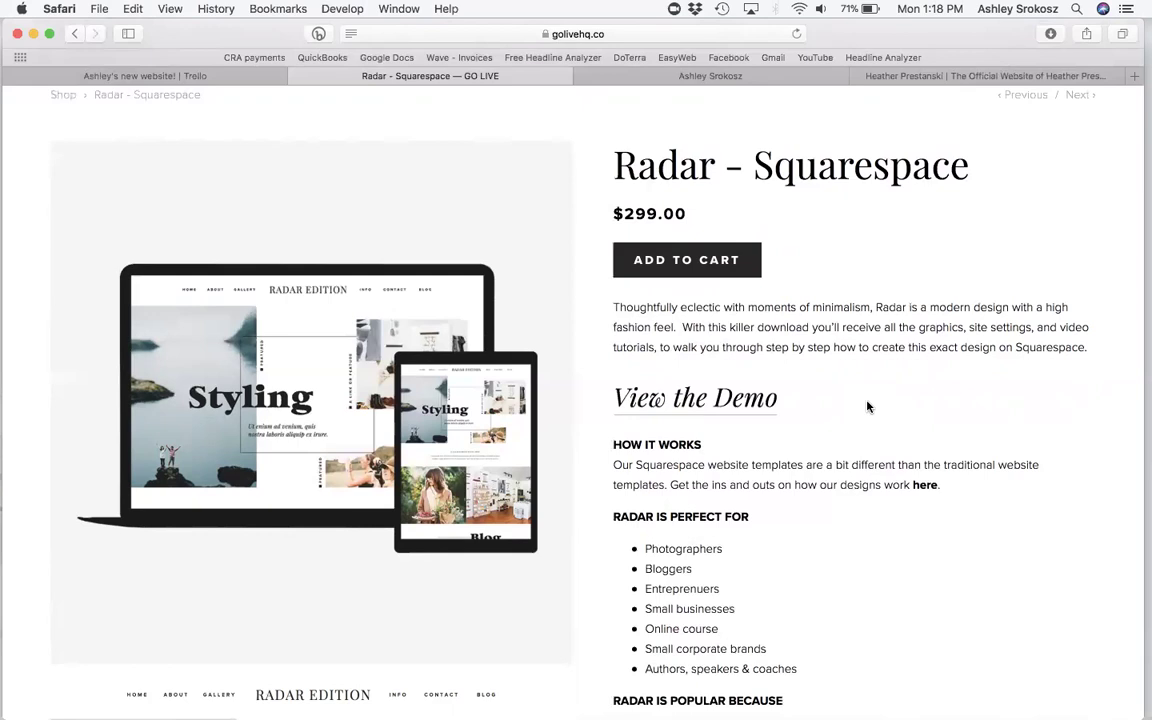
- Return to the Trello website board and open the December card in the Timeline list to view its checklist
left_click(180, 74)
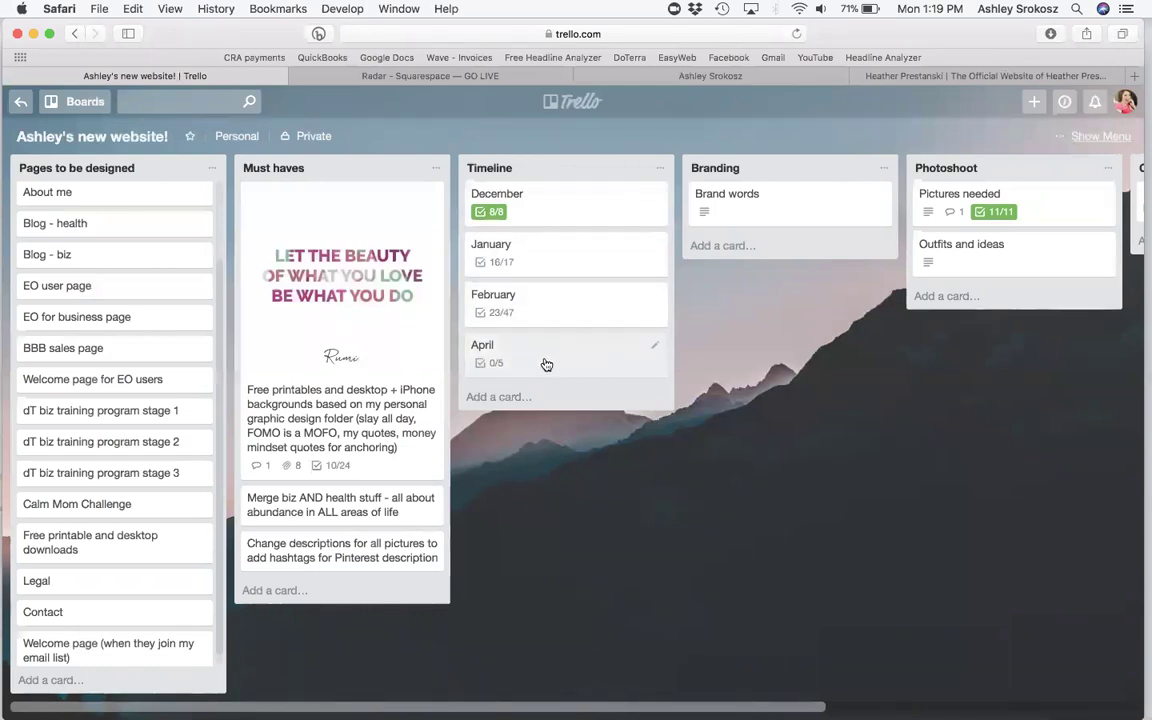
left_click(559, 220)
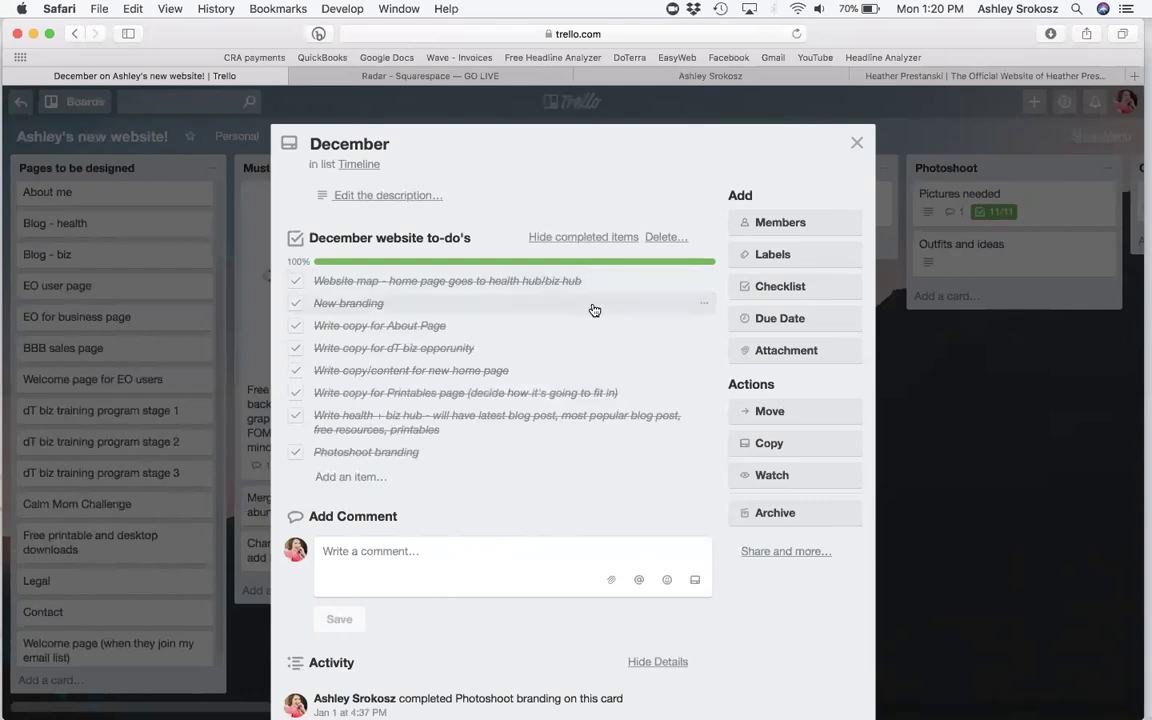
- Minimize the browser, bring up the "AS new mood board.png" image, and restore the Trello window
left_click(33, 36)
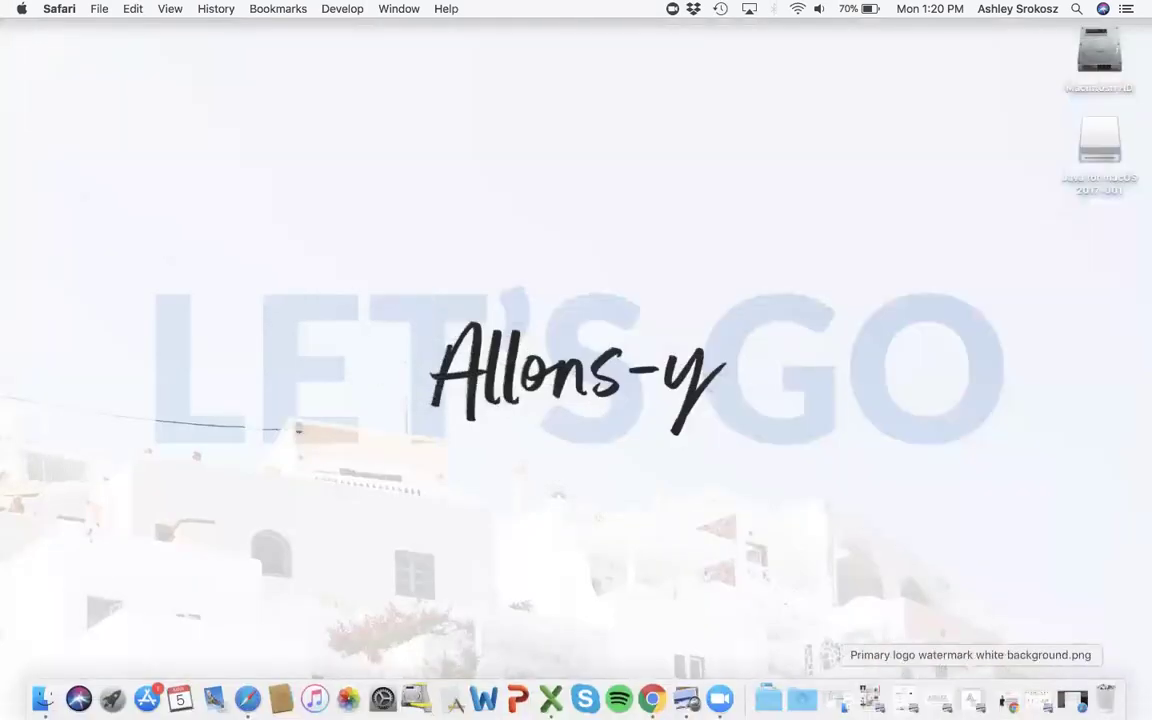
left_click(862, 698)
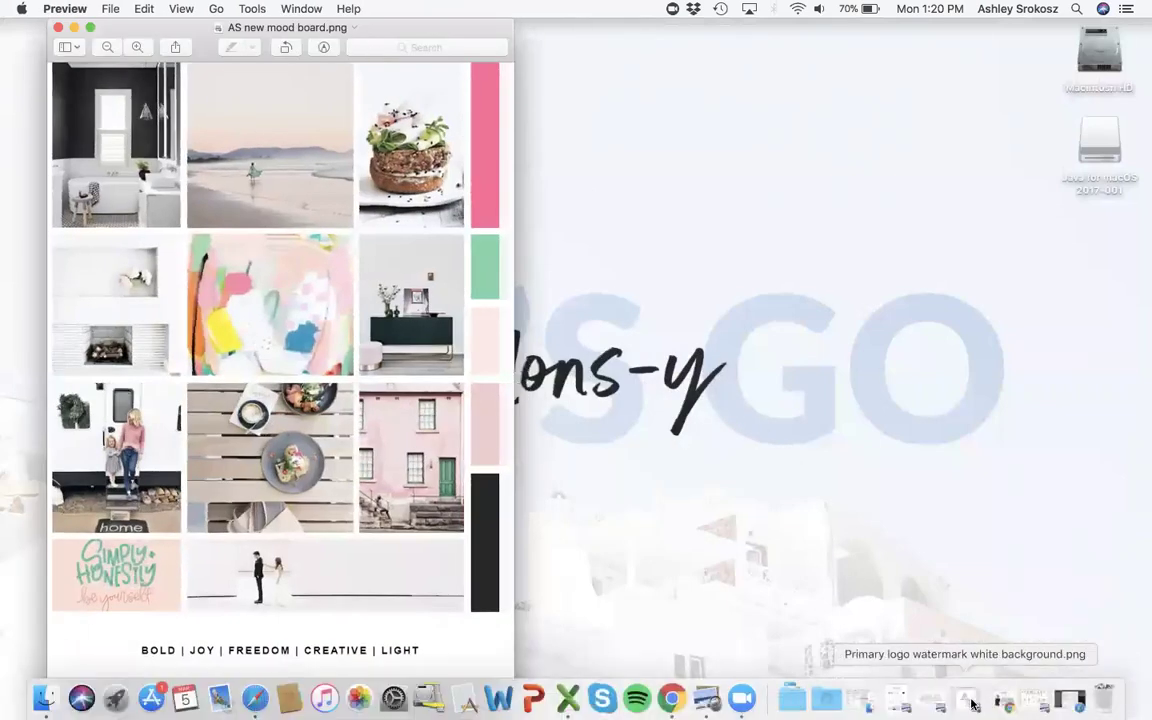
left_click(1035, 700)
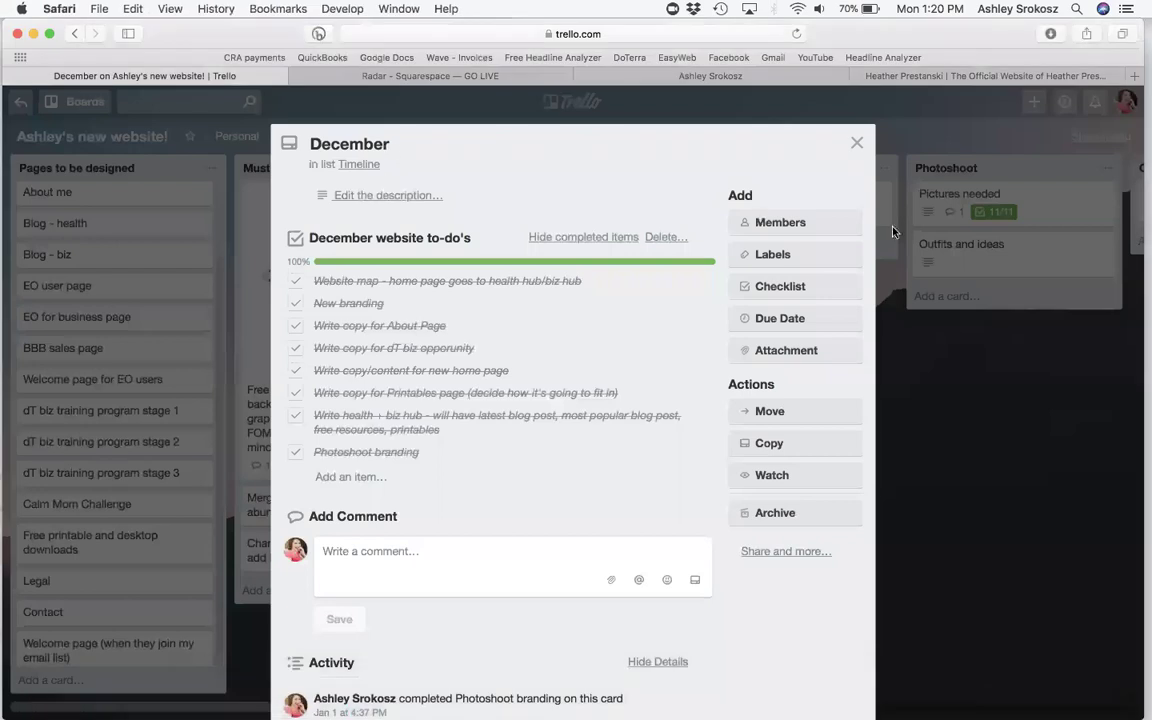
- Close the December card and view the "Brand words" card's description in the Branding list, closing it when done
left_click(858, 145)
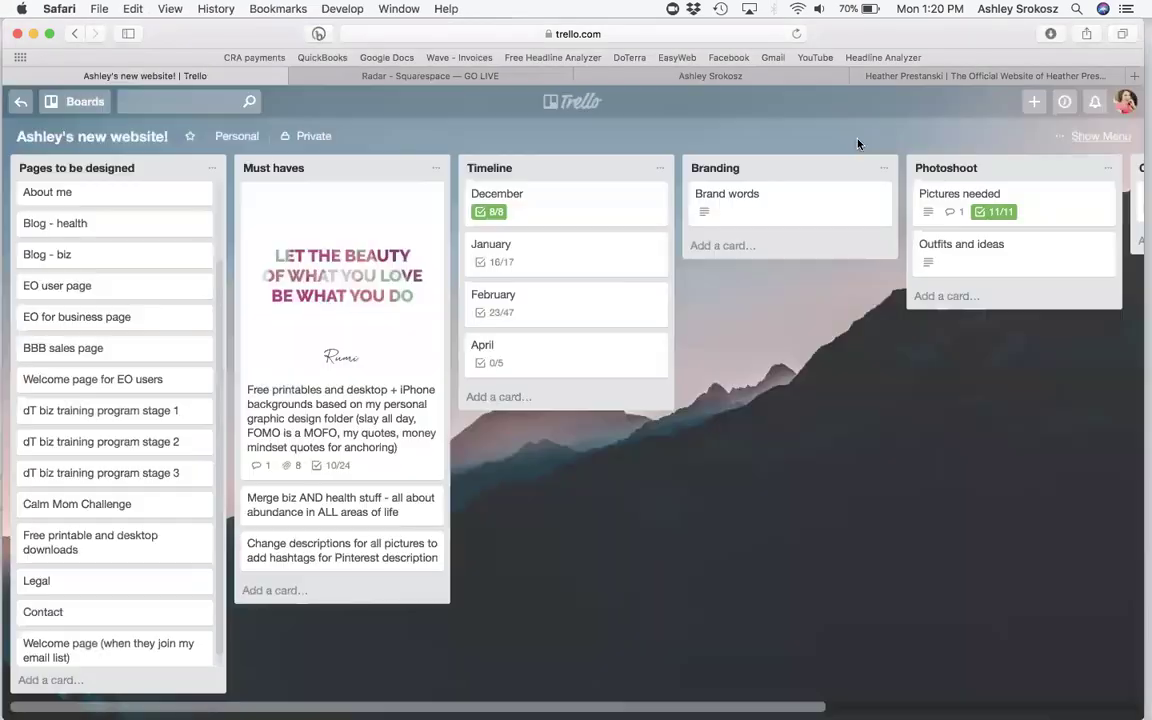
left_click(771, 212)
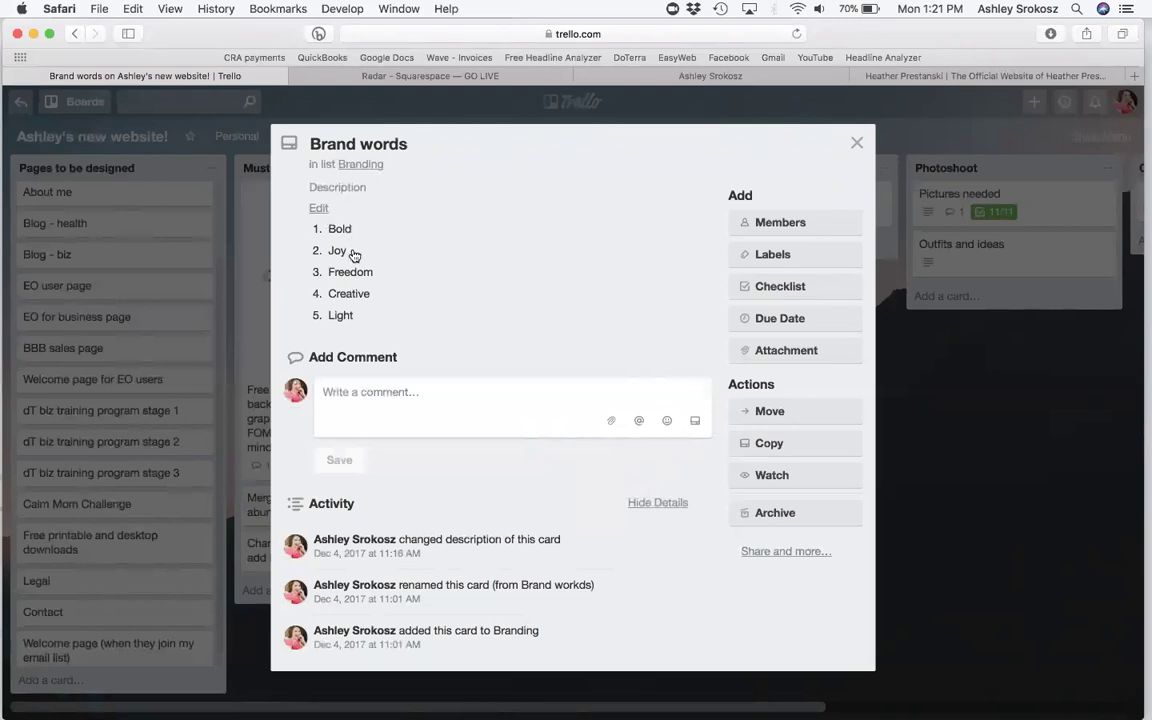
left_click(856, 143)
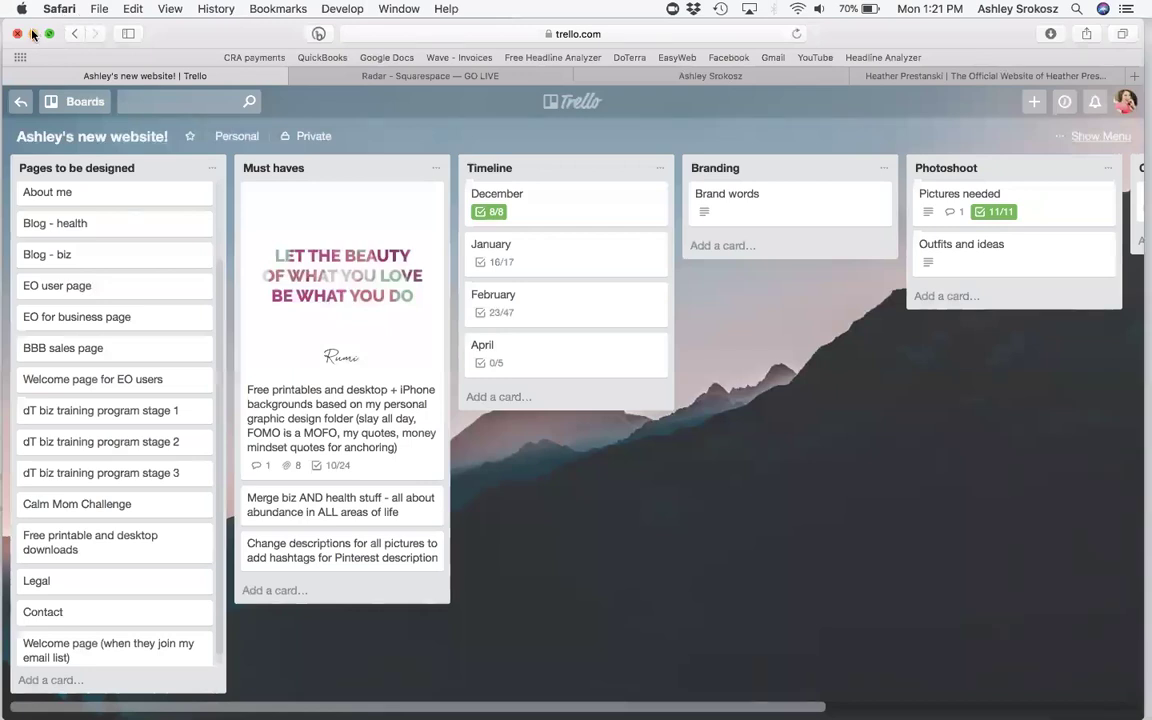
- Minimize the browser and move the mood board image window toward the middle of the desktop for viewing
left_click(32, 35)
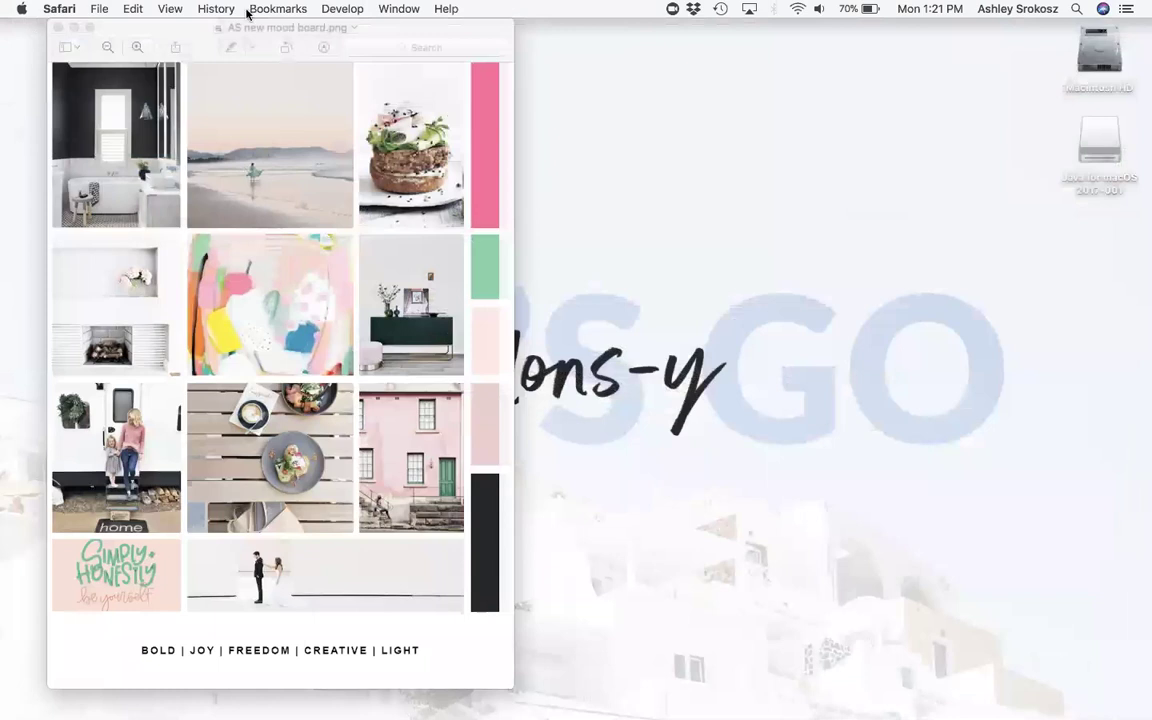
left_click_drag(312, 28, 513, 31)
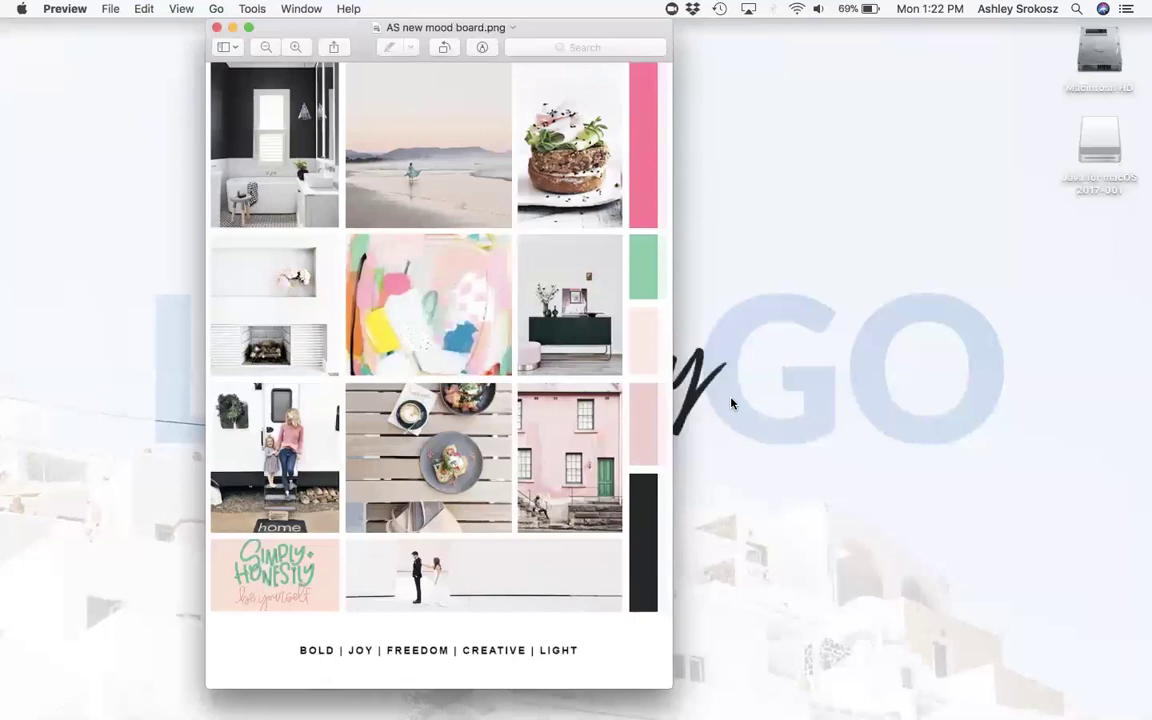
- Bring up "Primary logo white background.png", minimize the mood board, and centre the logo window on the desktop
mouse_move(995, 703)
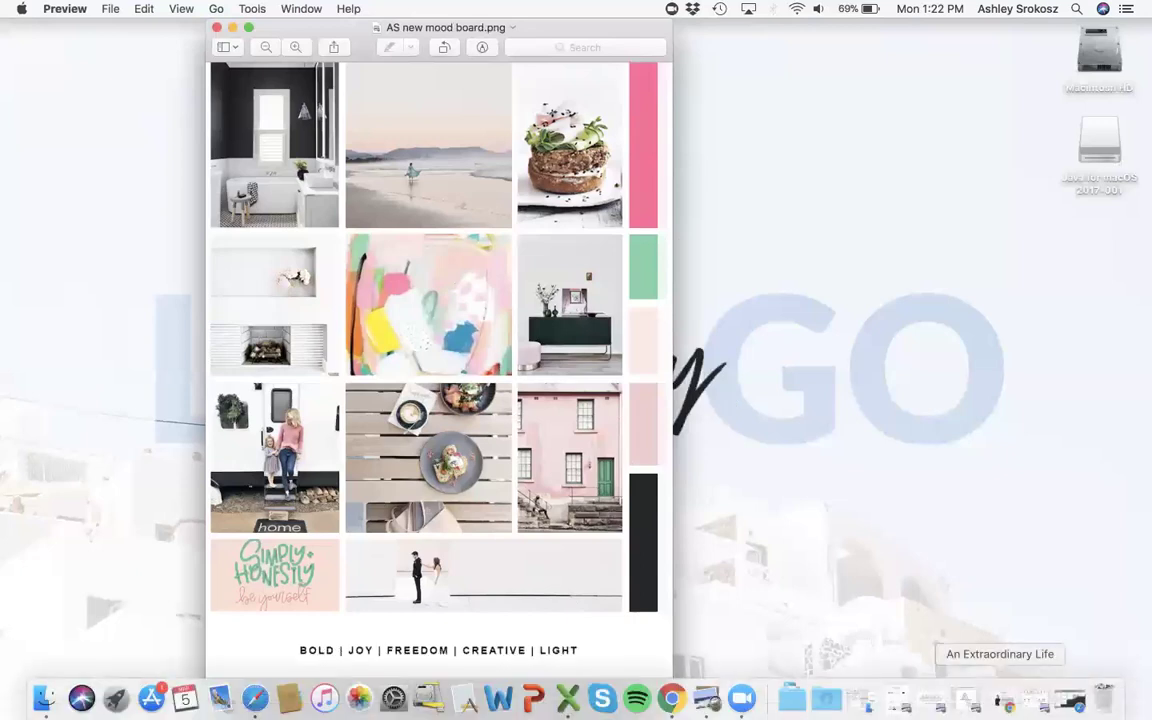
left_click(962, 700)
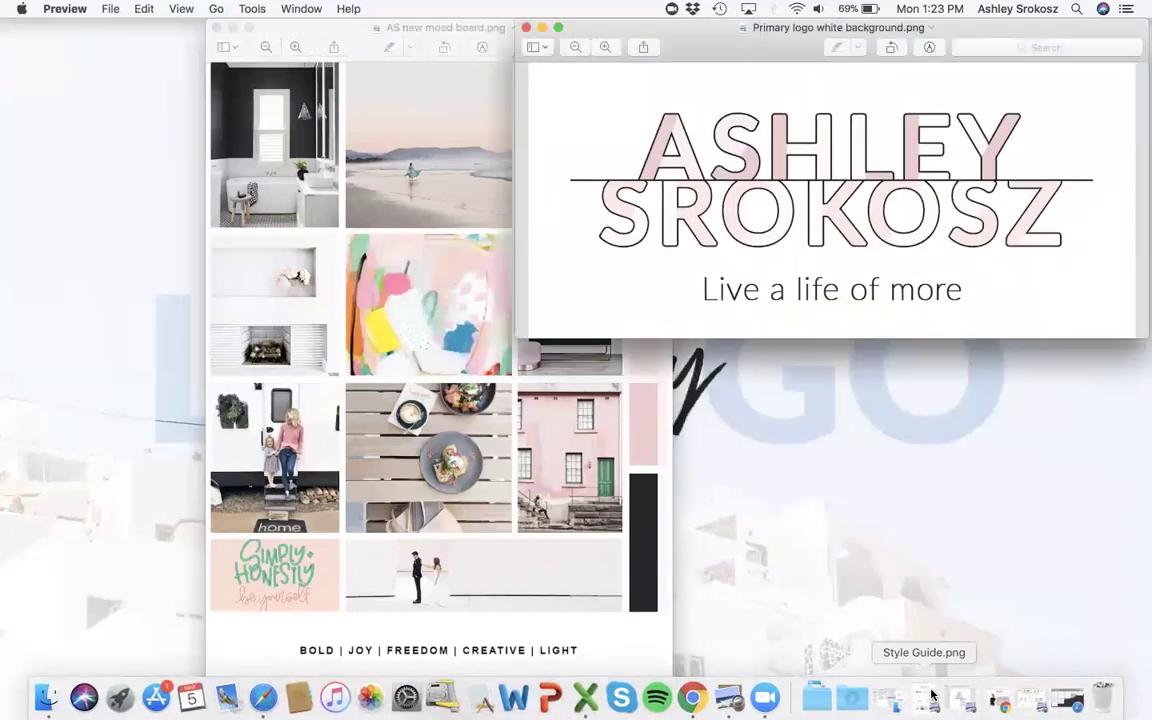
left_click(231, 27)
left_click_drag(703, 20, 474, 152)
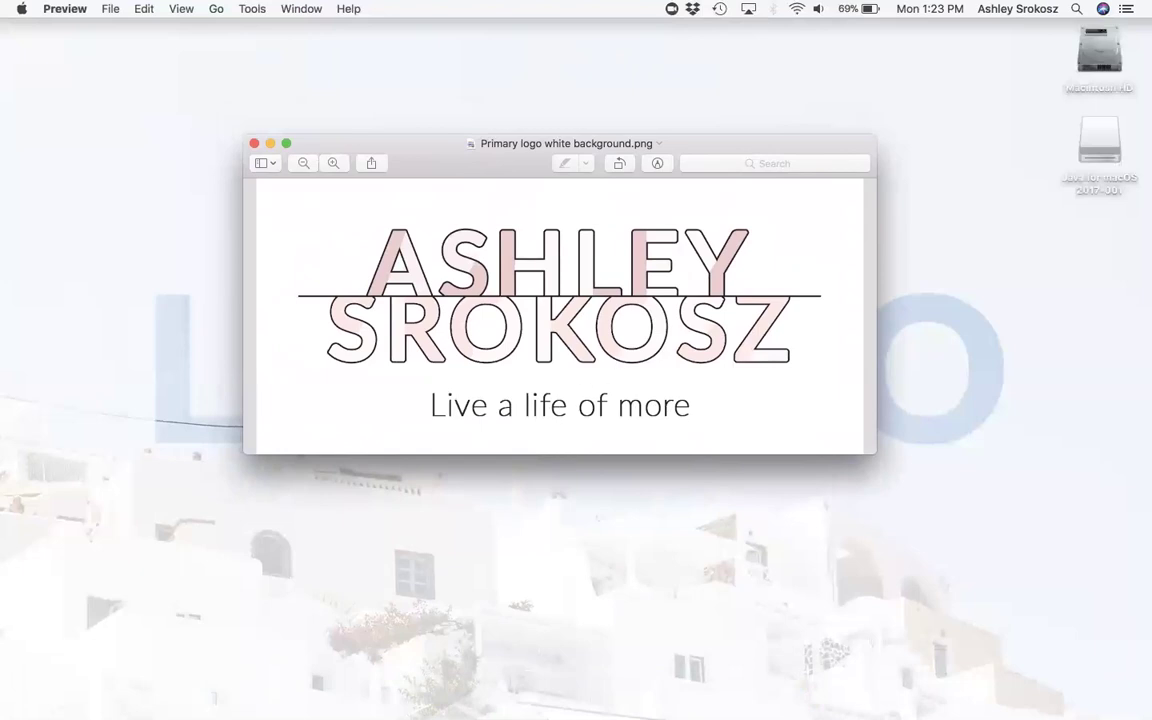
- Bring up "Primary logo watermark white background.png" and arrange the two logo windows side by side for comparison
left_click(930, 700)
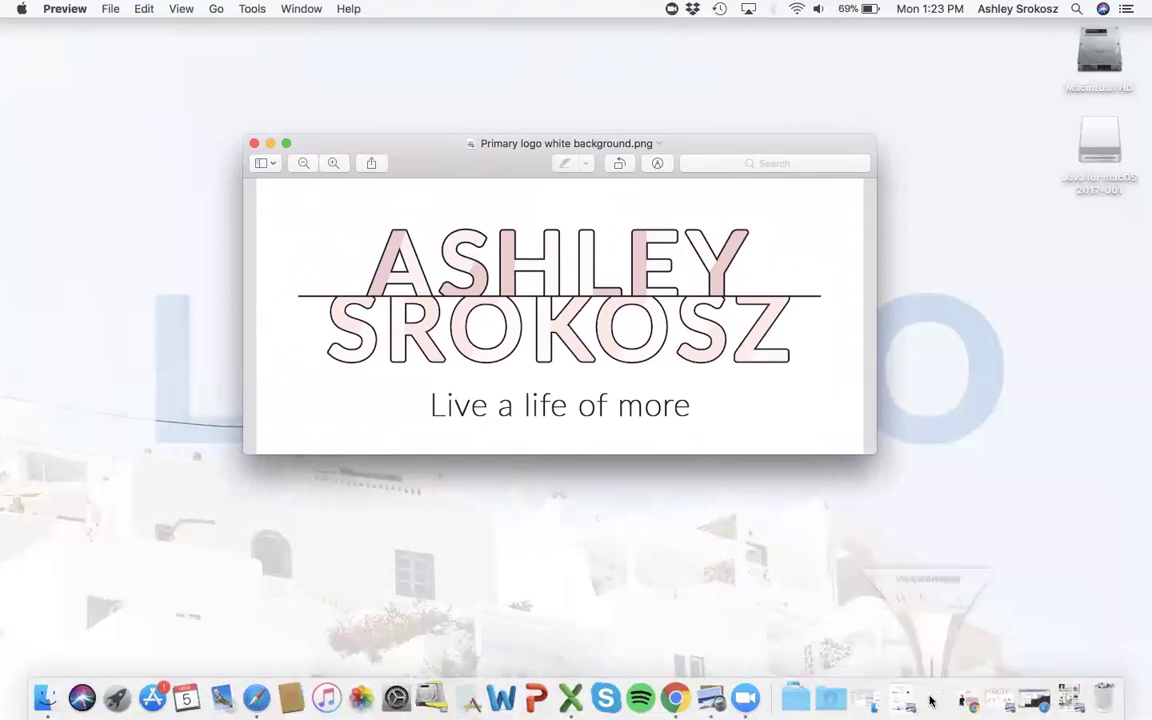
left_click_drag(874, 357, 800, 140)
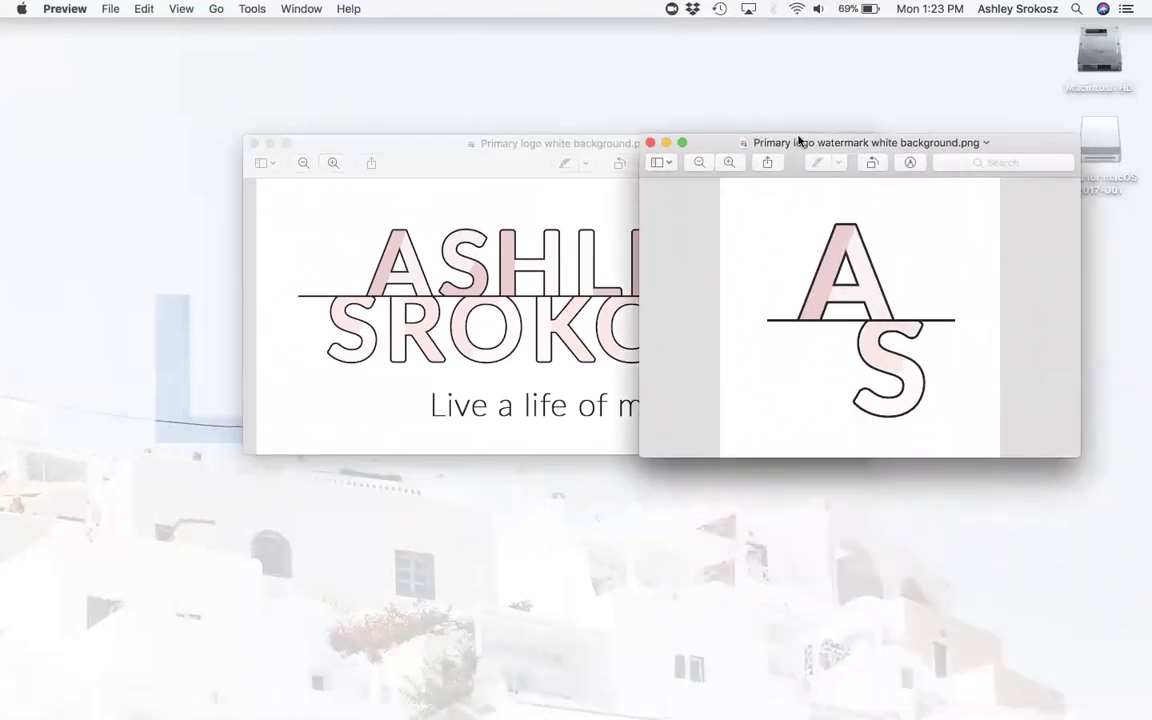
left_click_drag(555, 143, 329, 145)
left_click(504, 90)
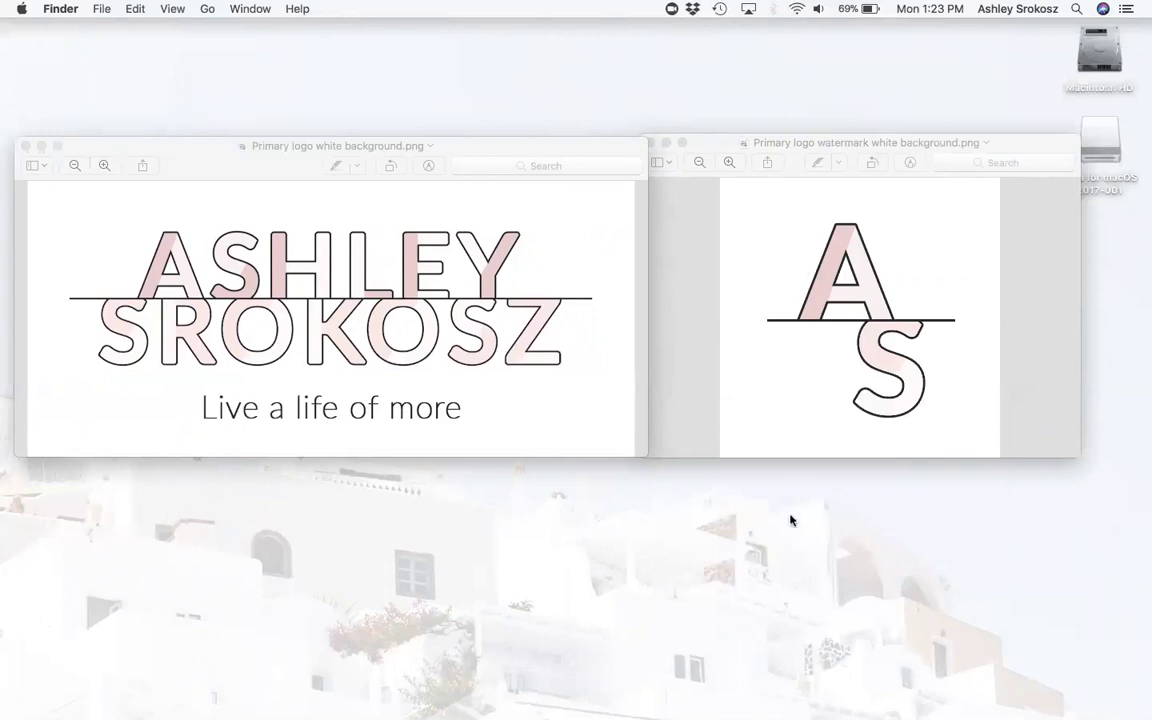
- Minimize both logo windows, then bring up the mood board image once more and minimize it
left_click(41, 147)
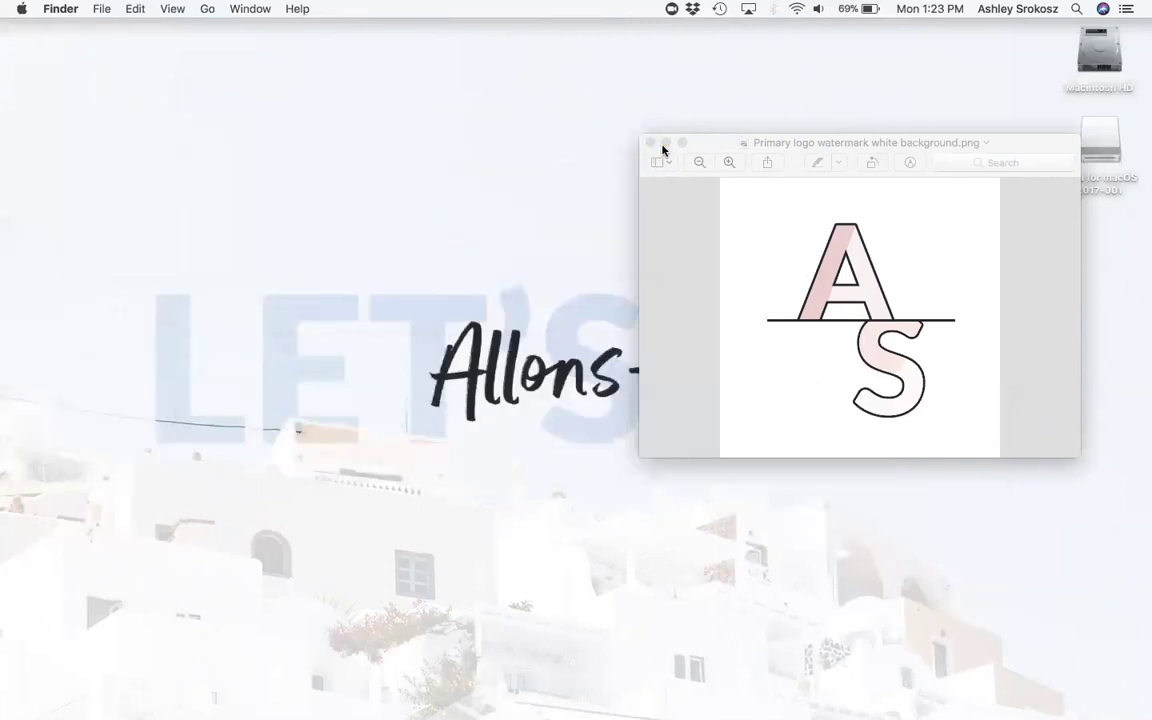
left_click(665, 143)
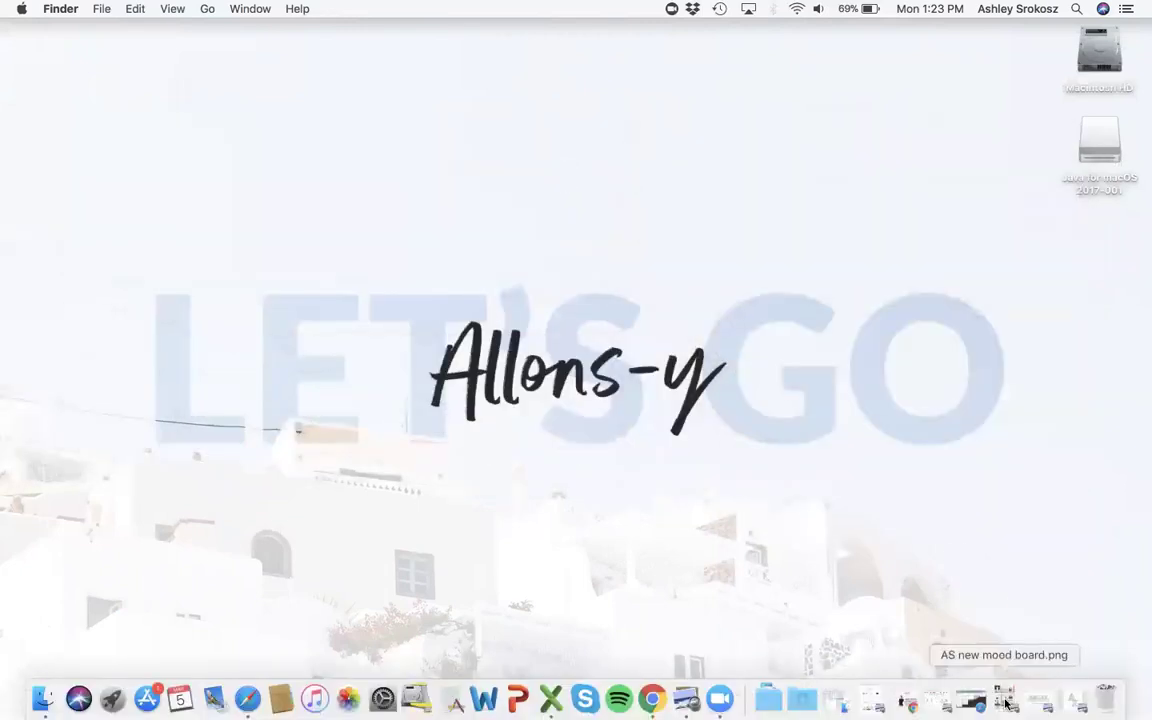
left_click(1015, 698)
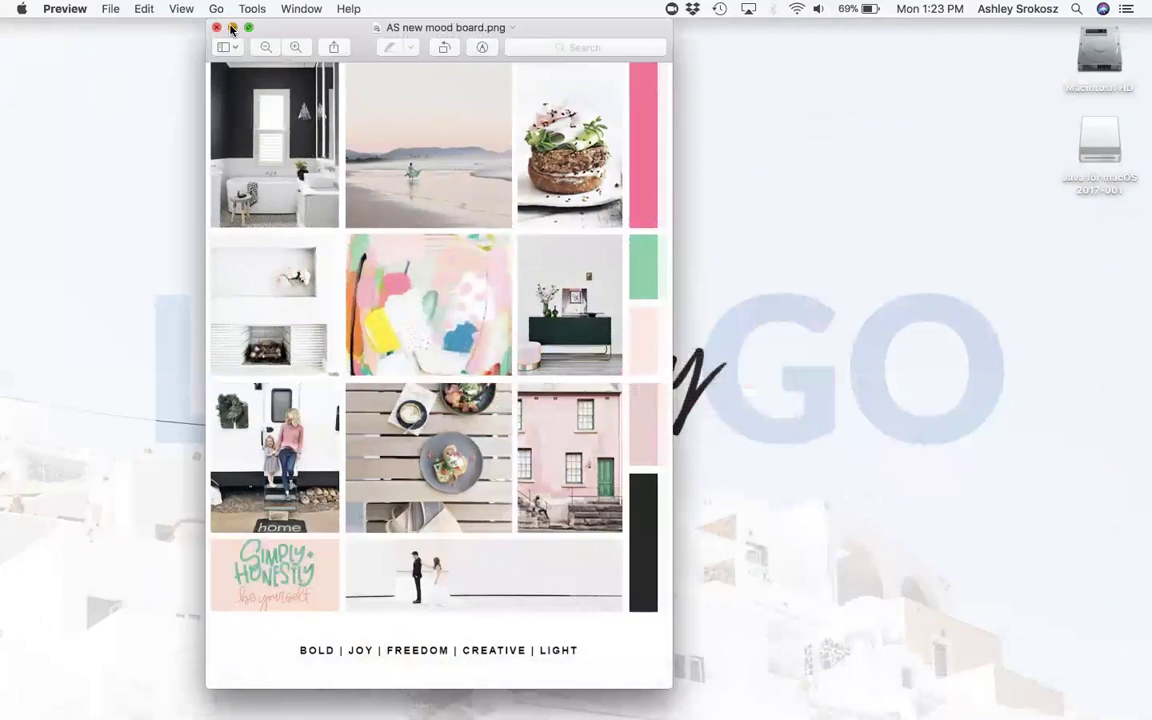
left_click(217, 29)
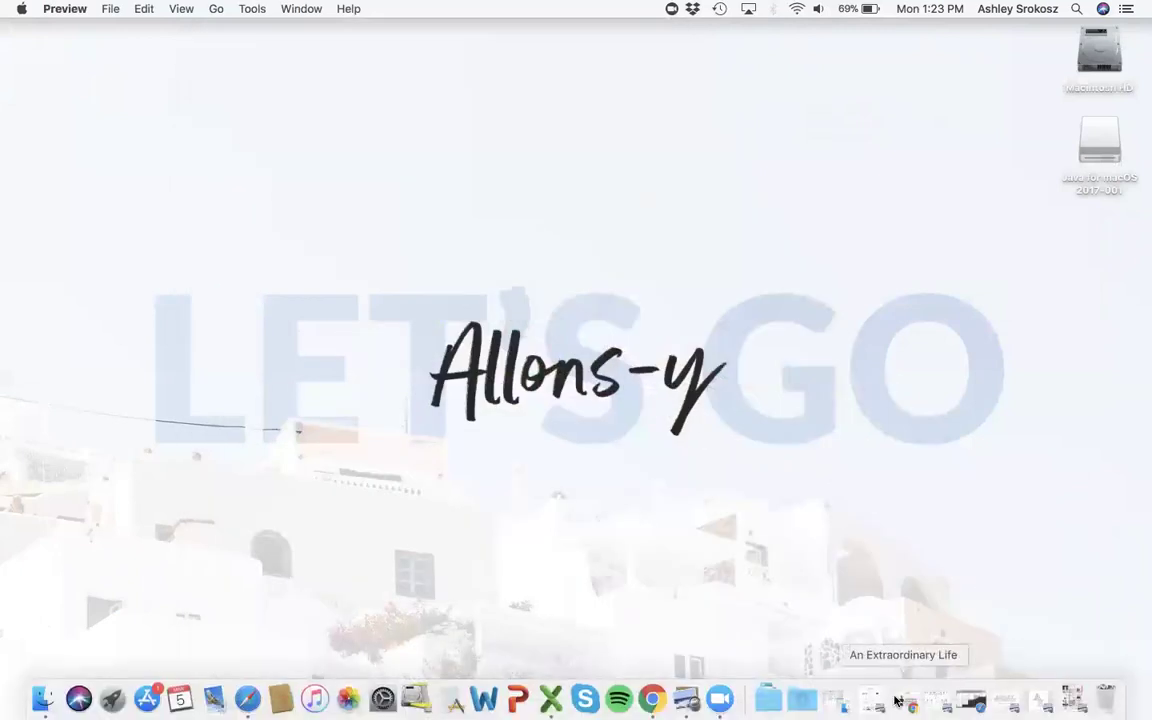
- Bring up "Style Guide.png", move its window toward the middle of the desktop for viewing, and close it
left_click(856, 698)
left_click_drag(368, 46, 599, 15)
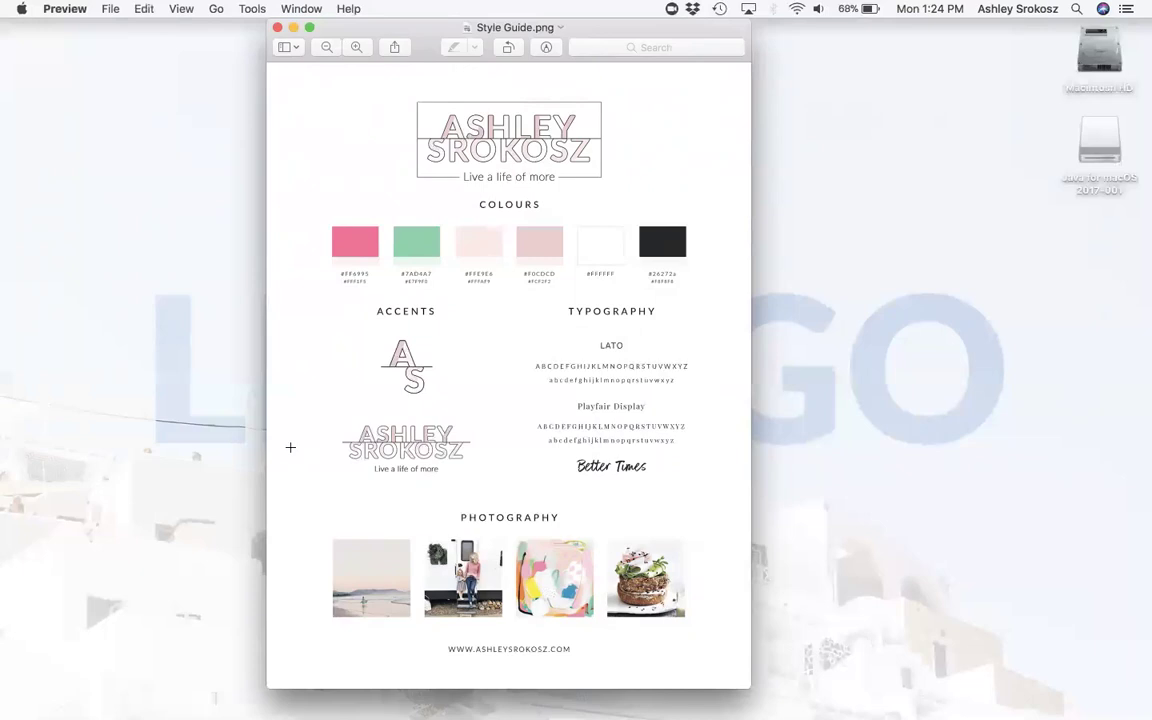
left_click(277, 28)
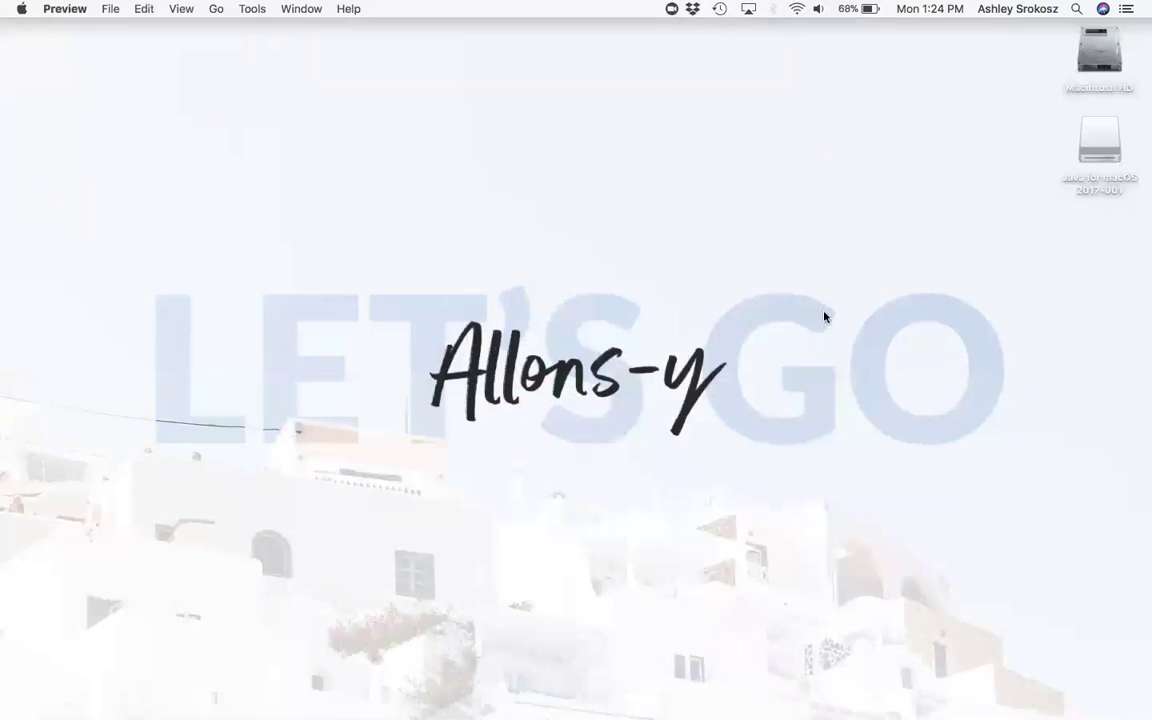
- Restore the browser with the Trello board and view the to-do checklist in the Timeline list's December card
mouse_move(1040, 712)
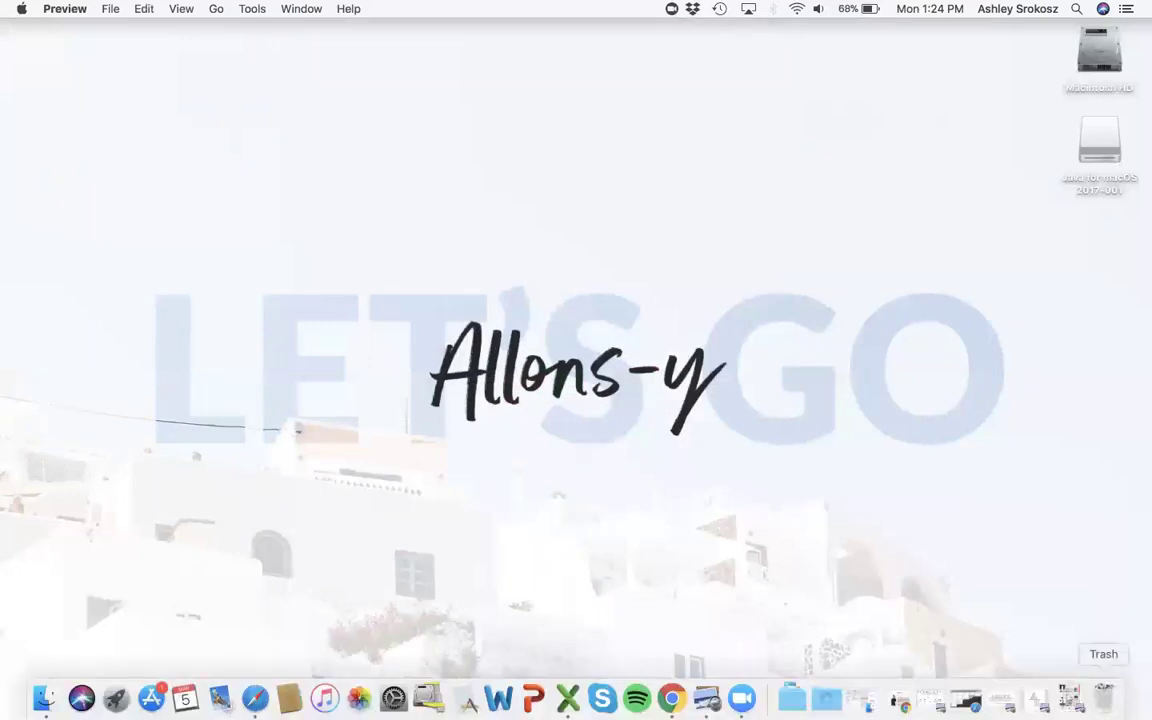
left_click(965, 698)
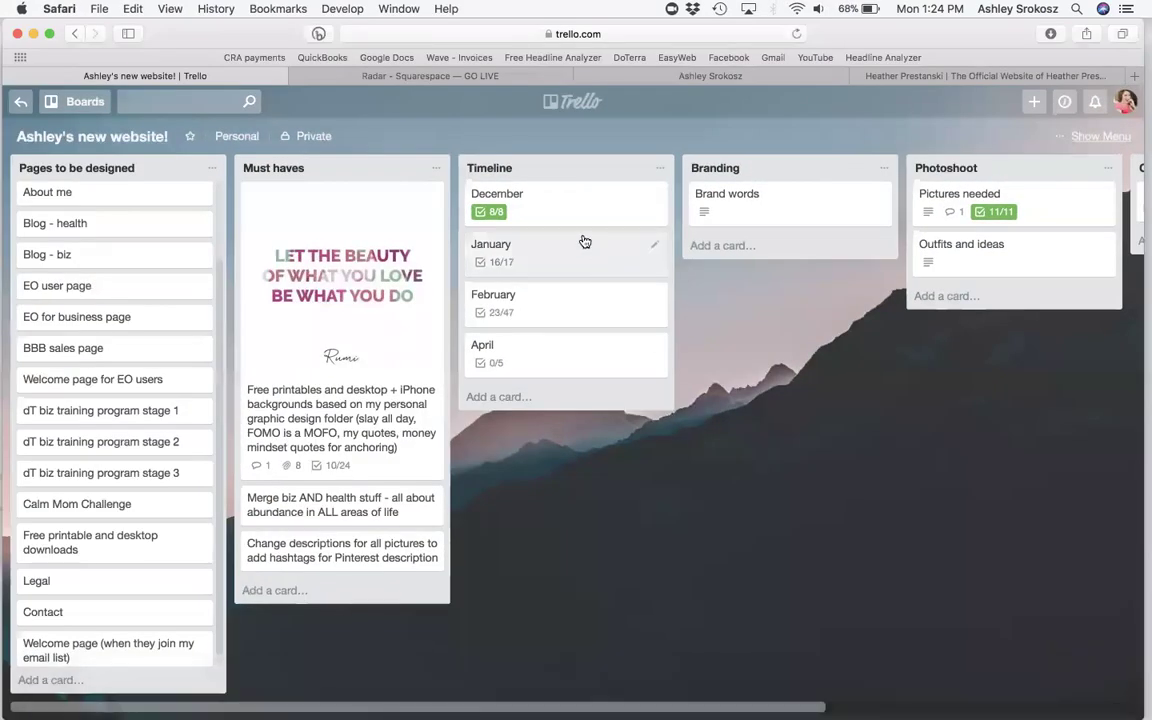
left_click(553, 216)
scroll(467, 346, "down", 1)
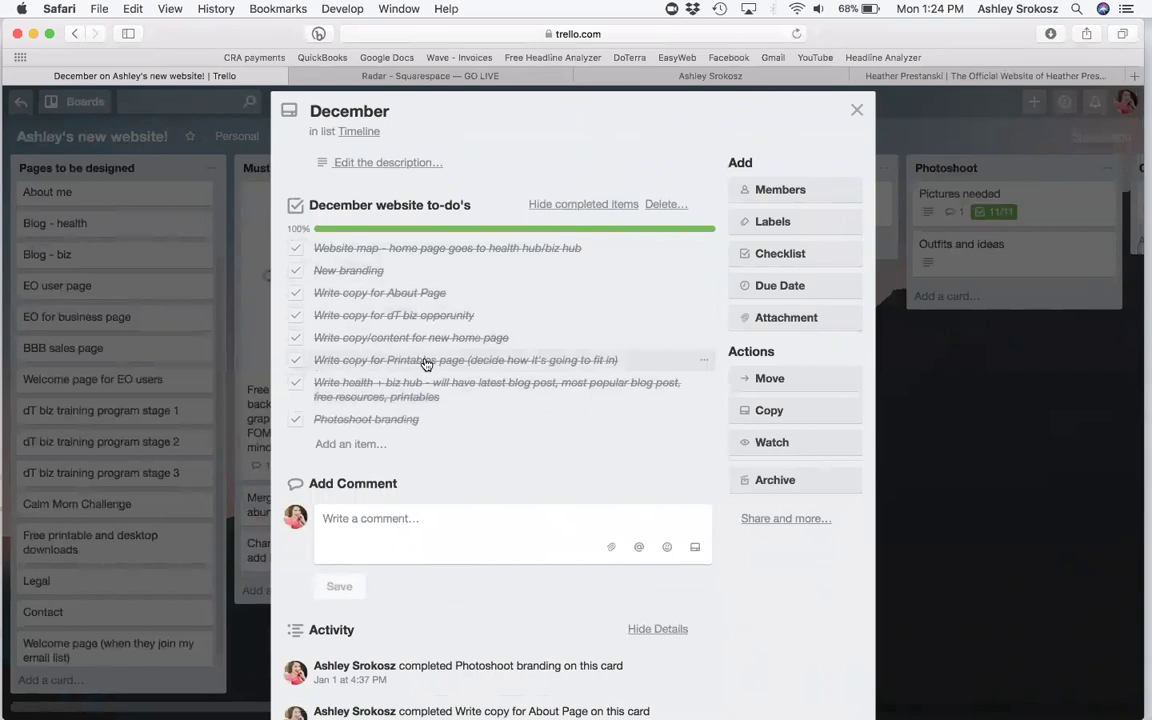
- Switch to Chrome and read through the Home page section of the "AS Website Rebrand COPY - 2018" document
mouse_move(1000, 700)
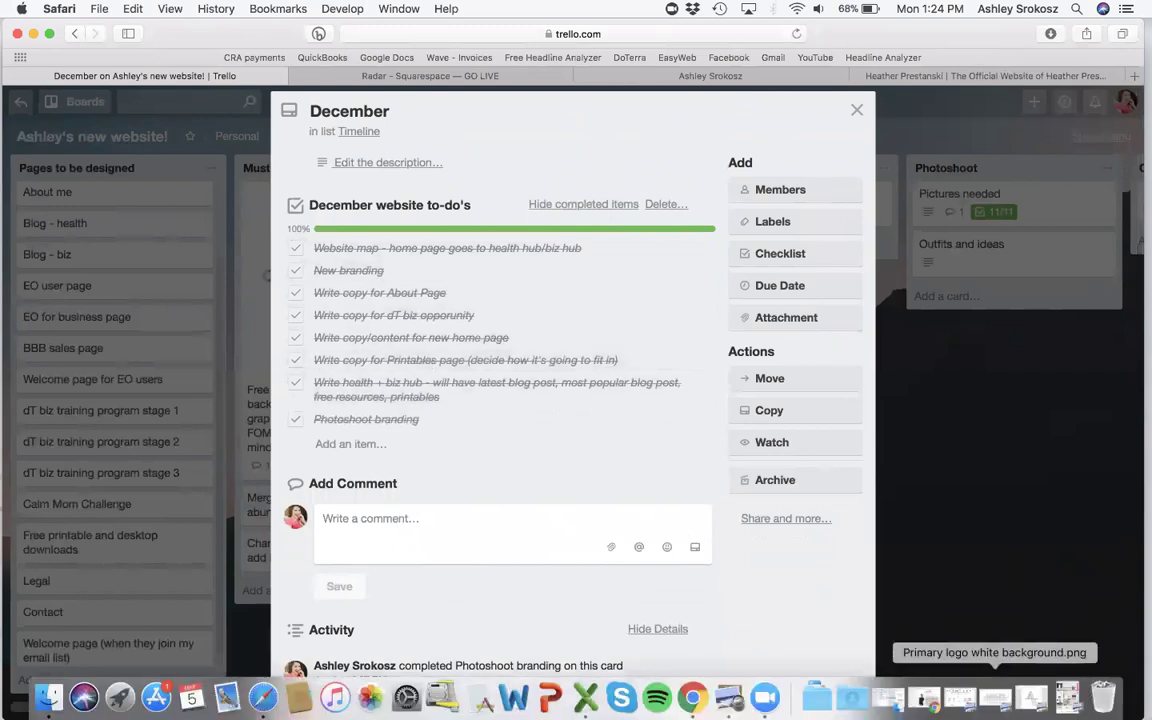
left_click(930, 700)
left_click(211, 39)
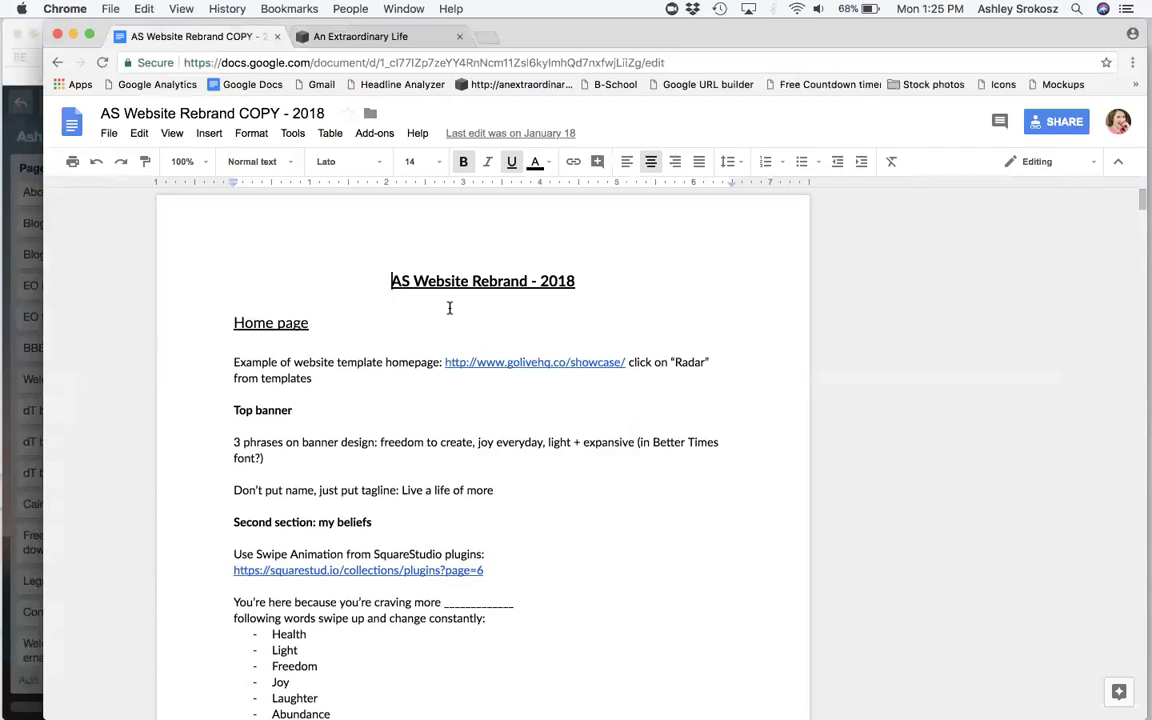
scroll(840, 455, "down", 1)
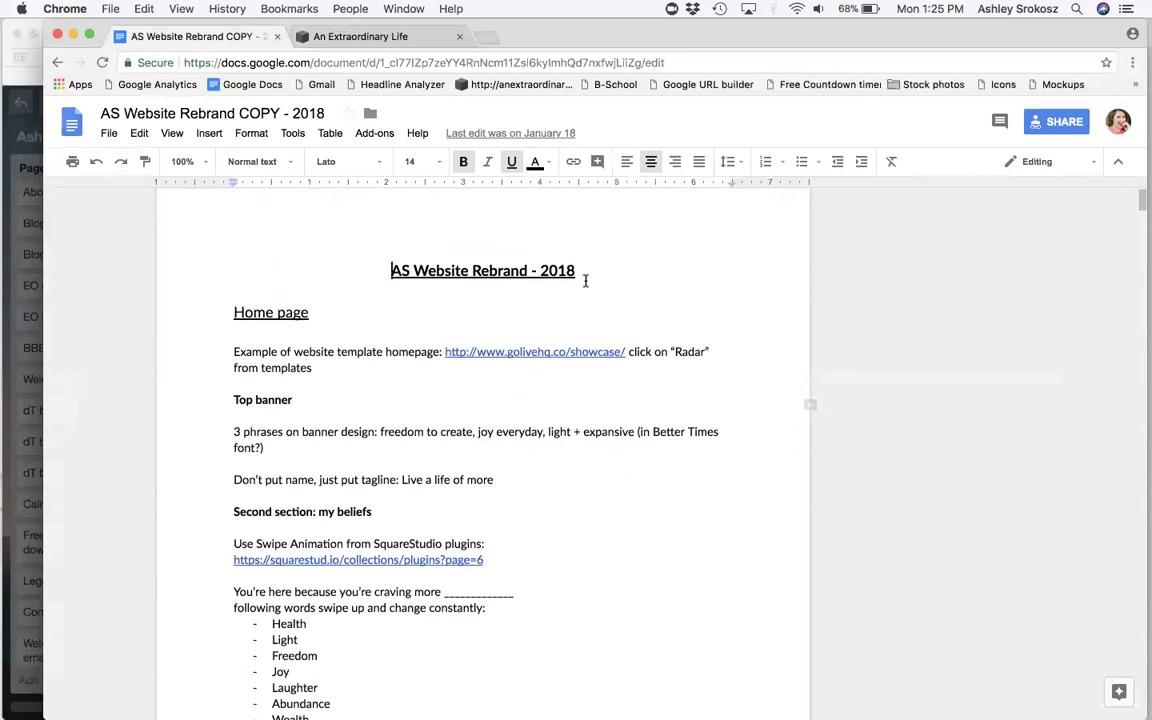
scroll(527, 548, "down", 5)
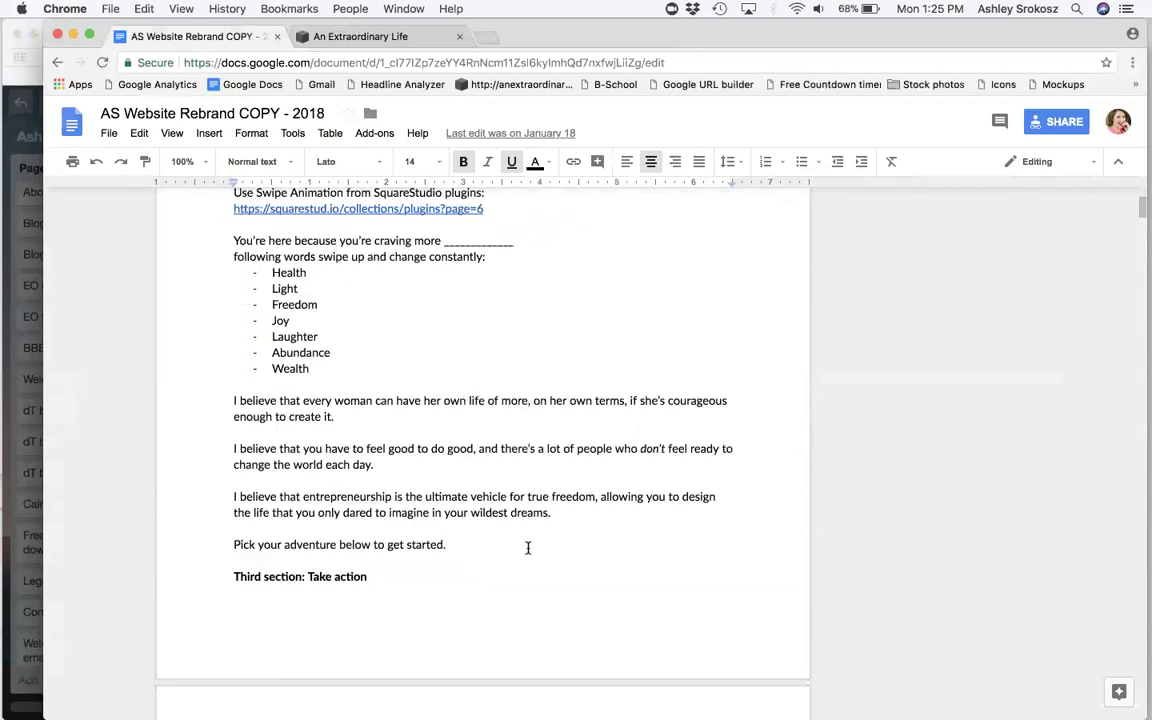
scroll(527, 548, "down", 1)
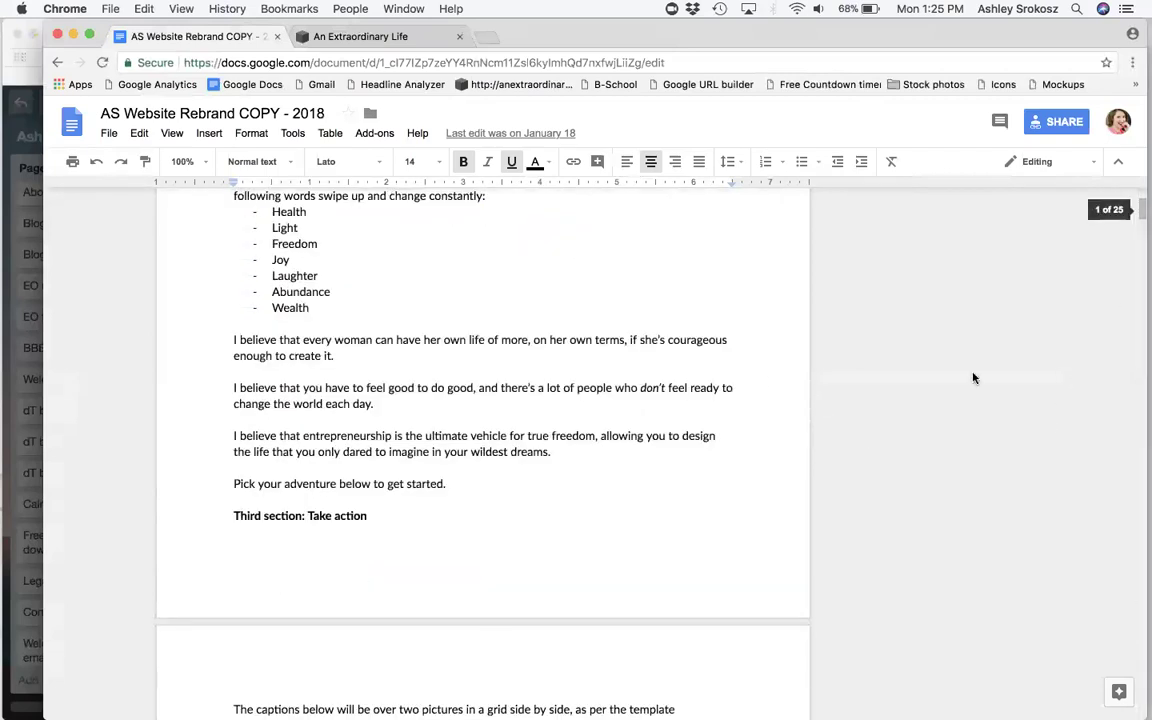
scroll(473, 319, "up", 6)
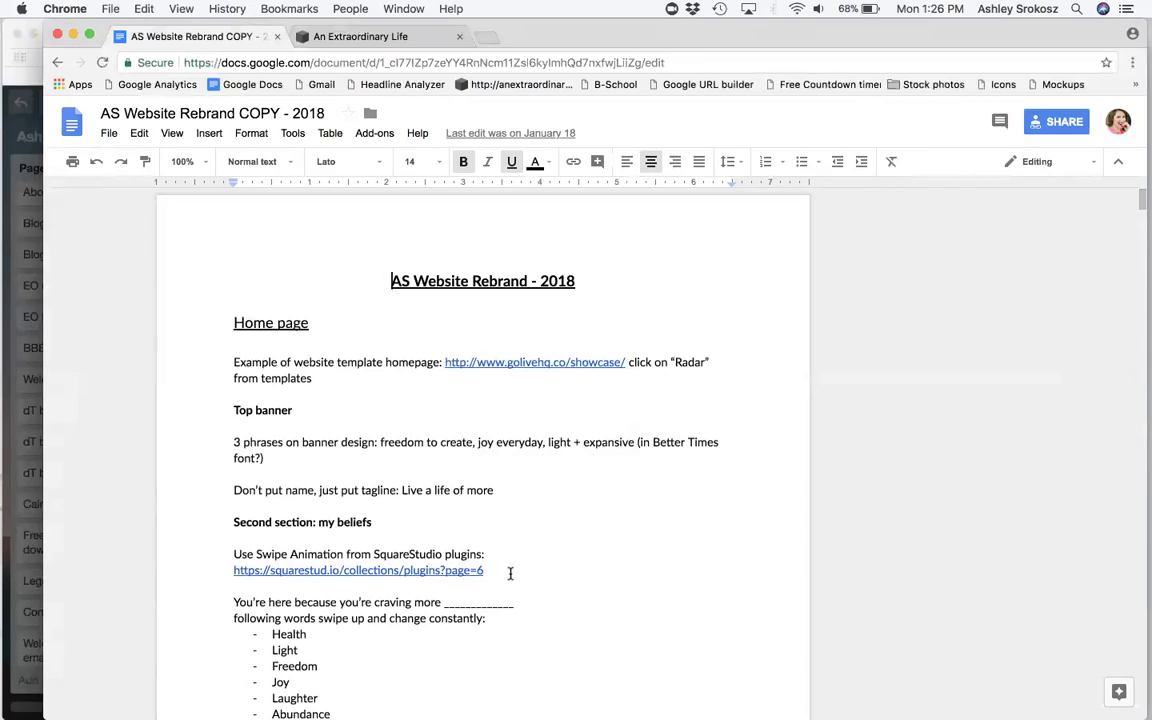
- Skim further into the rebrand document, then review the home page's top banner and "my beliefs" copy
scroll(509, 573, "down", 15)
scroll(509, 575, "down", 3)
scroll(509, 575, "up", 10)
scroll(509, 575, "up", 4)
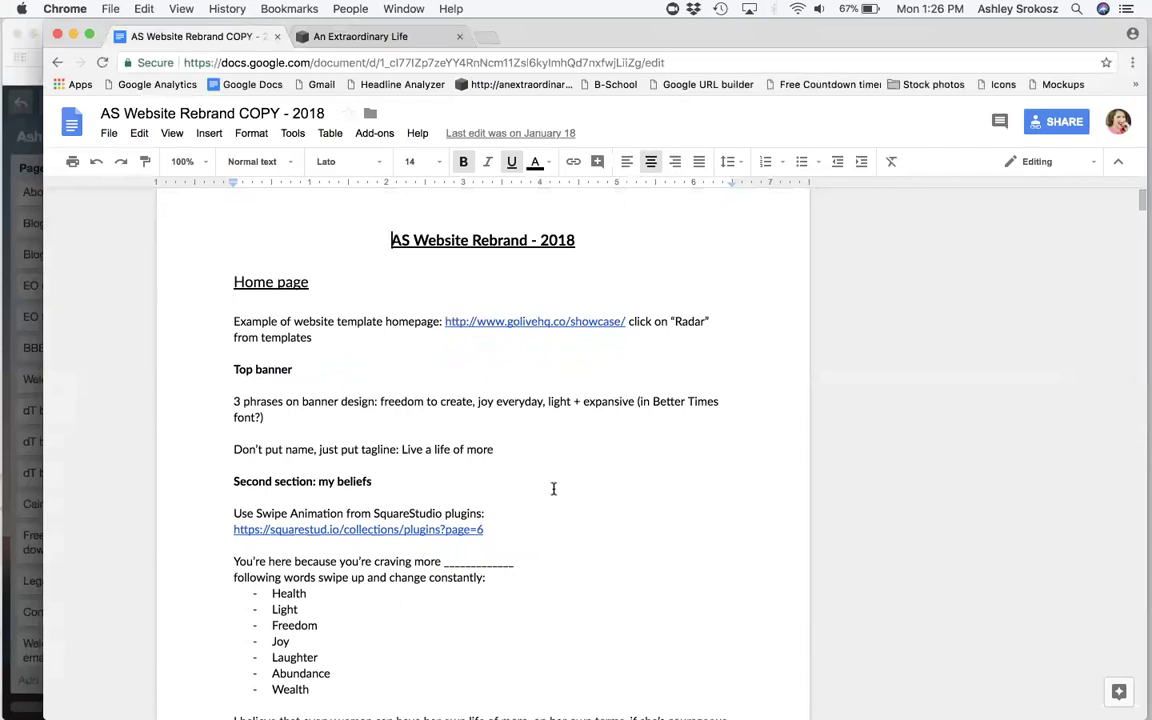
scroll(558, 510, "down", 2)
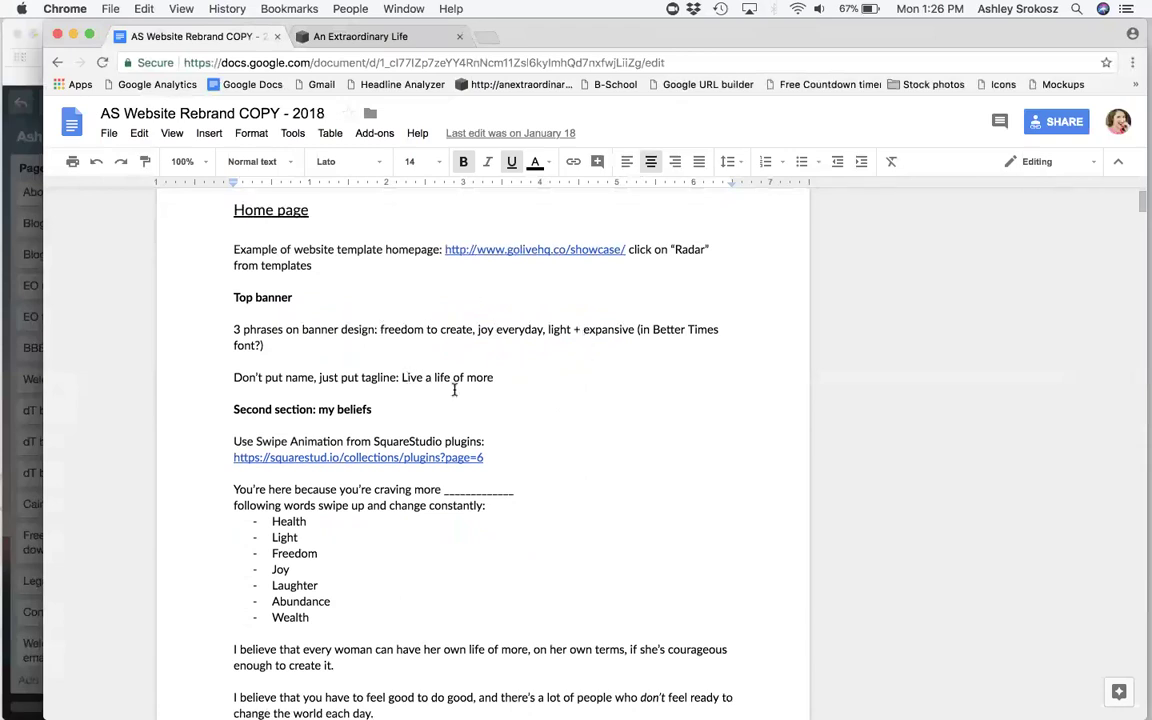
scroll(453, 391, "down", 1)
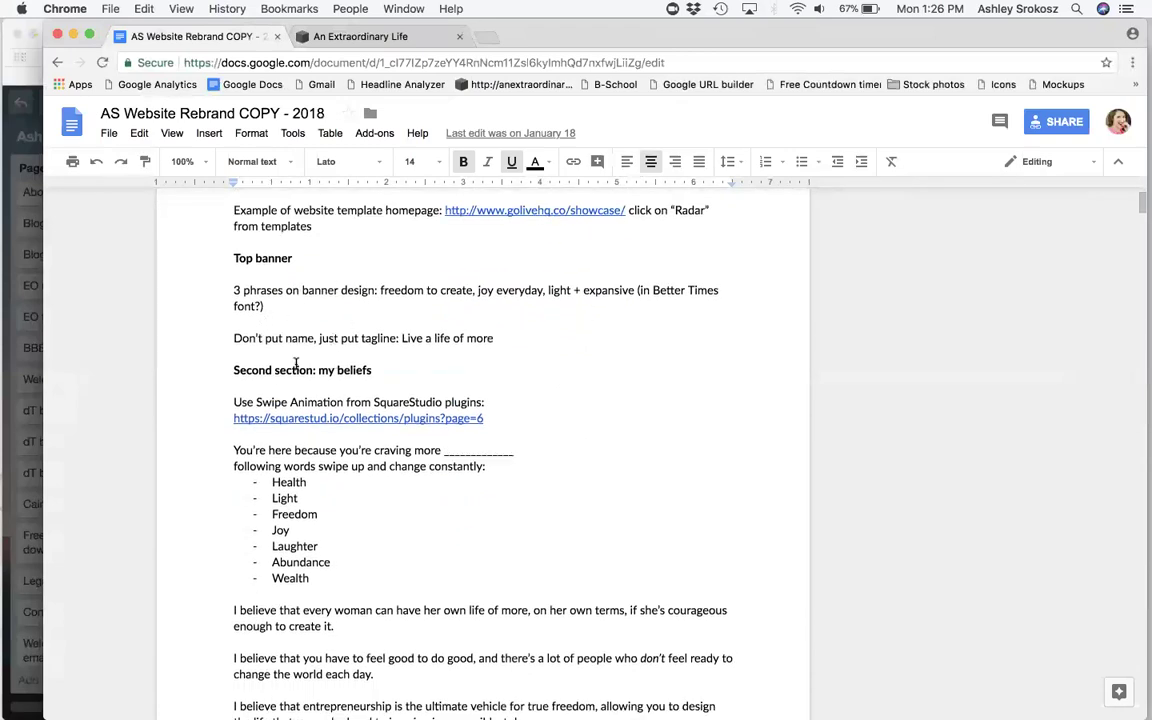
scroll(432, 401, "down", 3)
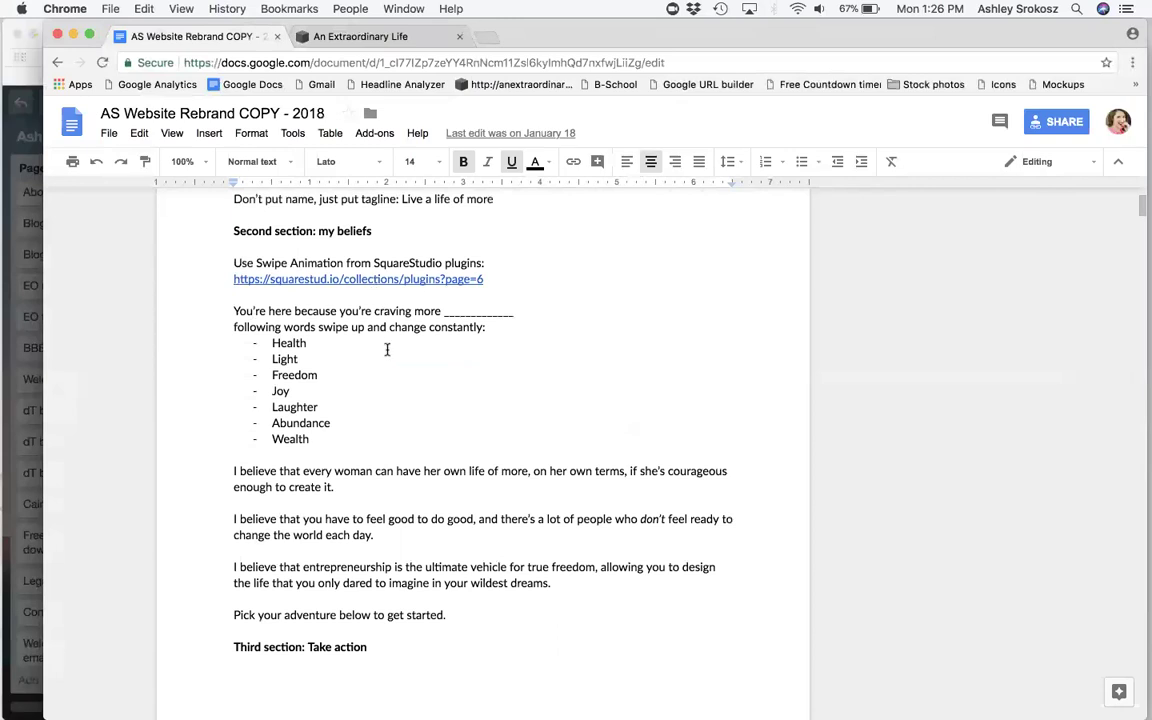
scroll(400, 355, "up", 1)
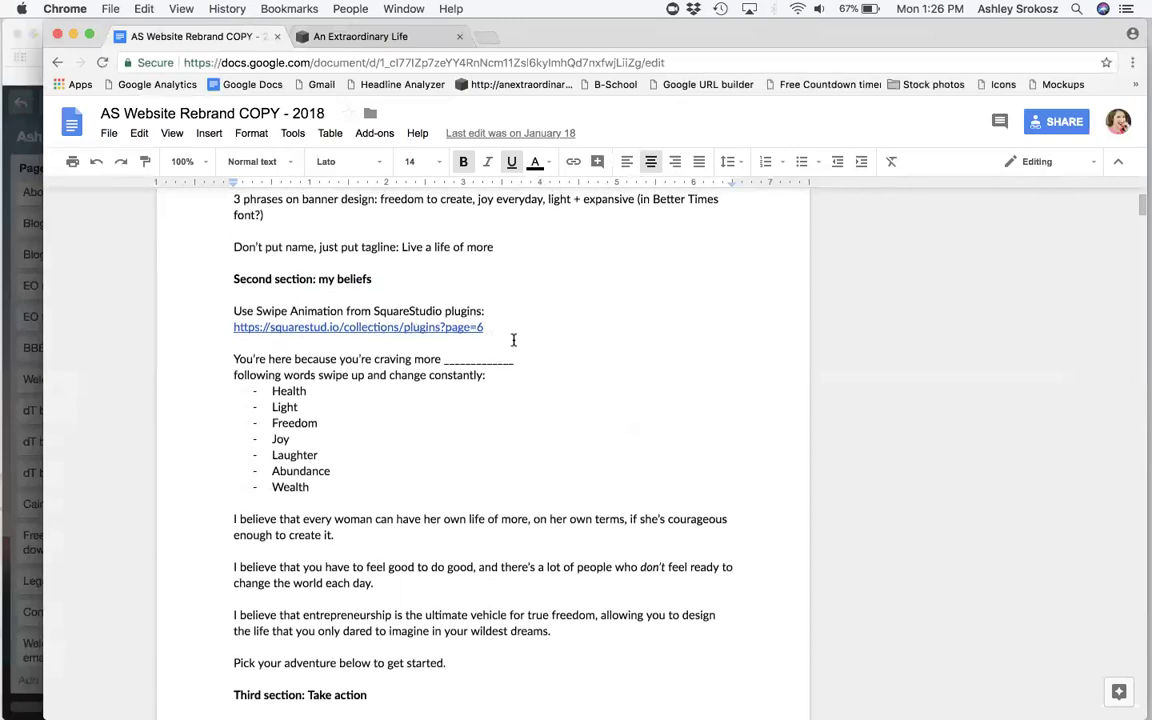
scroll(519, 485, "down", 2)
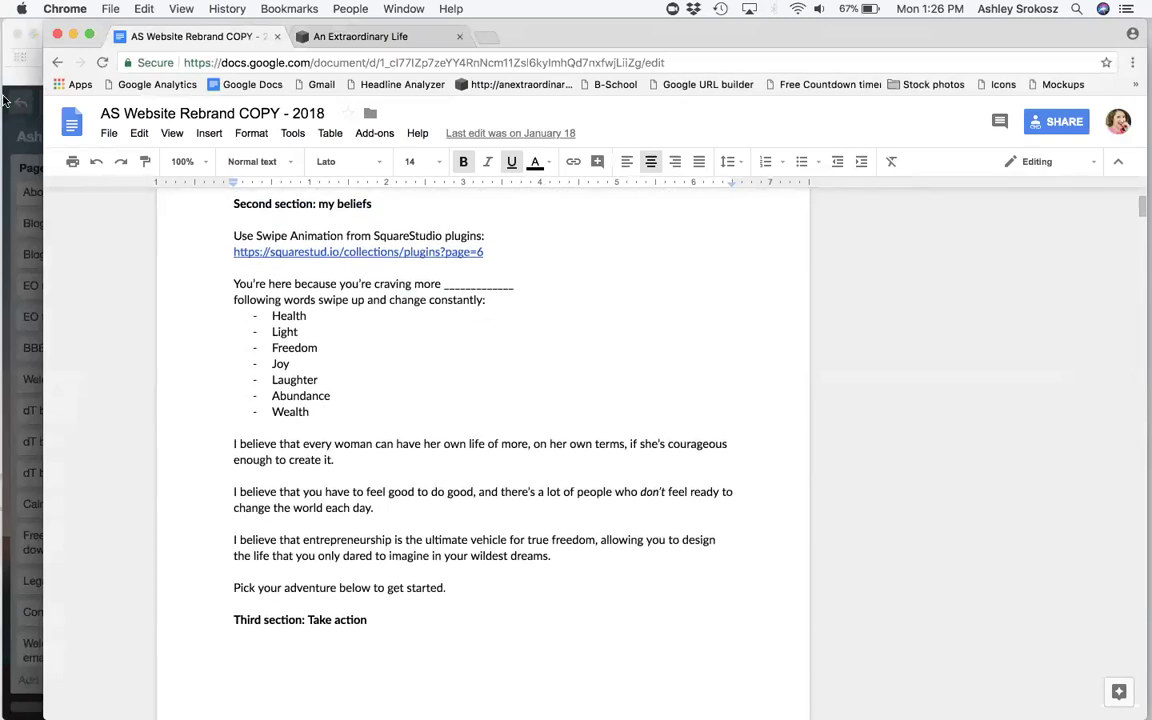
- Switch to Safari and examine the live website's home page, from the banner to the "You're here because" section
key("super+Tab")
left_click(576, 72)
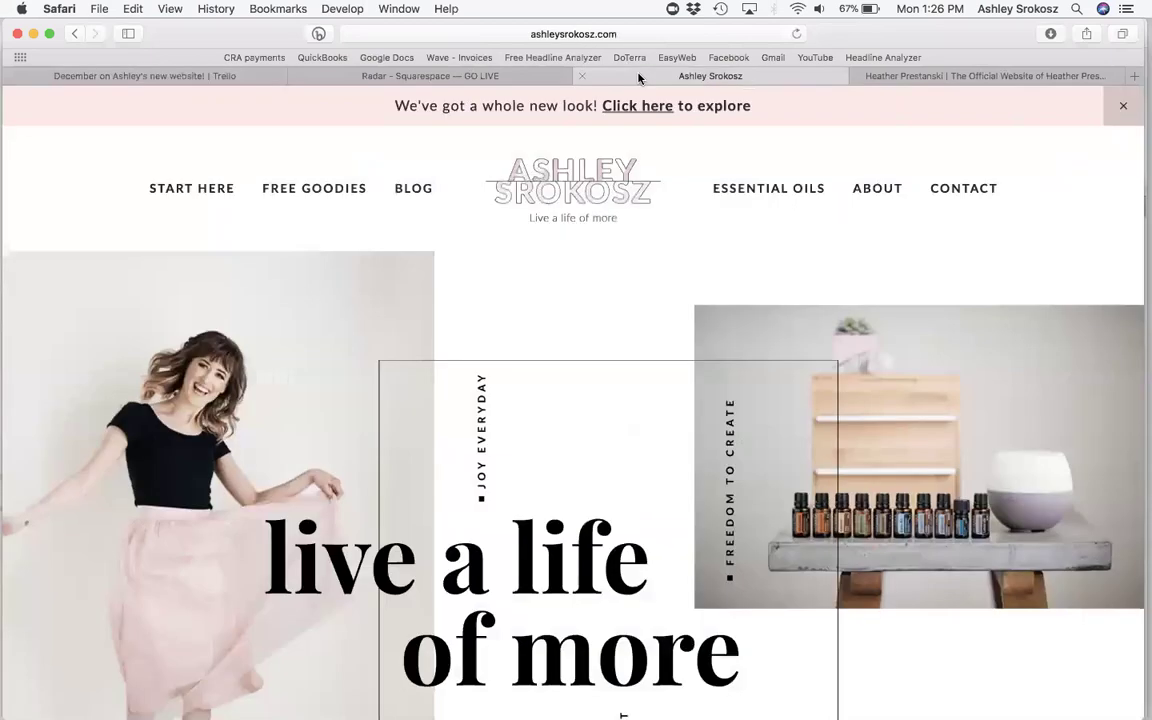
scroll(641, 353, "down", 3)
scroll(641, 353, "down", 5)
scroll(638, 352, "up", 2)
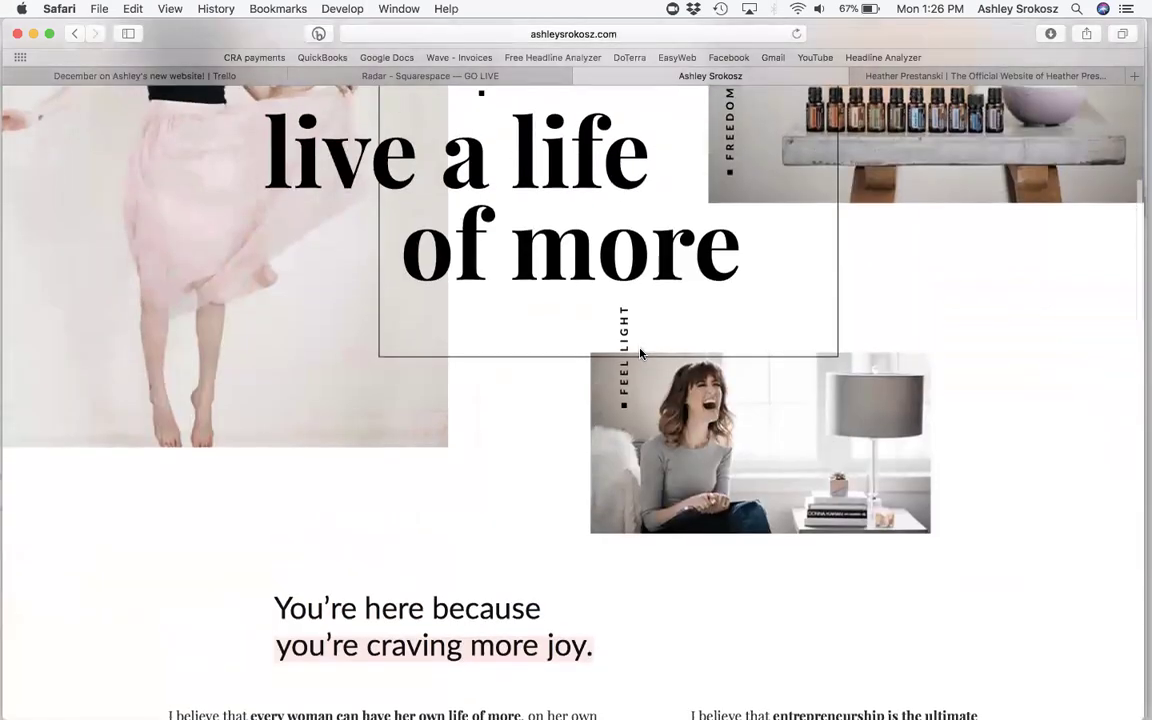
scroll(638, 352, "down", 3)
scroll(540, 553, "down", 2)
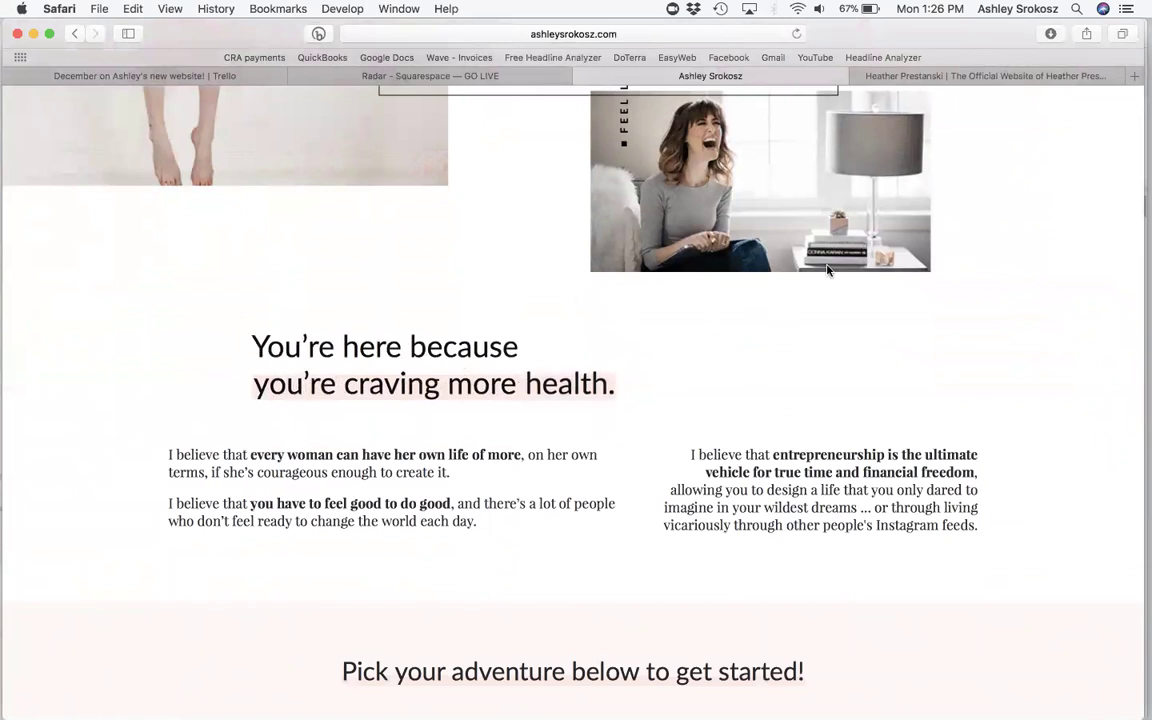
- Return to the rebrand document in Chrome and read the blog section and Business Hub copy
mouse_move(879, 697)
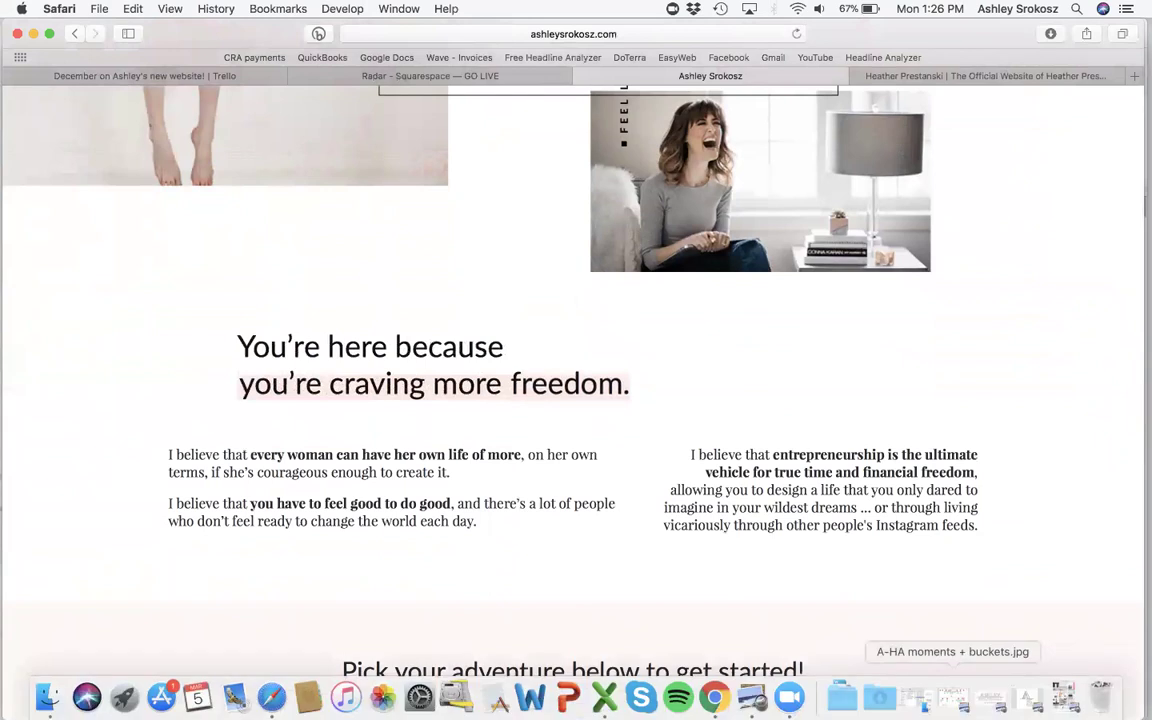
left_click(714, 697)
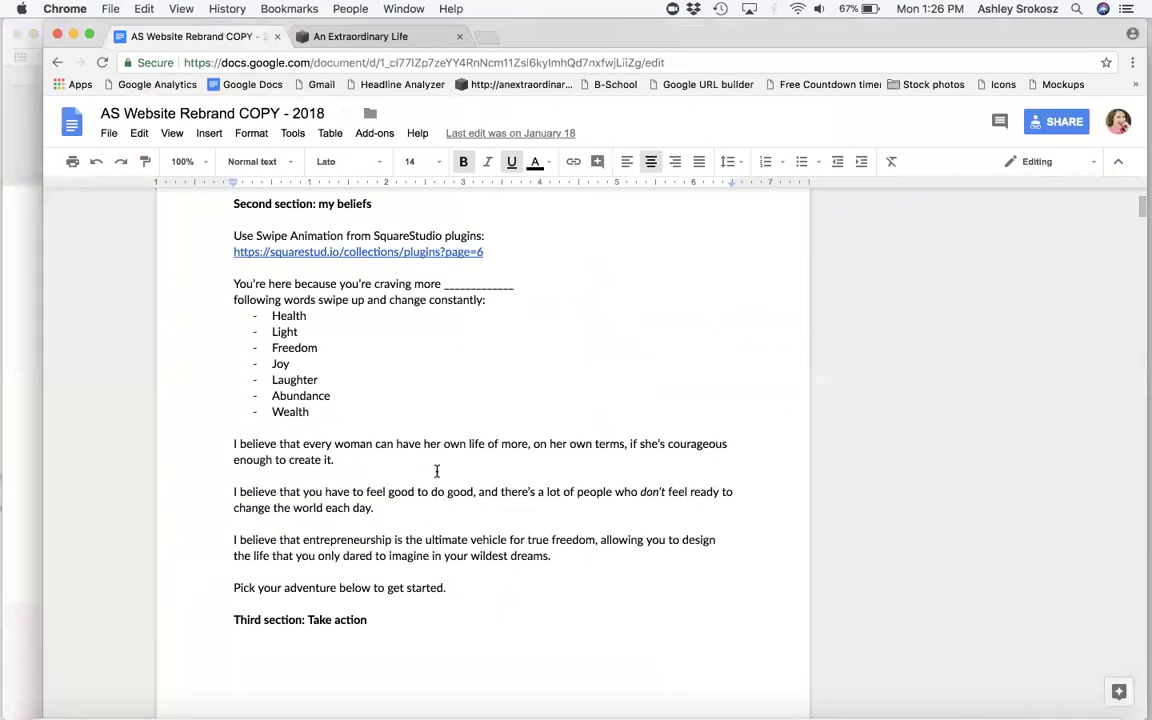
scroll(436, 471, "down", 10)
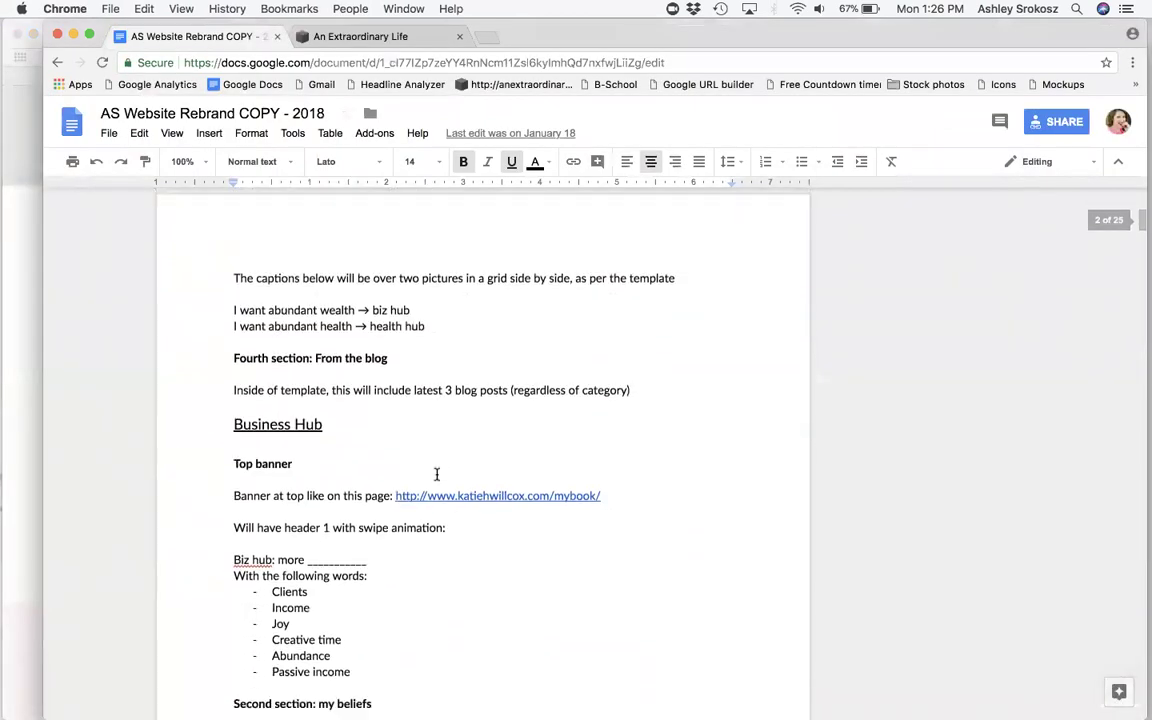
scroll(436, 474, "down", 1)
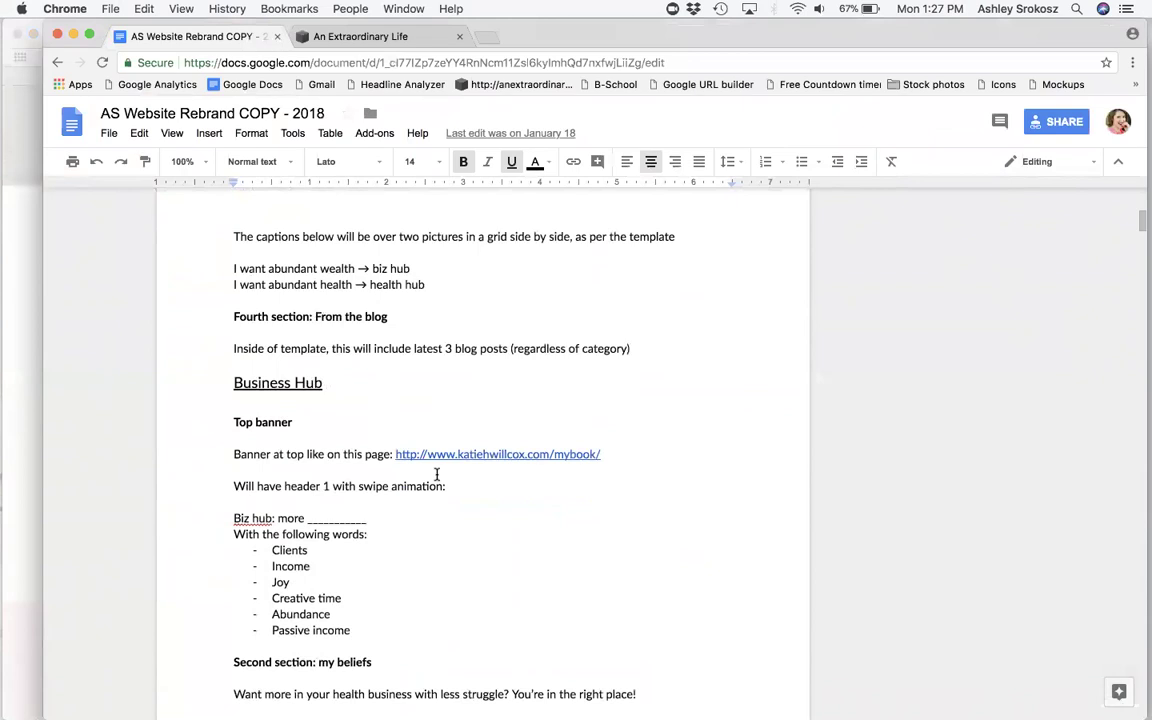
- Minimize the rebrand document, go back to the Trello board in Safari, and close the December card
left_click(72, 36)
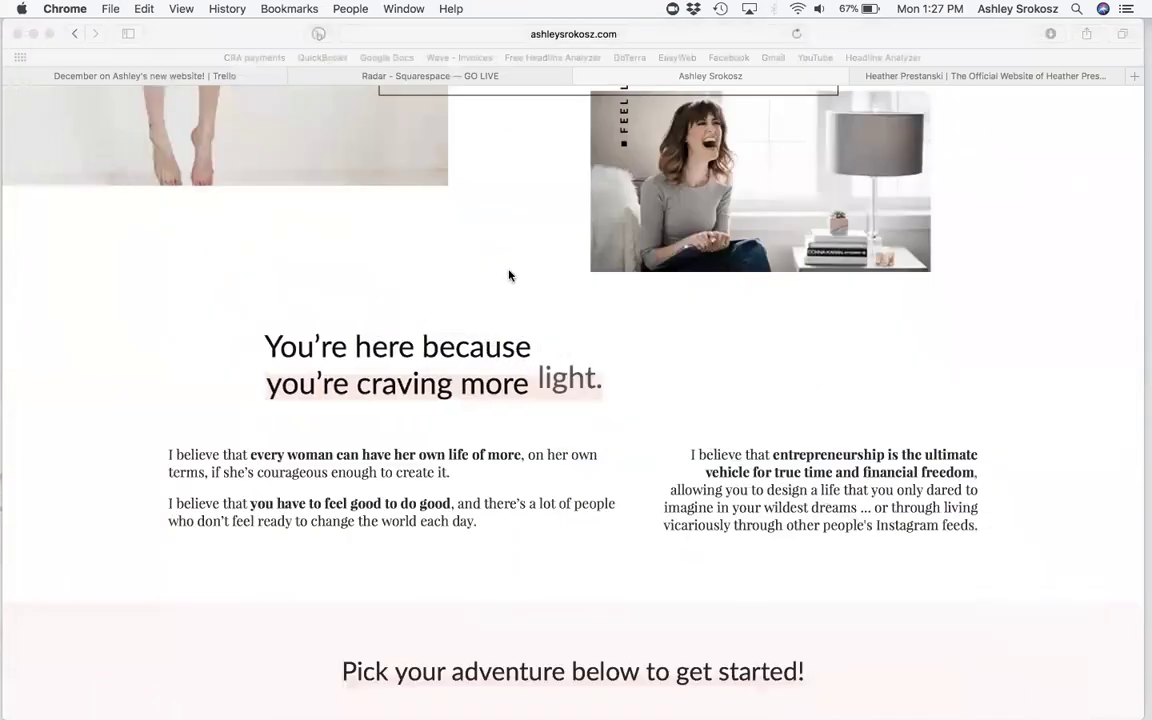
scroll(509, 275, "up", 10)
left_click(460, 78)
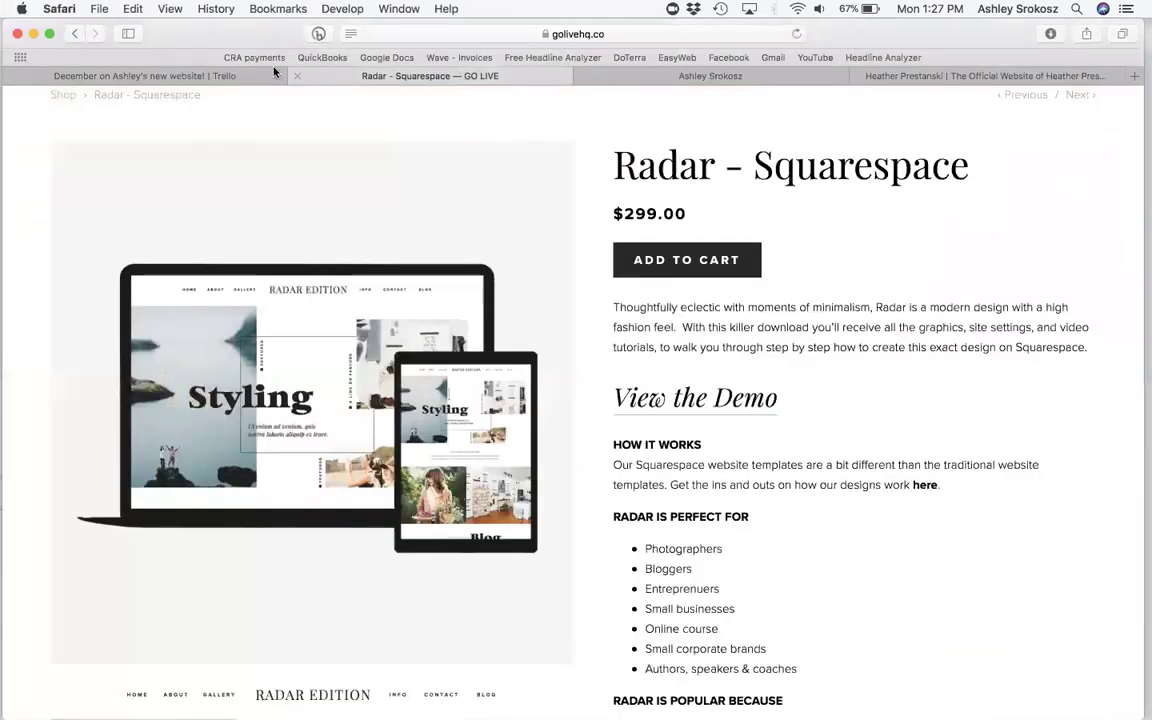
left_click(191, 75)
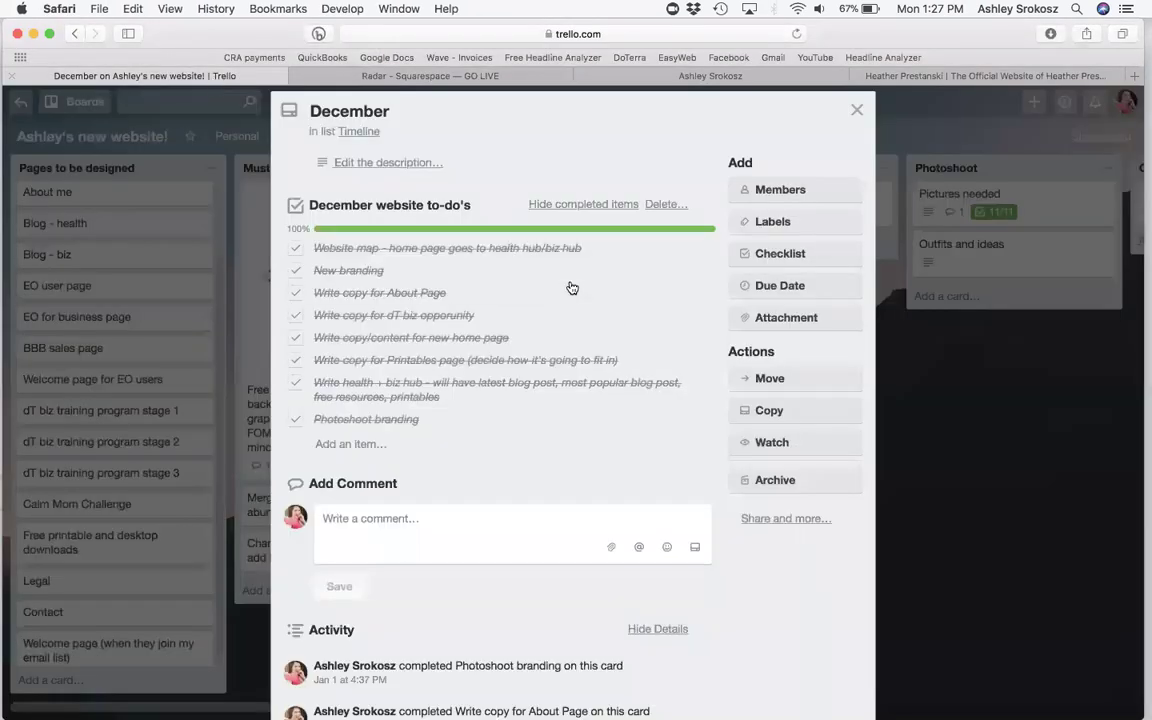
left_click(856, 110)
- Review the shots, props and letter board quotes in the Photoshoot list's "Pictures needed" card, and close the card
scroll(833, 262, "right", 3)
scroll(720, 220, "right", 3)
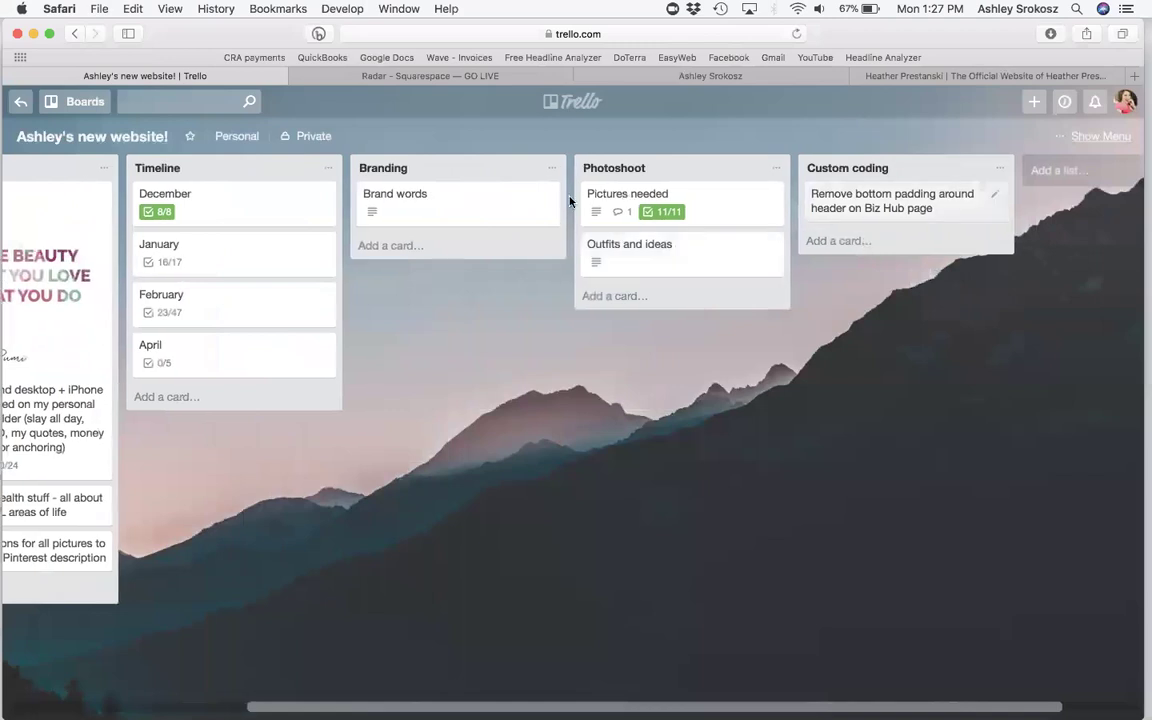
left_click(690, 200)
scroll(550, 368, "down", 3)
scroll(550, 368, "up", 2)
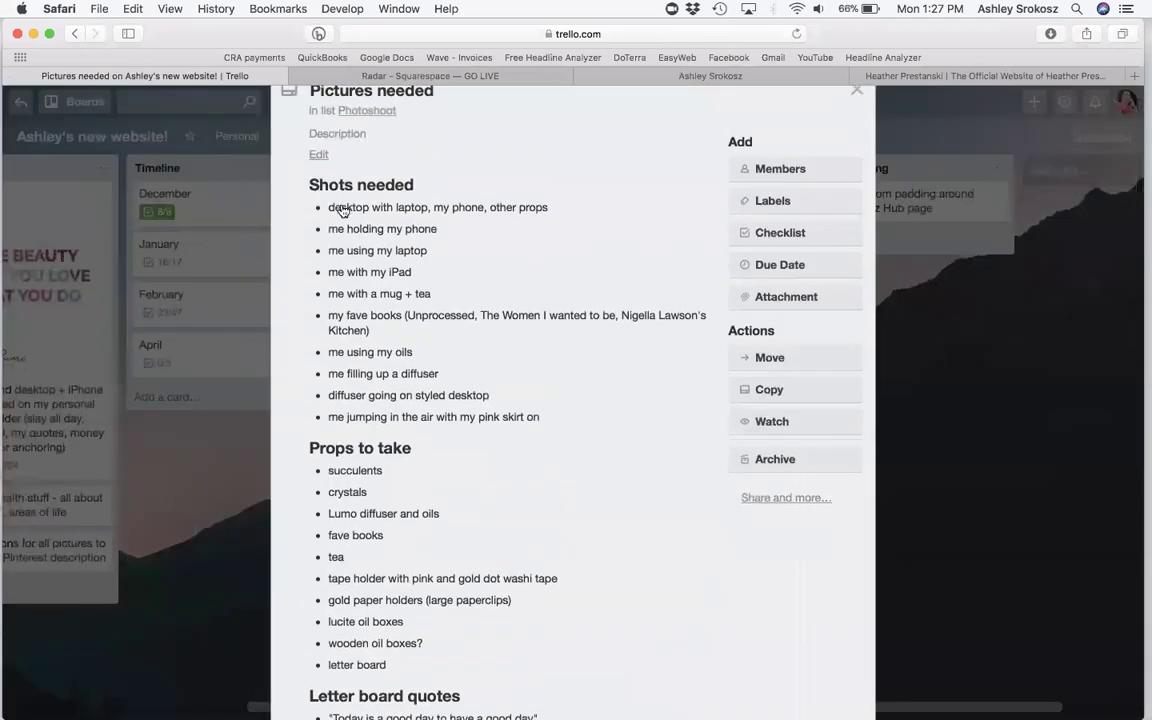
scroll(362, 395, "down", 2)
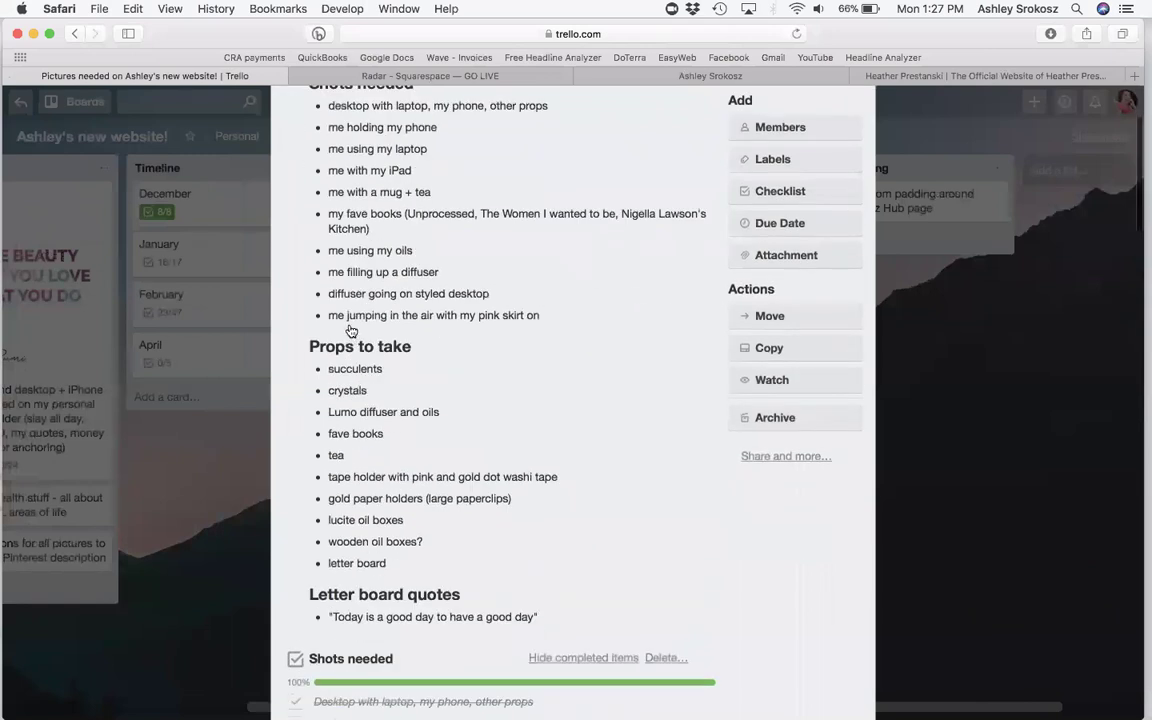
scroll(390, 445, "down", 4)
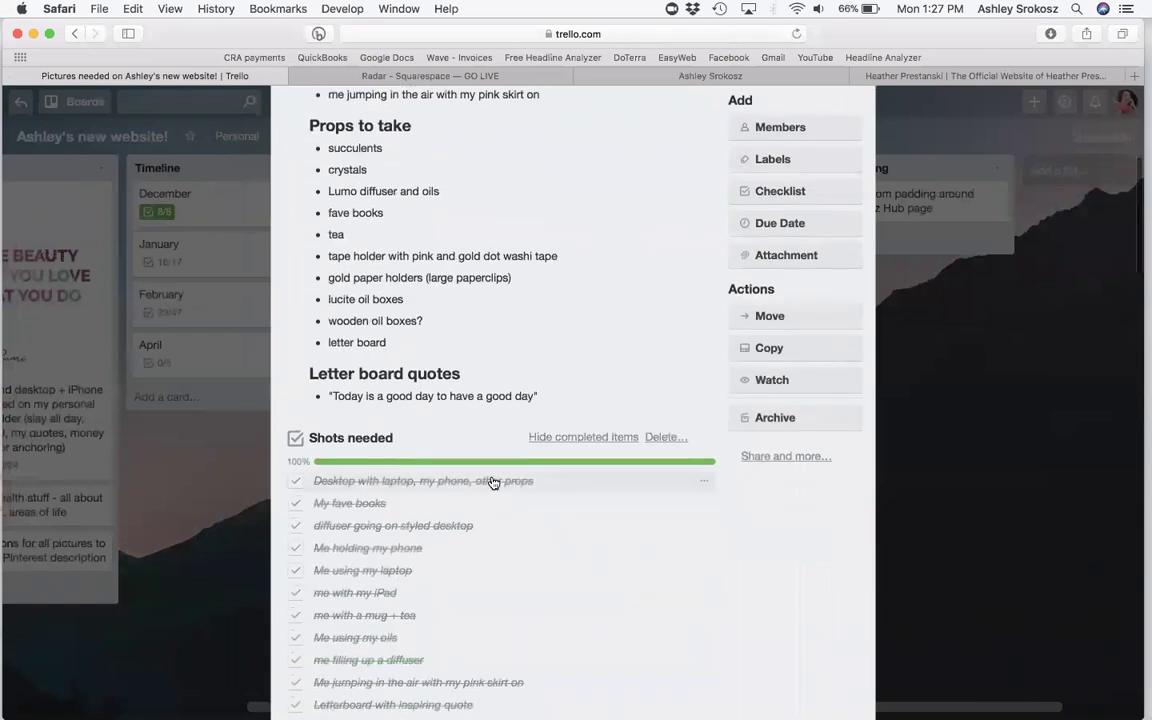
scroll(490, 481, "down", 4)
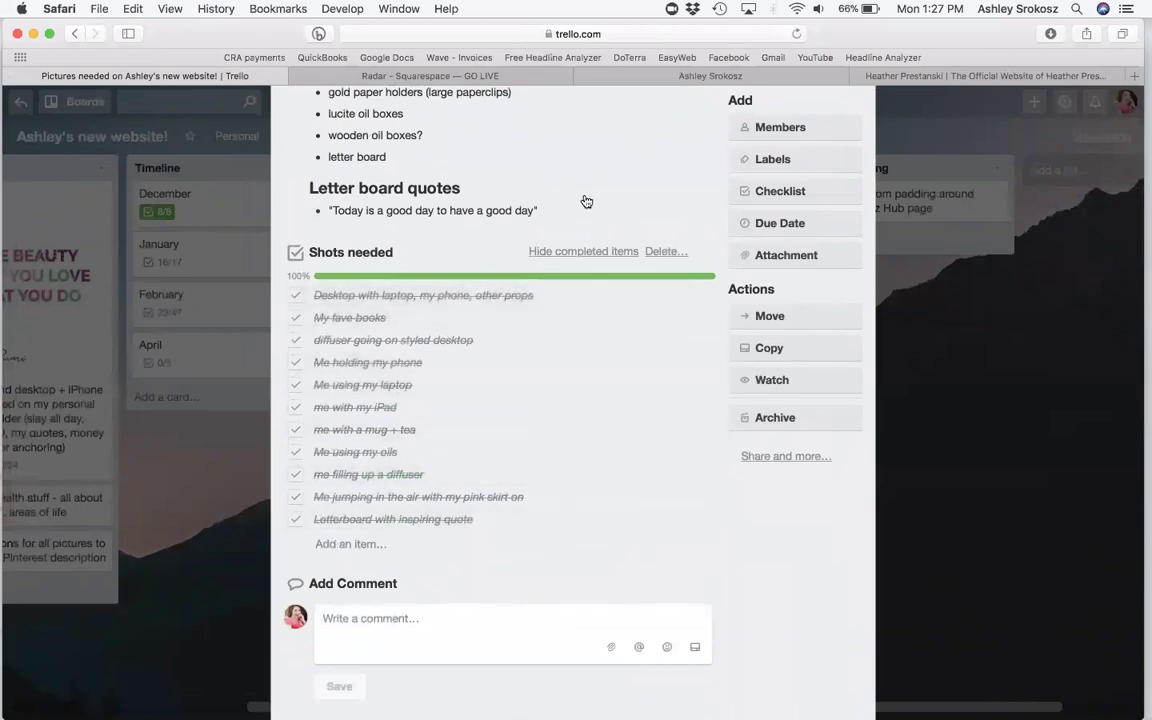
scroll(586, 202, "up", 10)
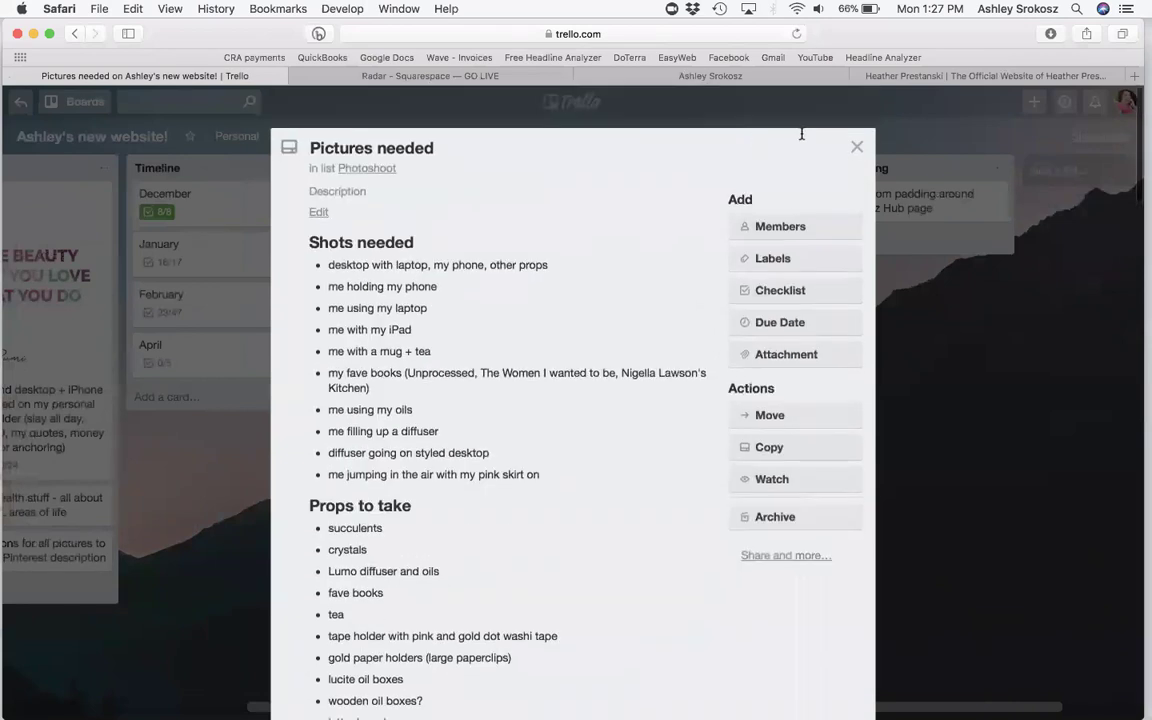
left_click(859, 144)
- View the outfit notes in the "Outfits and ideas" card, close it, and open a new browser tab
left_click(705, 256)
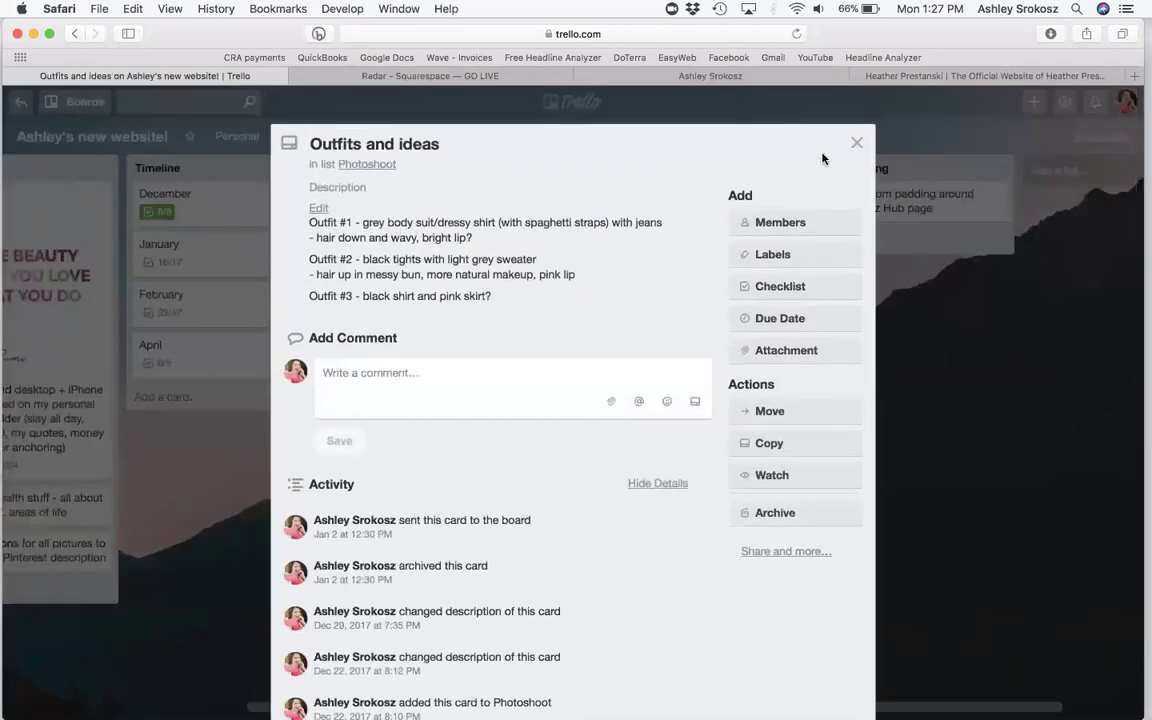
left_click(857, 144)
key("super+t")
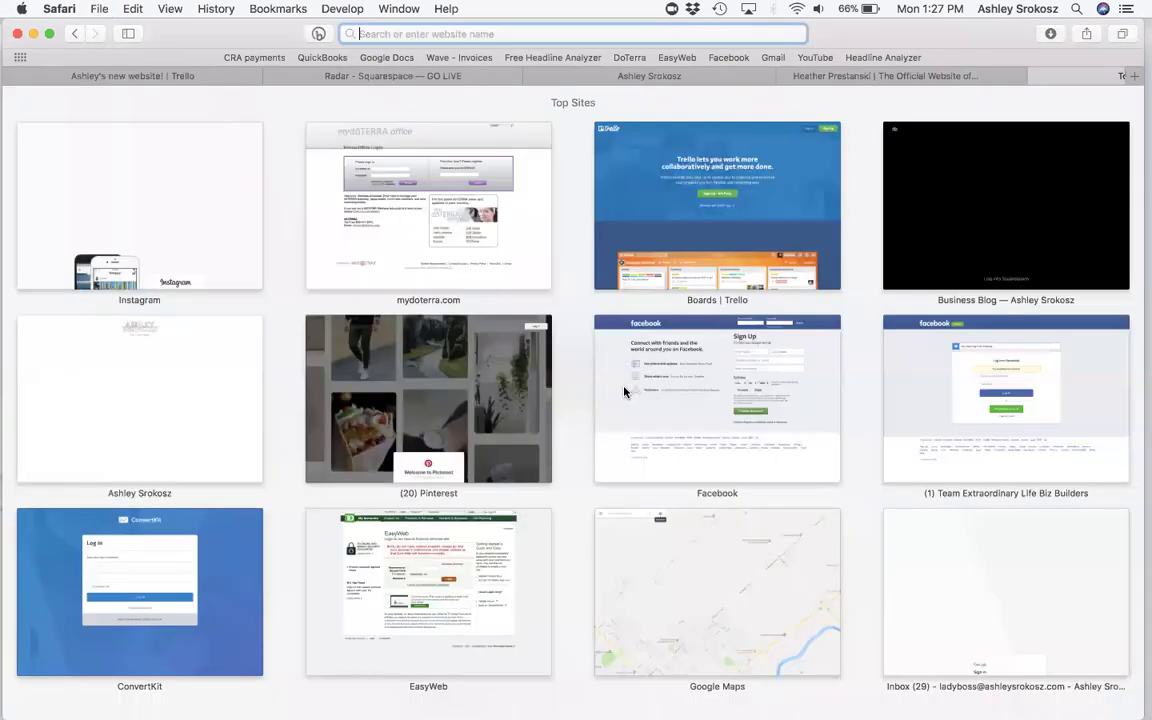
- Open Pinterest in the new tab and go to the account's own boards
type("pinterest.")
key("Return")
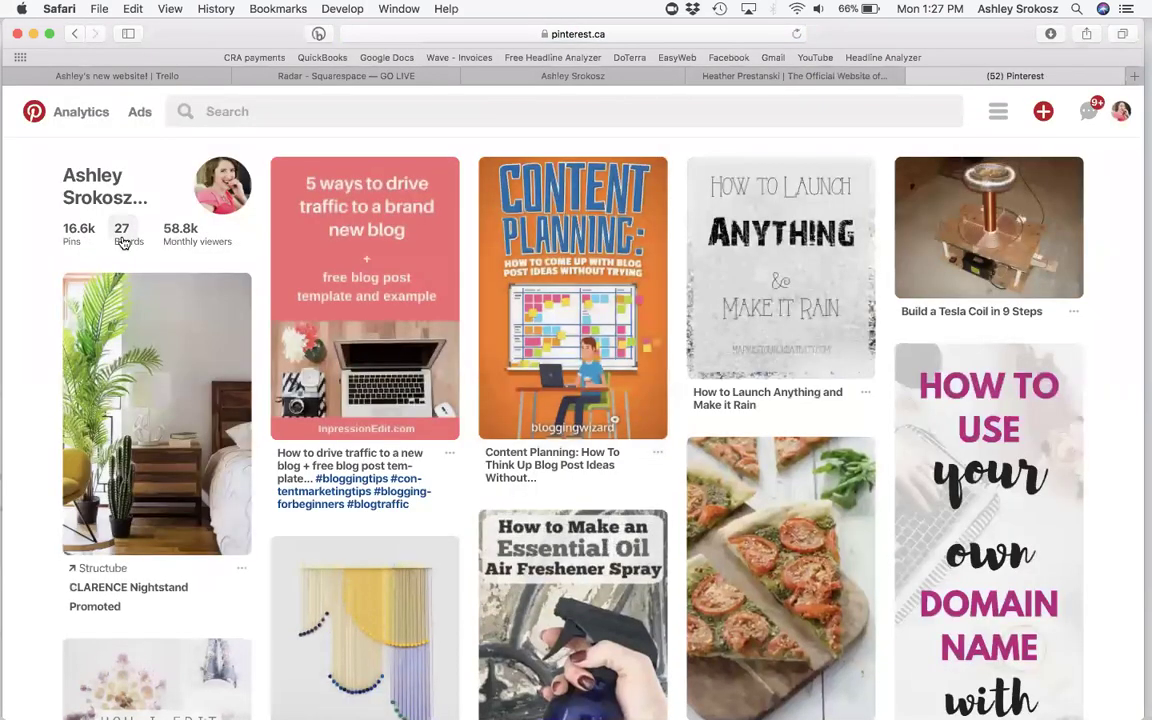
left_click(122, 236)
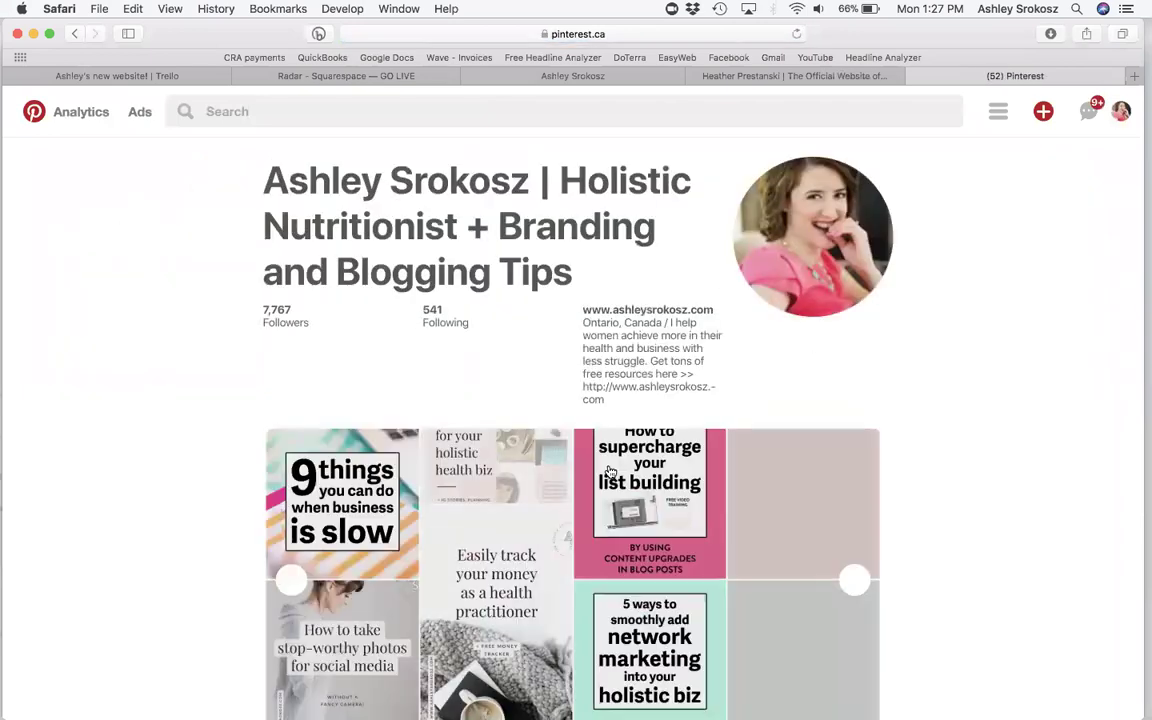
- Find the January 2018 photo shoot board among the profile's Pinterest boards and open it
scroll(608, 470, "down", 10)
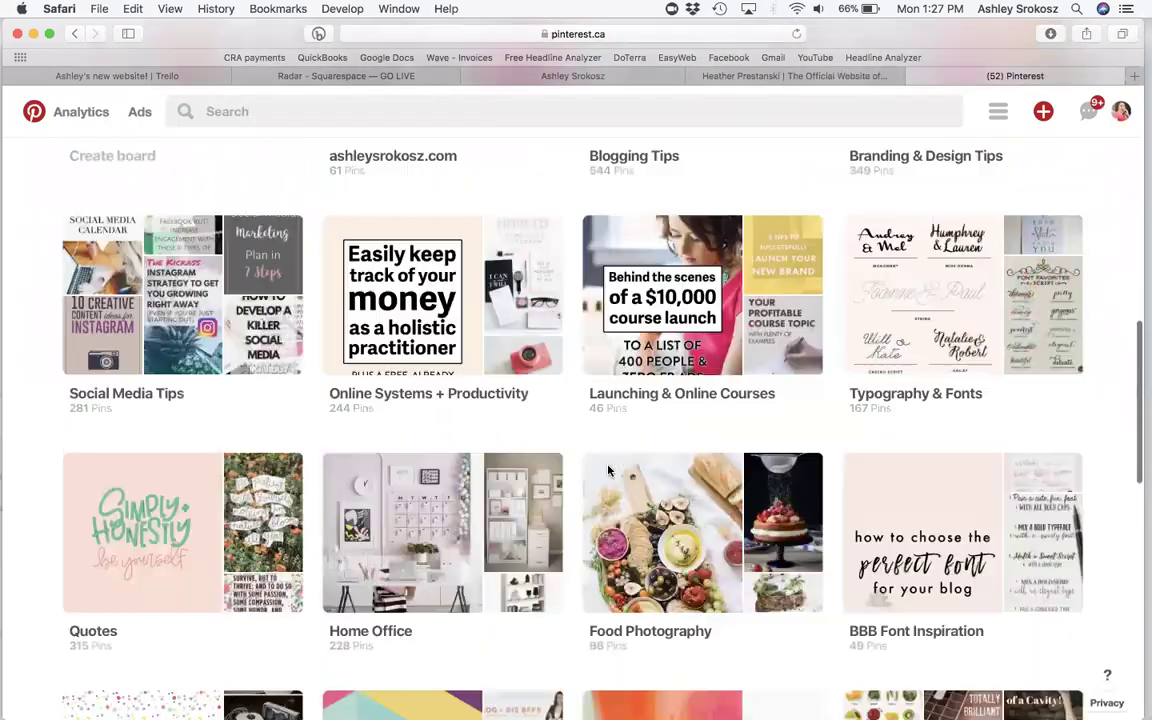
scroll(608, 470, "down", 10)
scroll(608, 470, "up", 4)
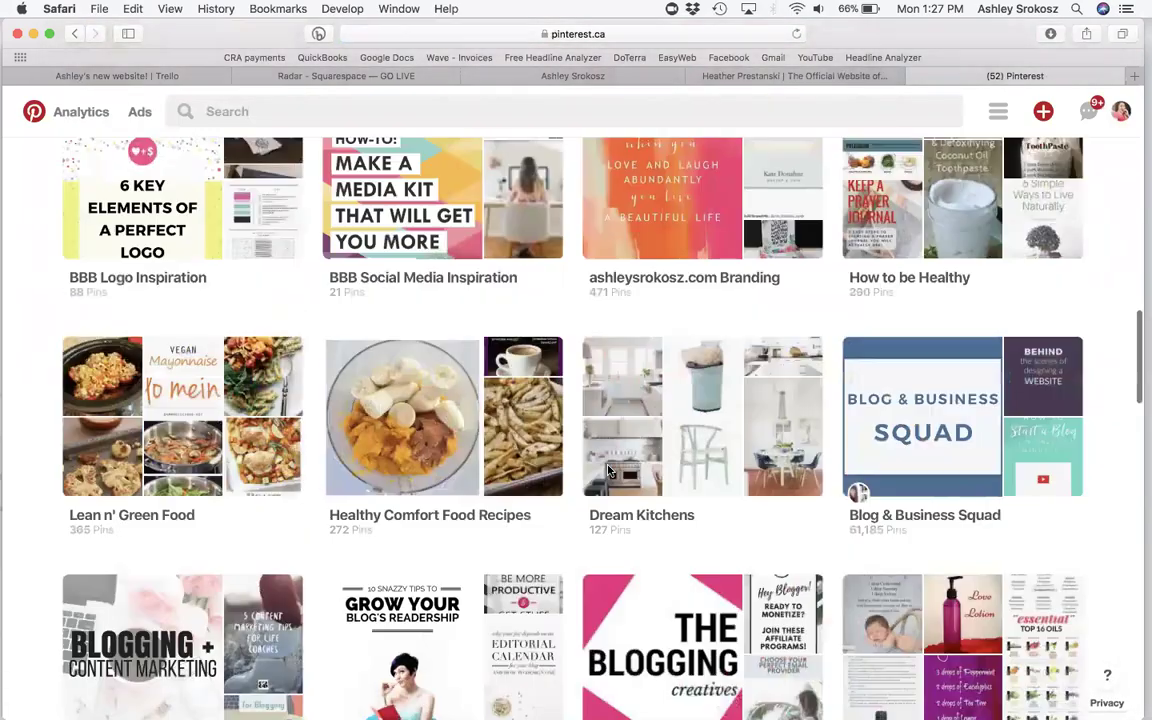
scroll(608, 470, "down", 20)
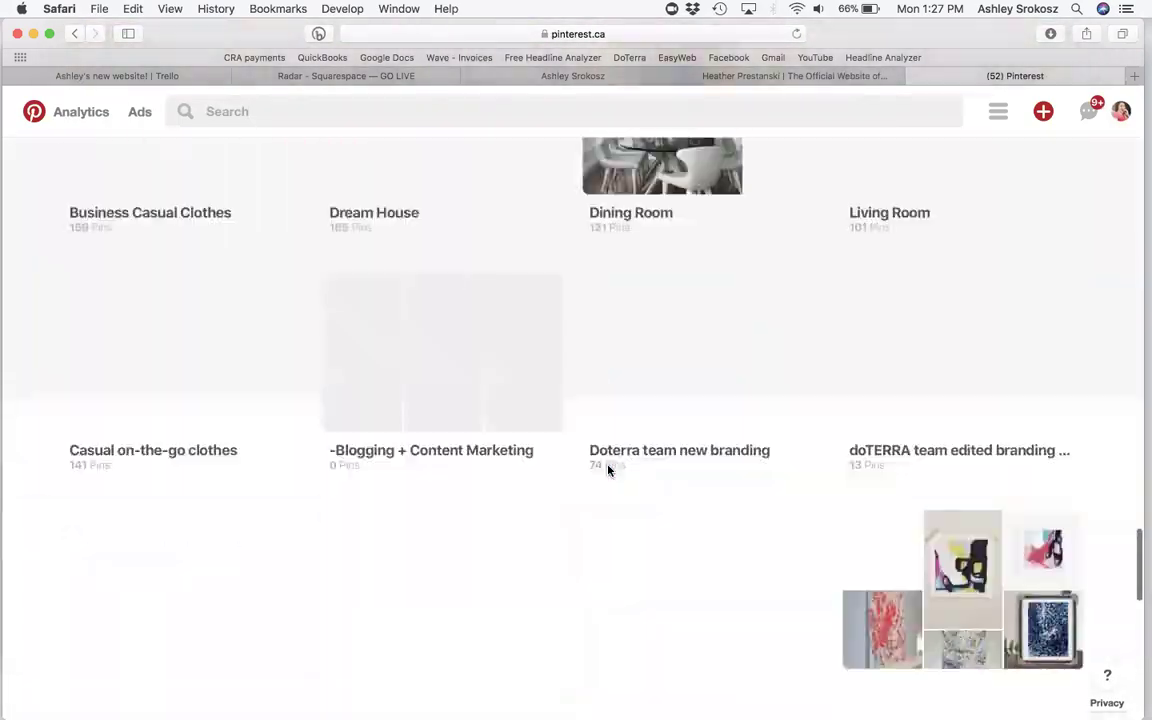
scroll(608, 470, "down", 15)
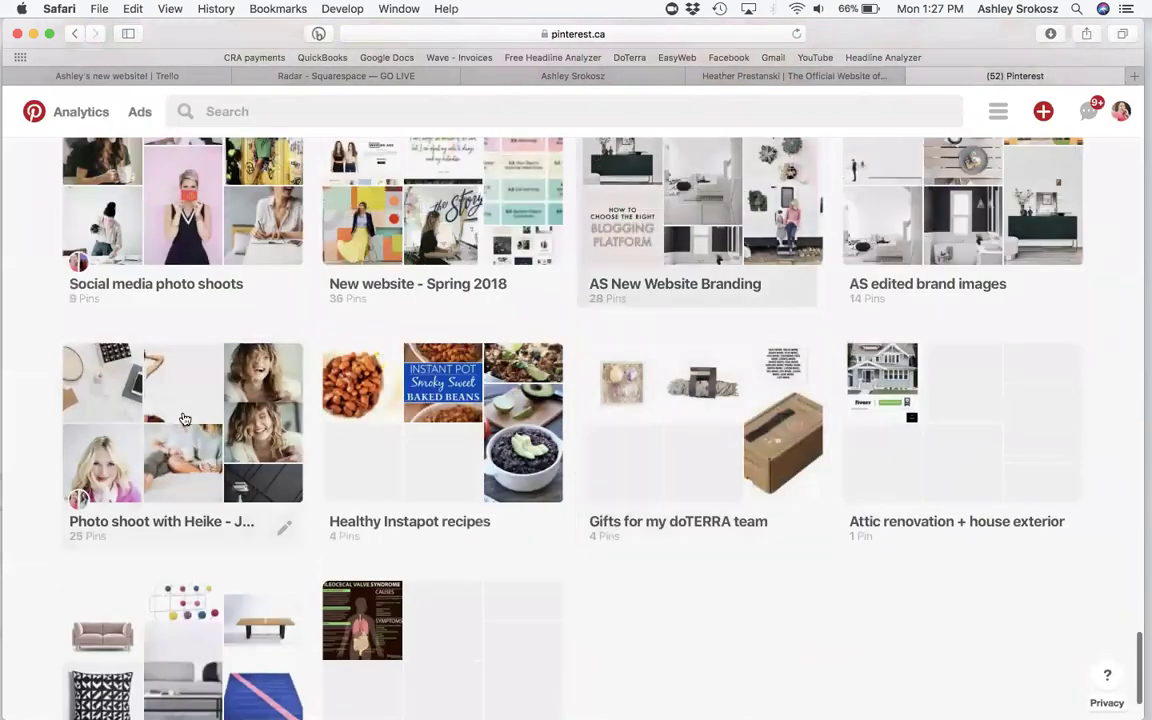
left_click(185, 418)
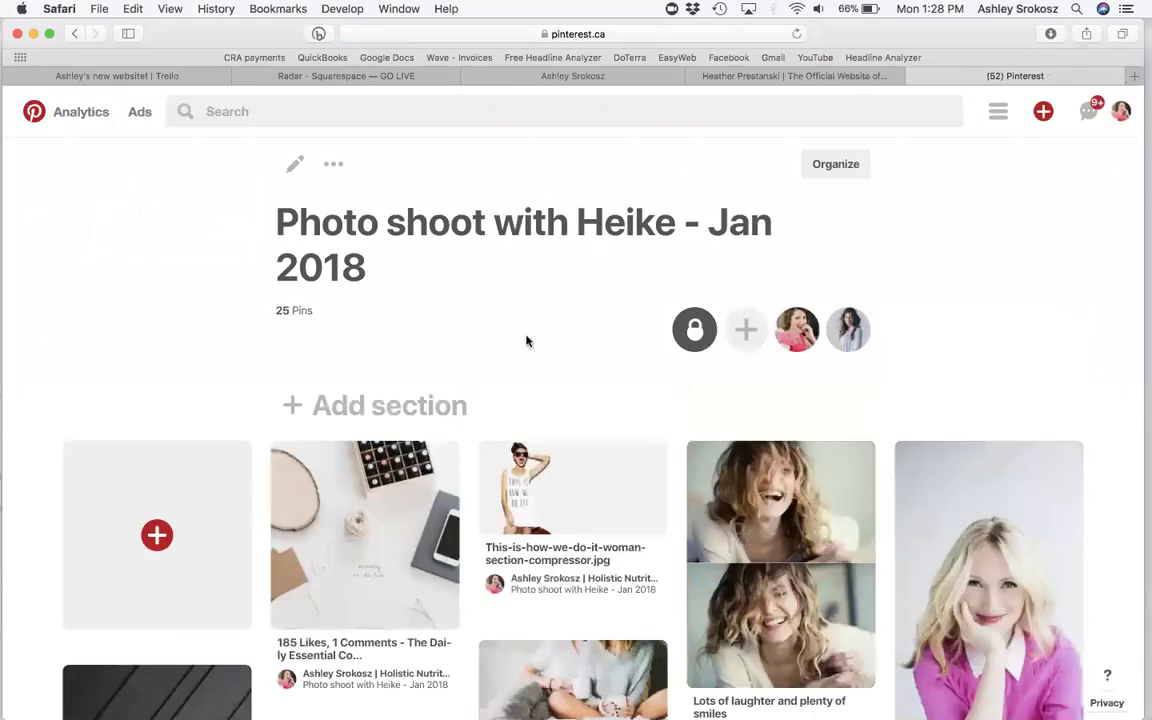
- Look through the pose, prop and outfit inspiration pins on the January 2018 photo shoot board
scroll(526, 341, "down", 5)
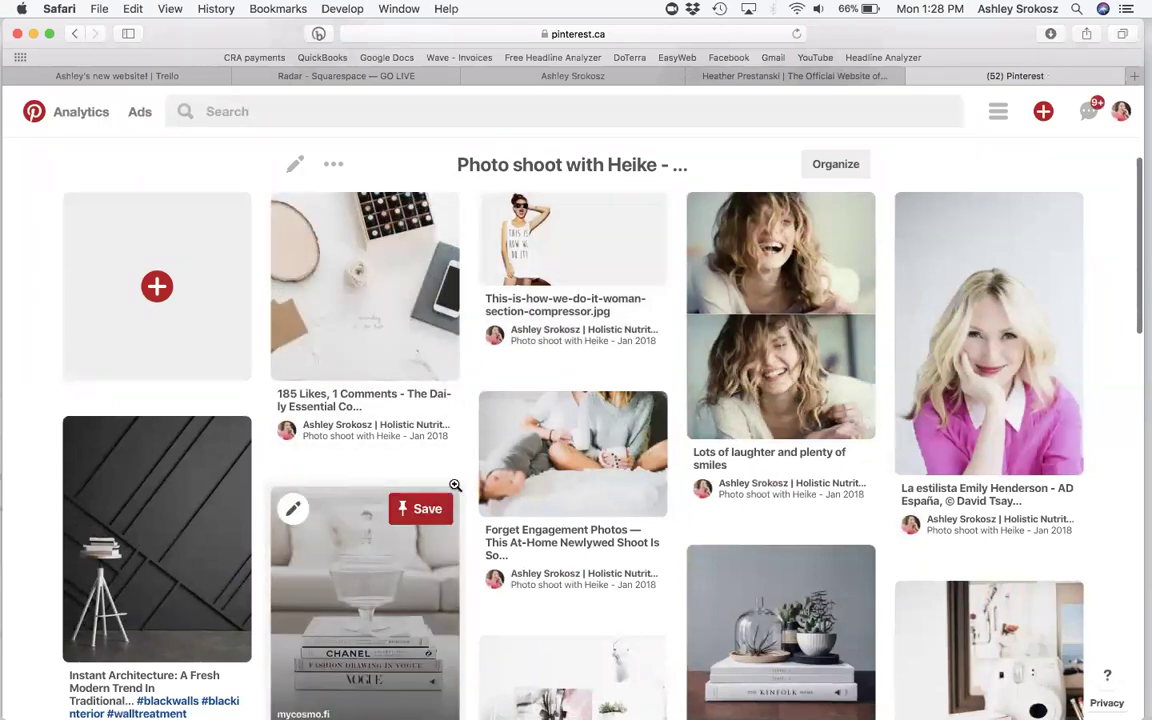
scroll(683, 498, "down", 1)
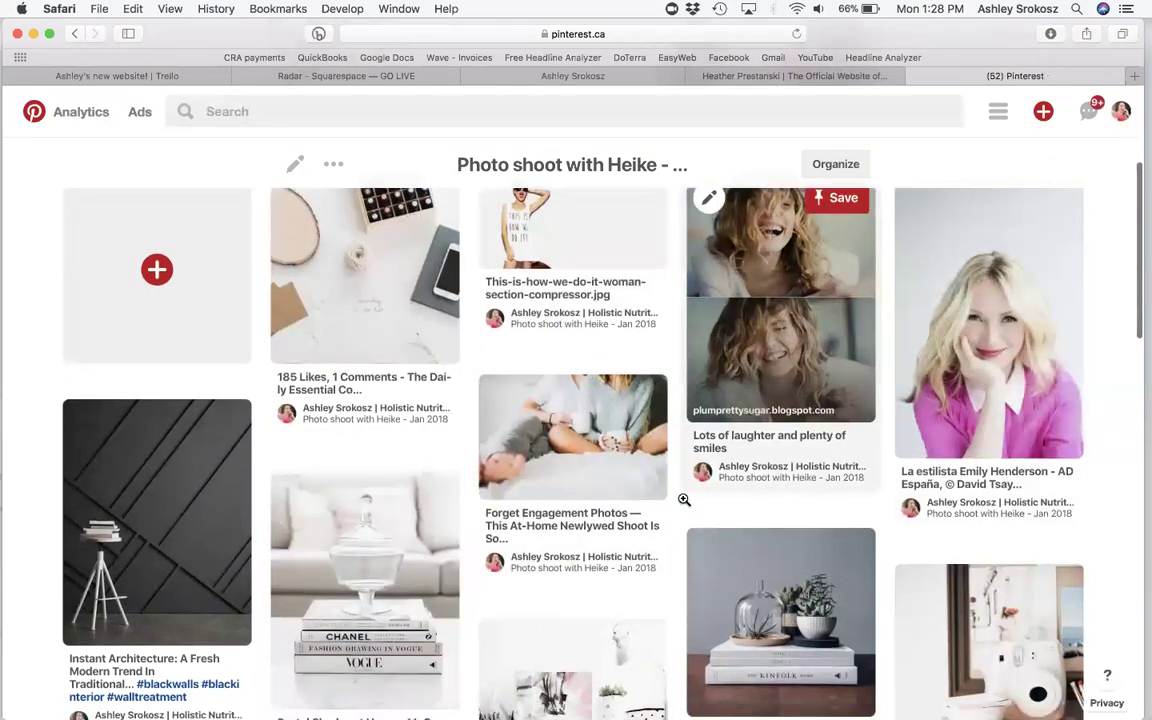
scroll(684, 499, "down", 3)
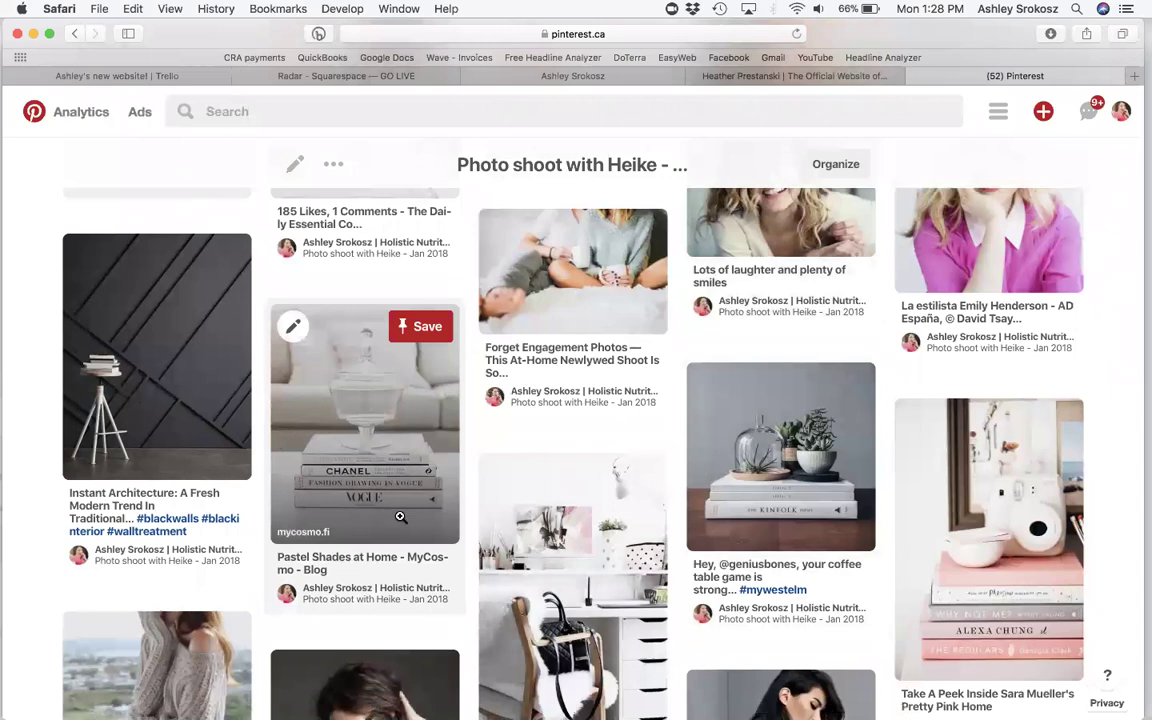
scroll(400, 516, "down", 3)
scroll(400, 516, "down", 1)
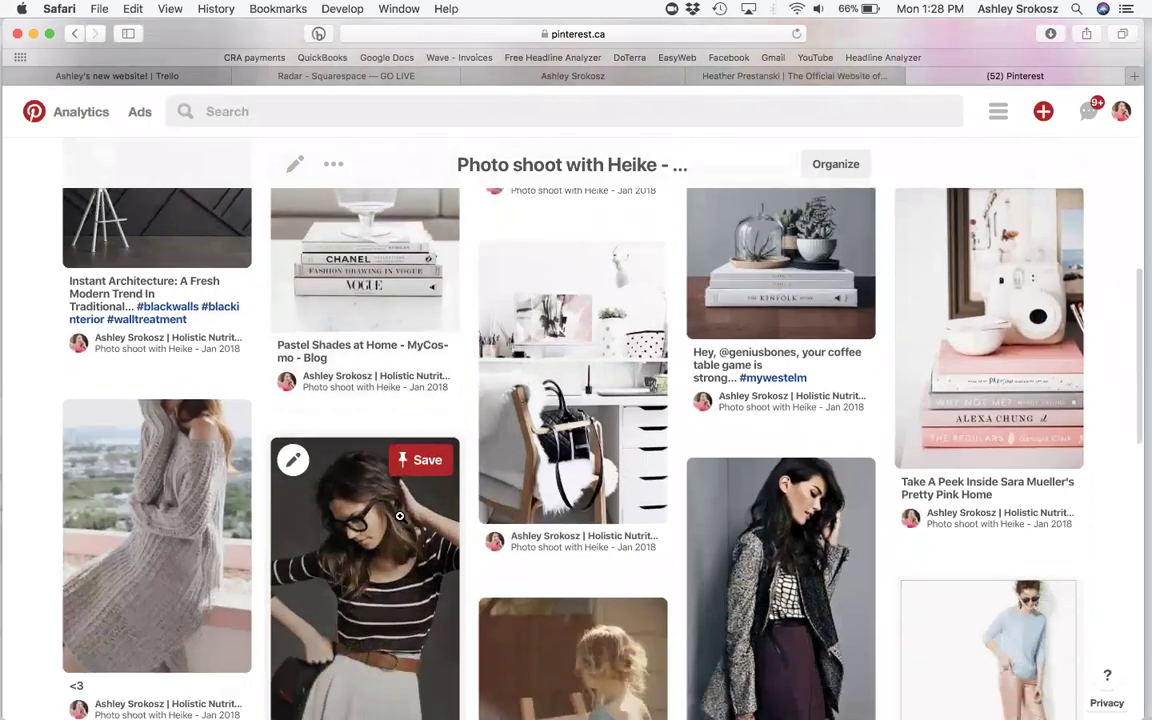
scroll(811, 347, "up", 2)
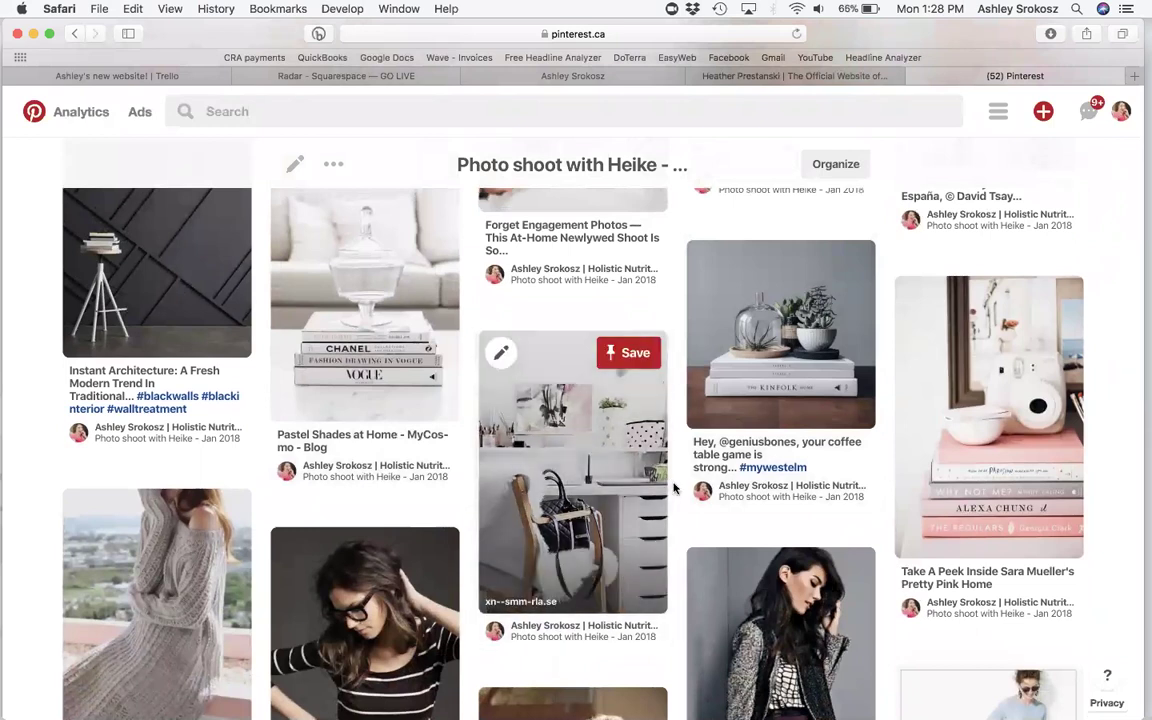
scroll(686, 541, "down", 1)
scroll(686, 541, "down", 10)
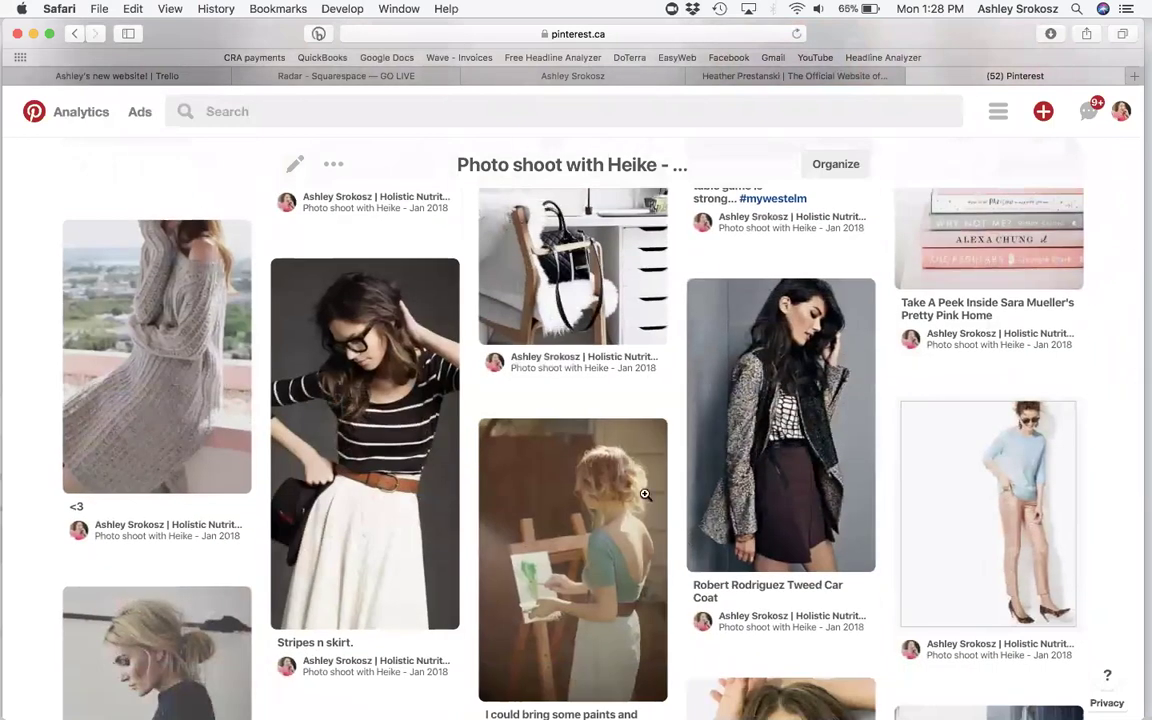
scroll(596, 530, "down", 6)
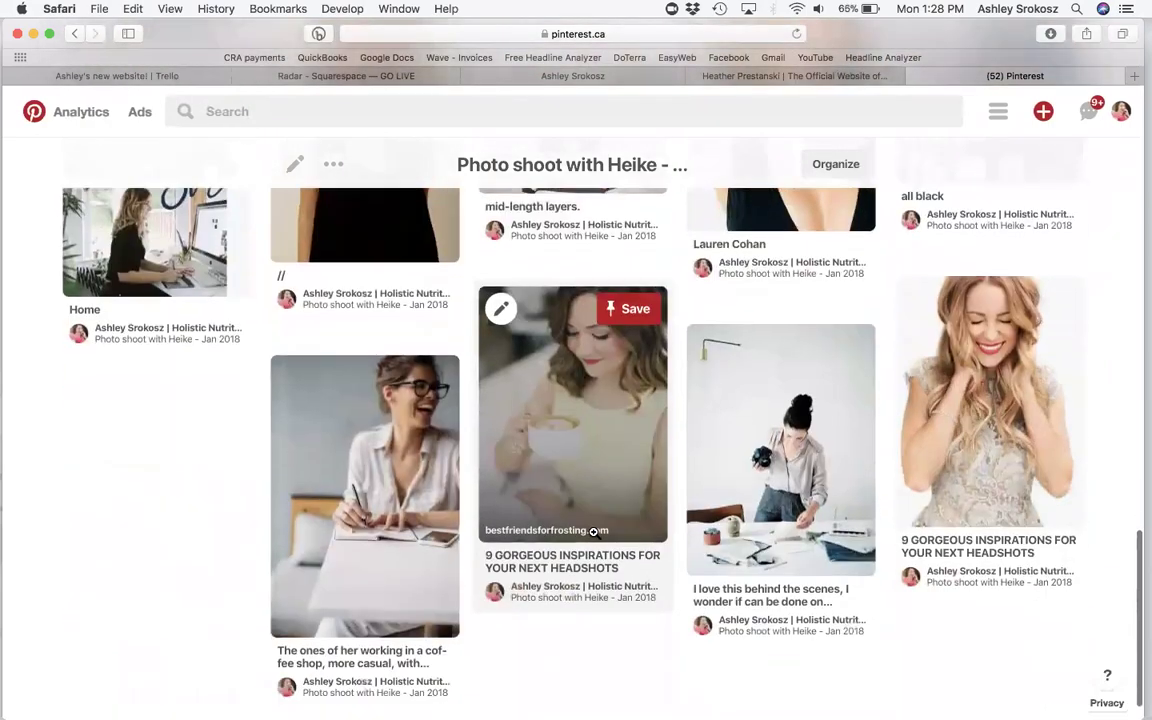
scroll(594, 533, "up", 10)
scroll(594, 533, "up", 5)
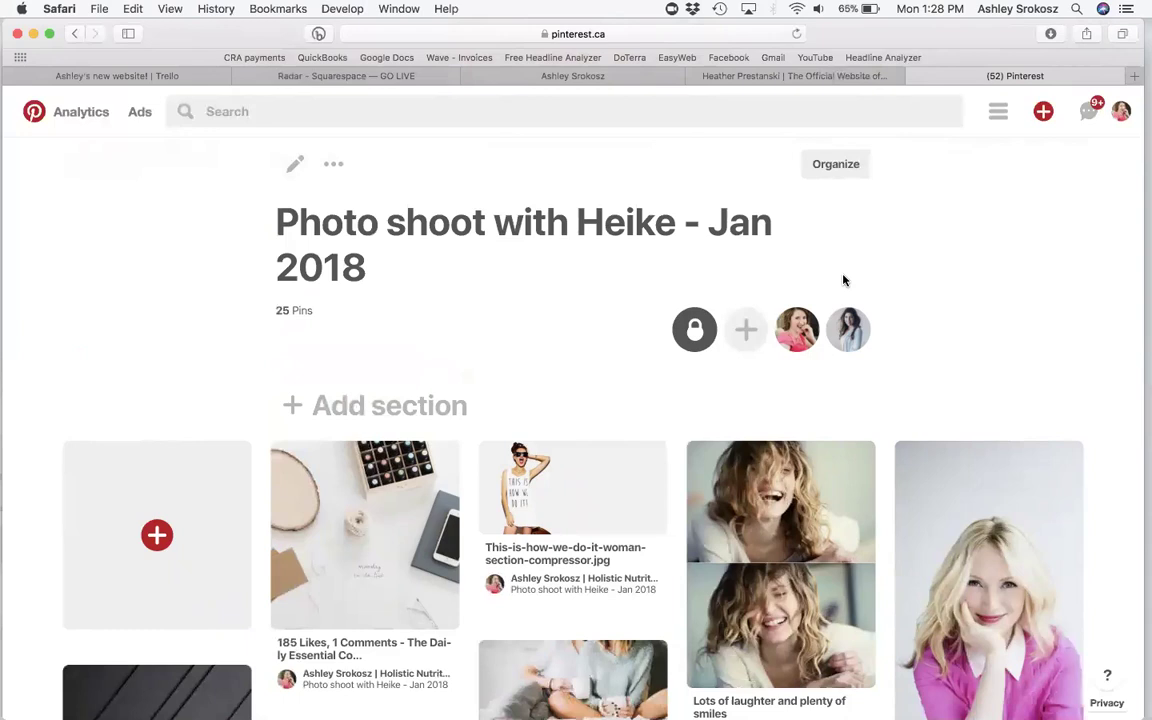
- Switch to the live website and examine the homepage photos from the "live a life of more" banner to the blog section
left_click(604, 77)
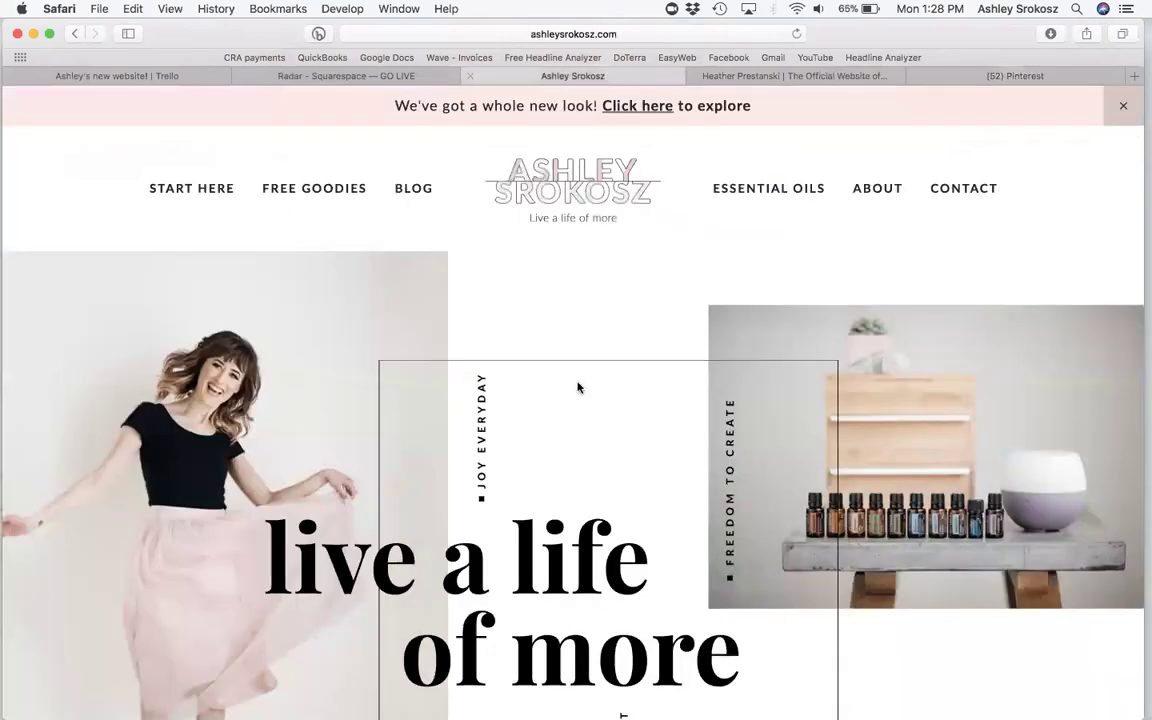
scroll(576, 430, "down", 5)
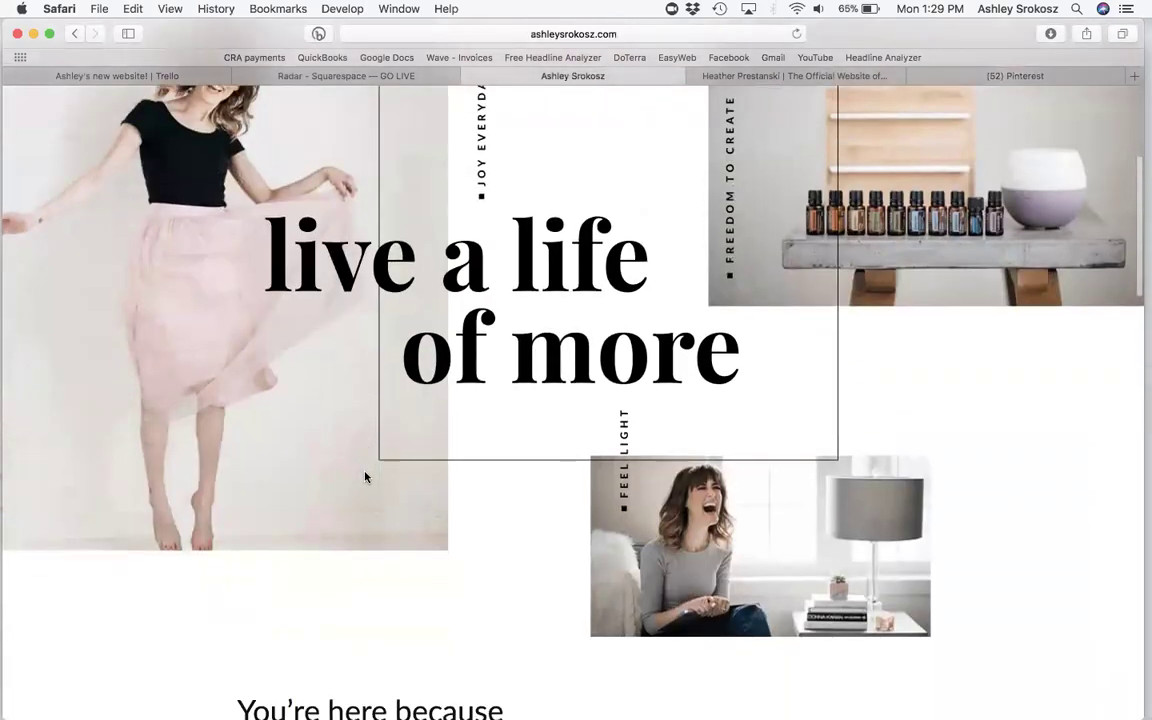
scroll(631, 528, "down", 20)
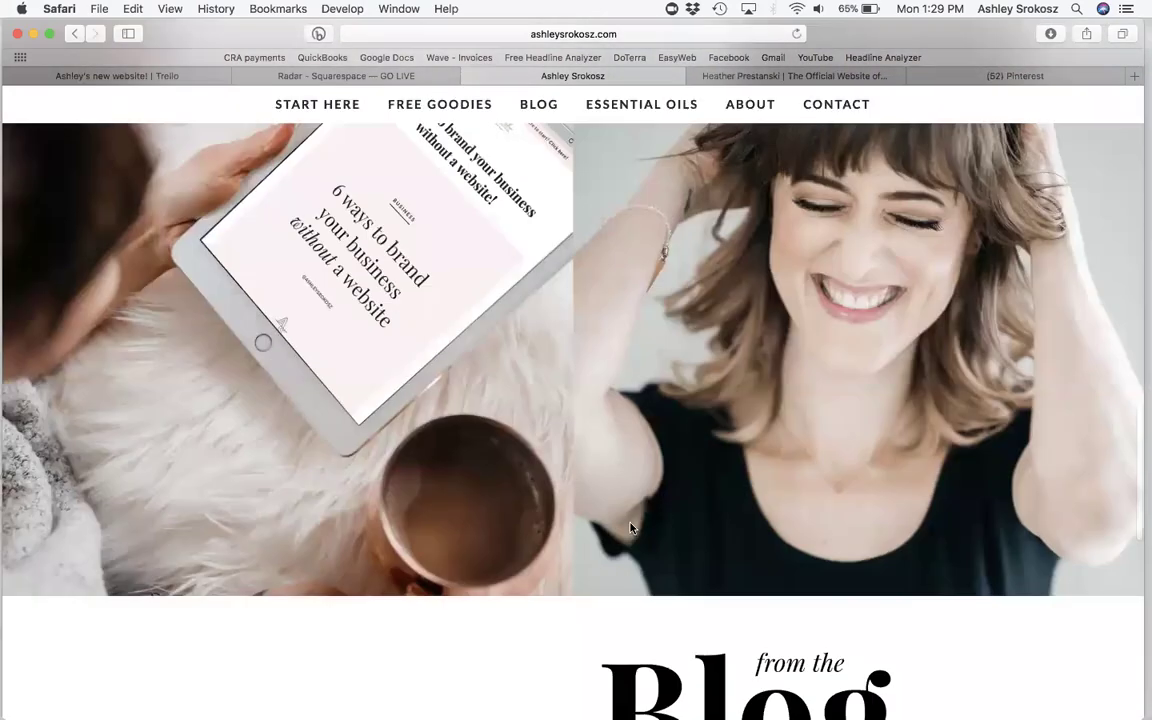
scroll(450, 664, "down", 6)
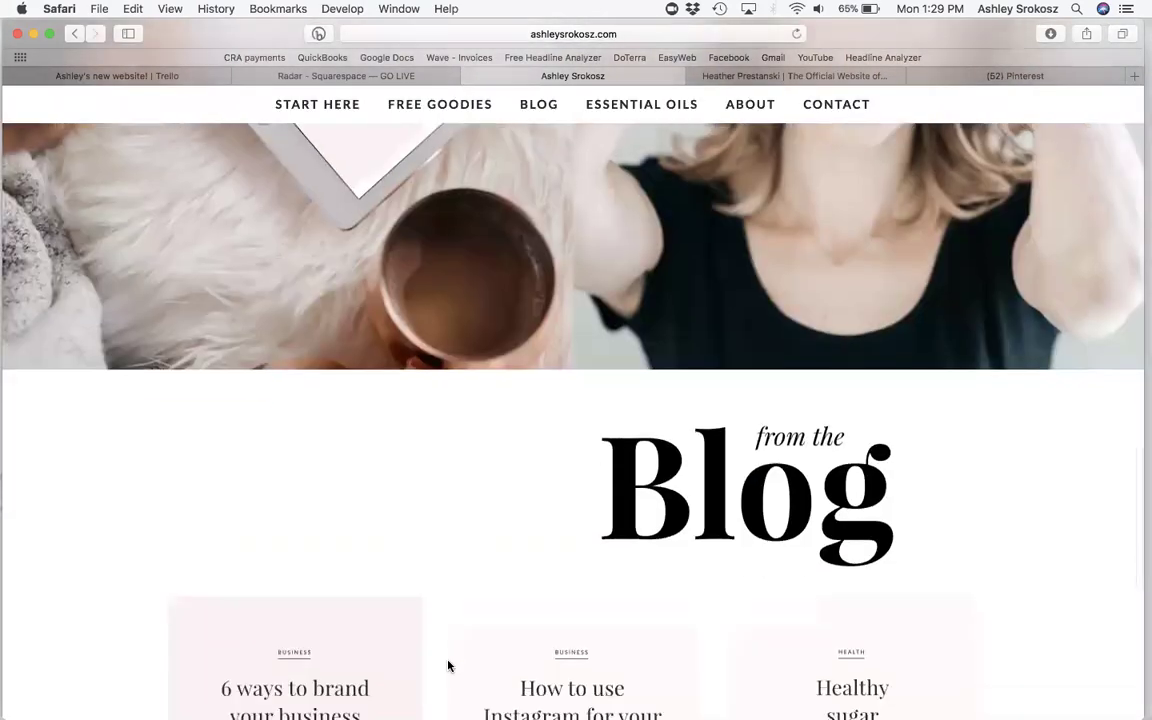
scroll(448, 666, "up", 7)
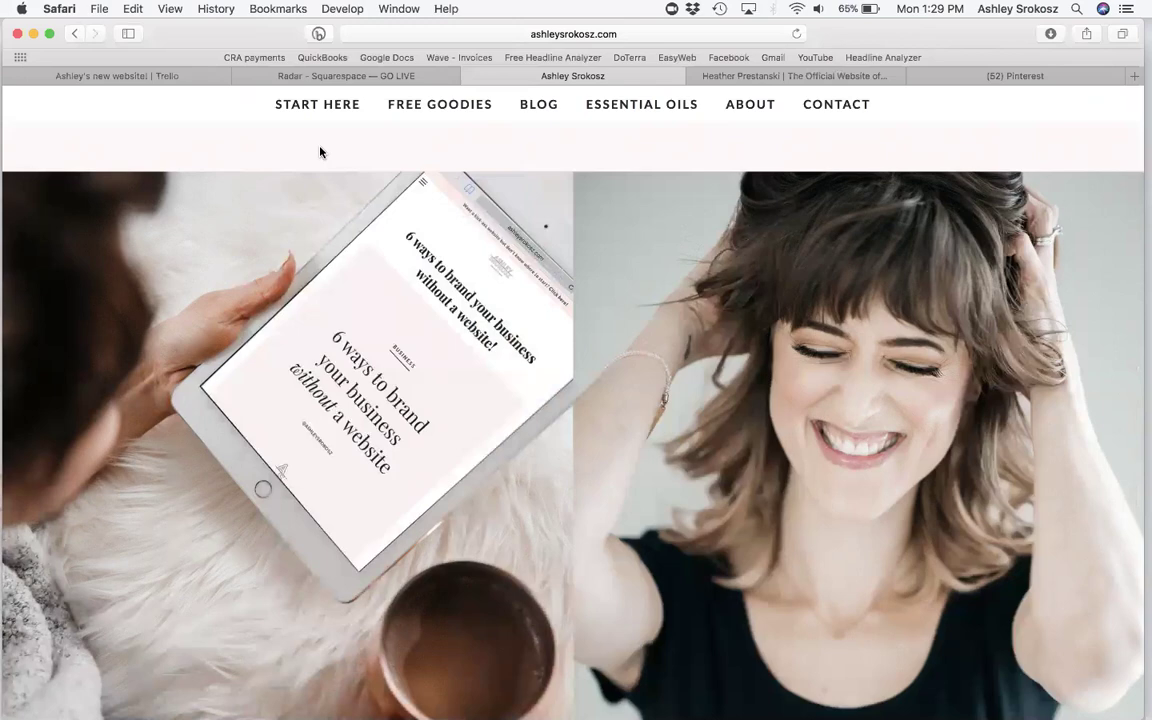
scroll(588, 152, "down", 10)
scroll(588, 152, "up", 10)
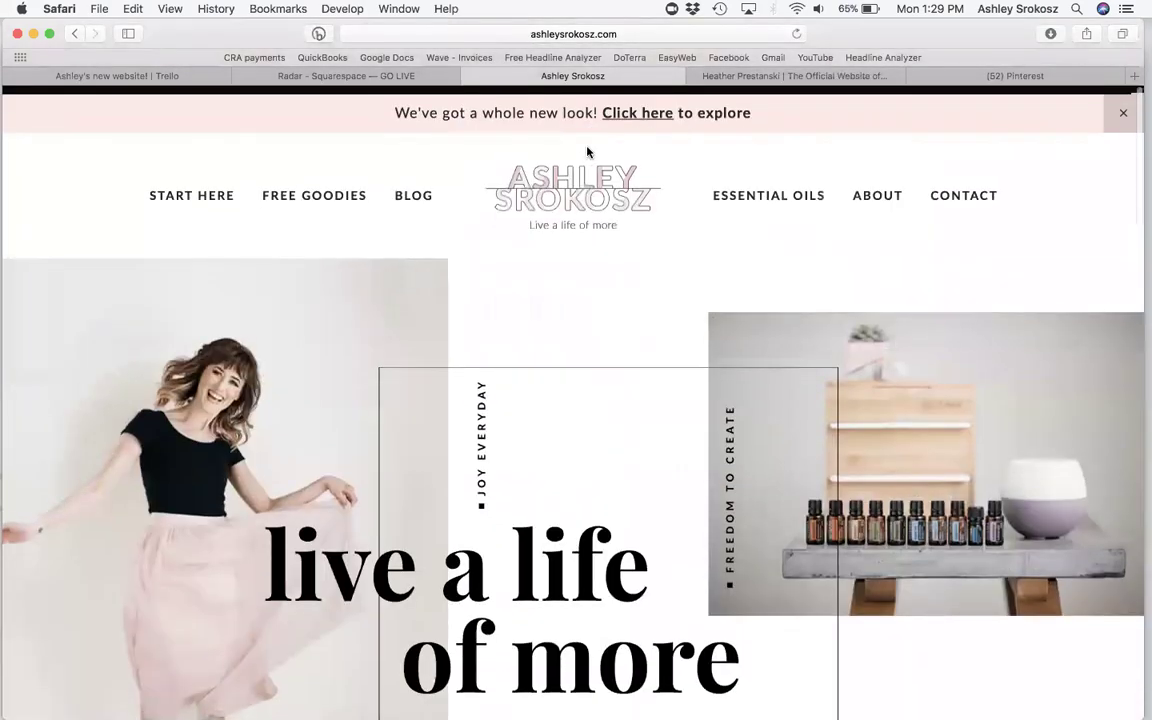
scroll(588, 152, "down", 2)
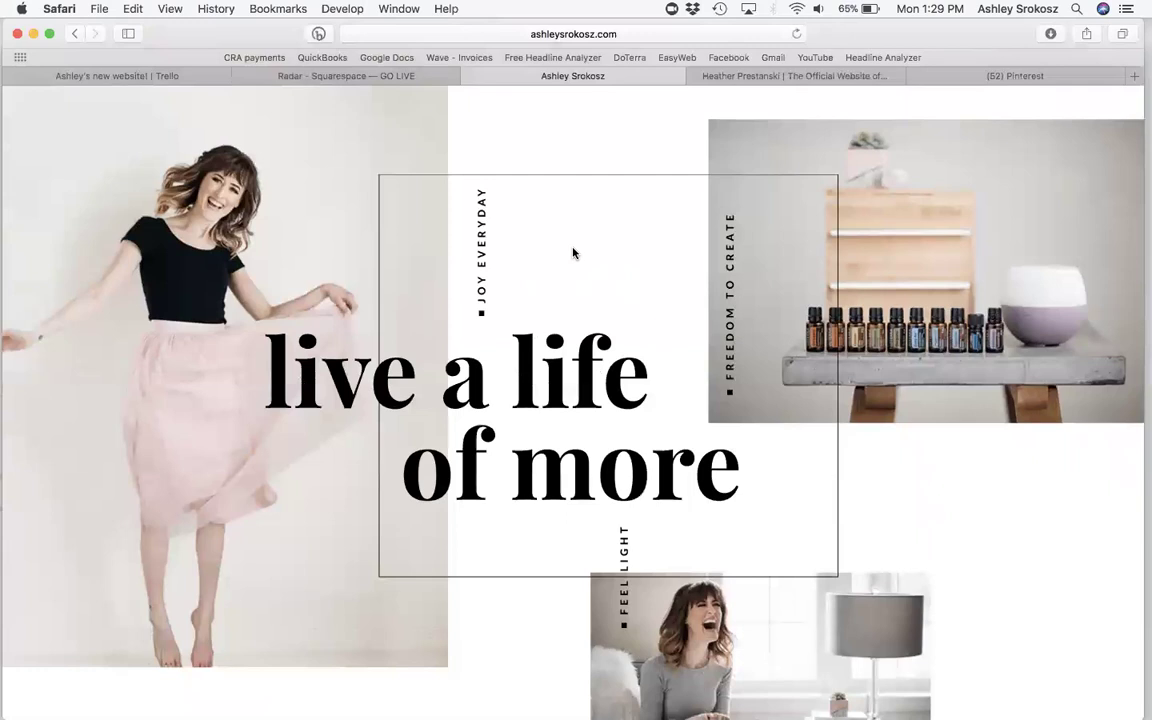
scroll(573, 253, "up", 2)
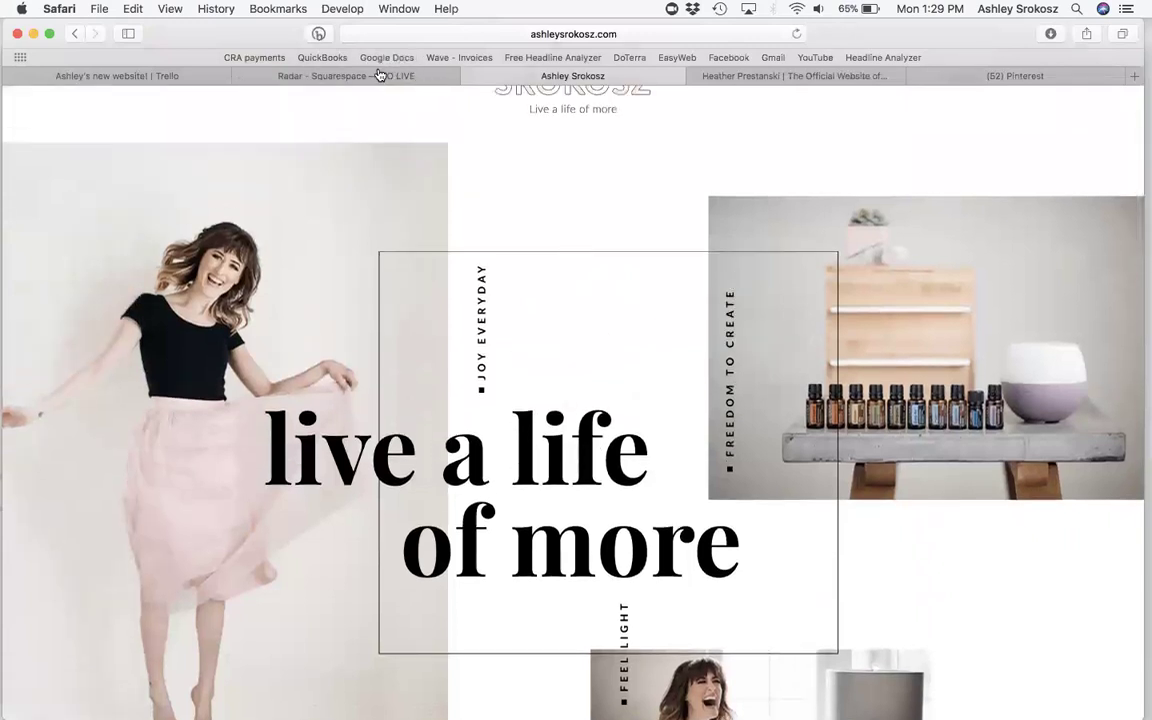
- Open the Radar Squarespace template's demo from its product page and look over its homepage layout down to the blog section
left_click(345, 72)
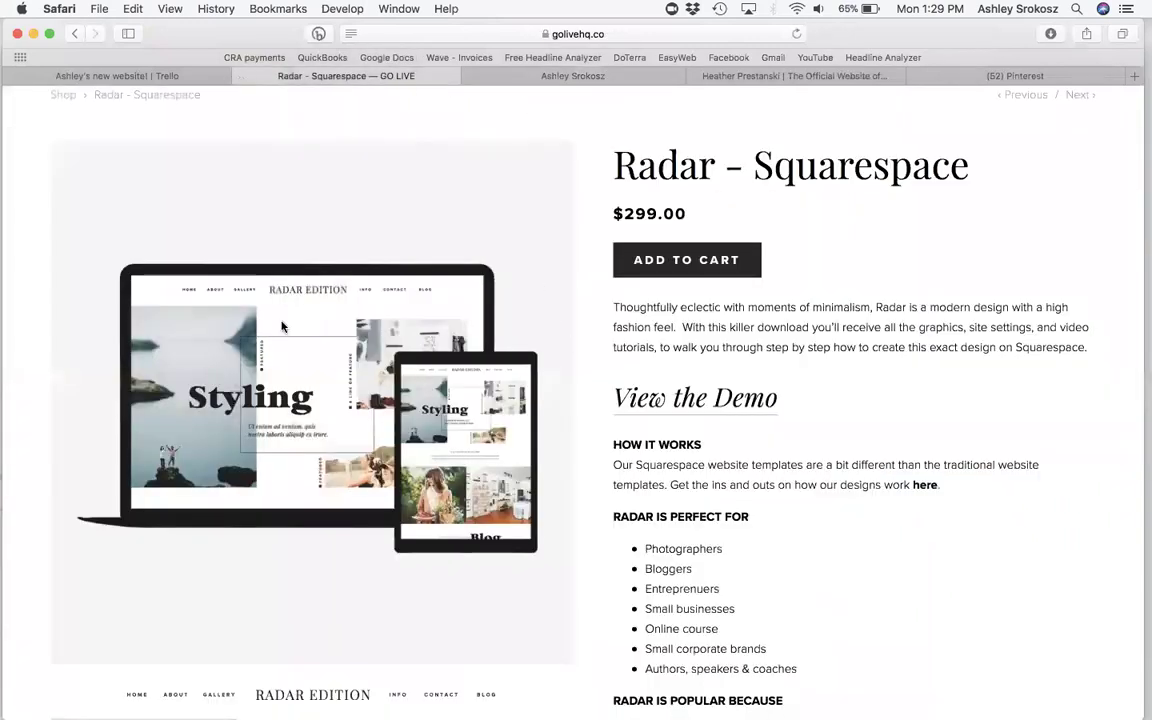
left_click(696, 398)
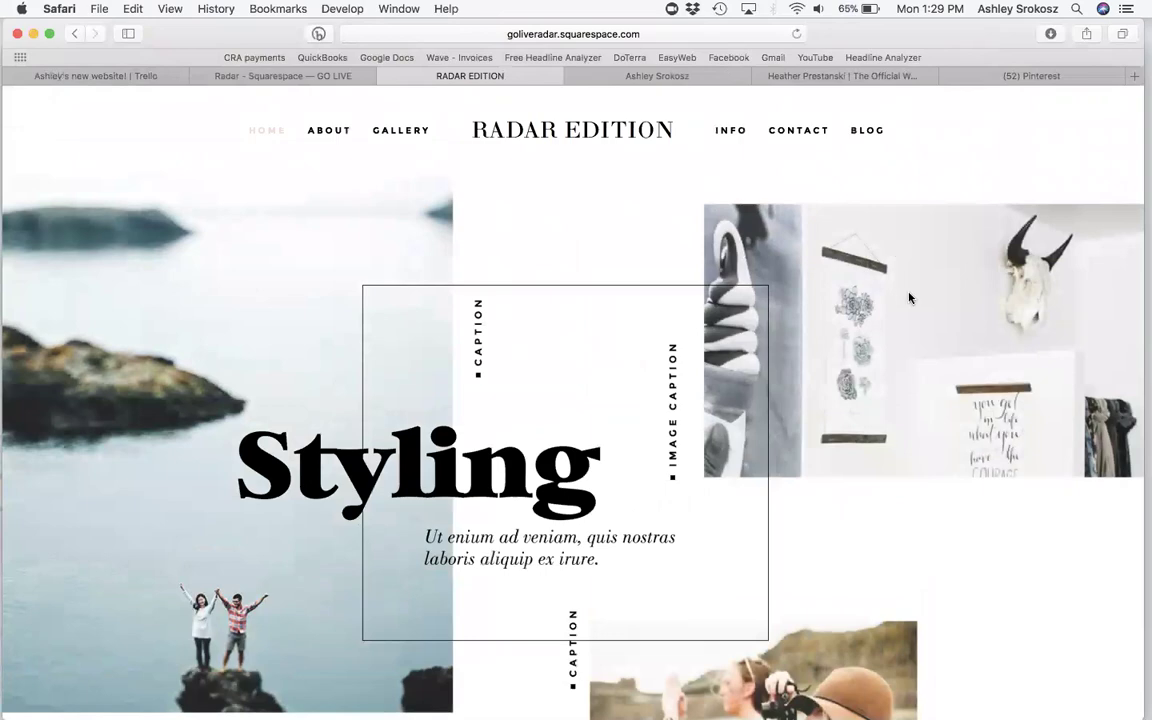
scroll(656, 442, "down", 10)
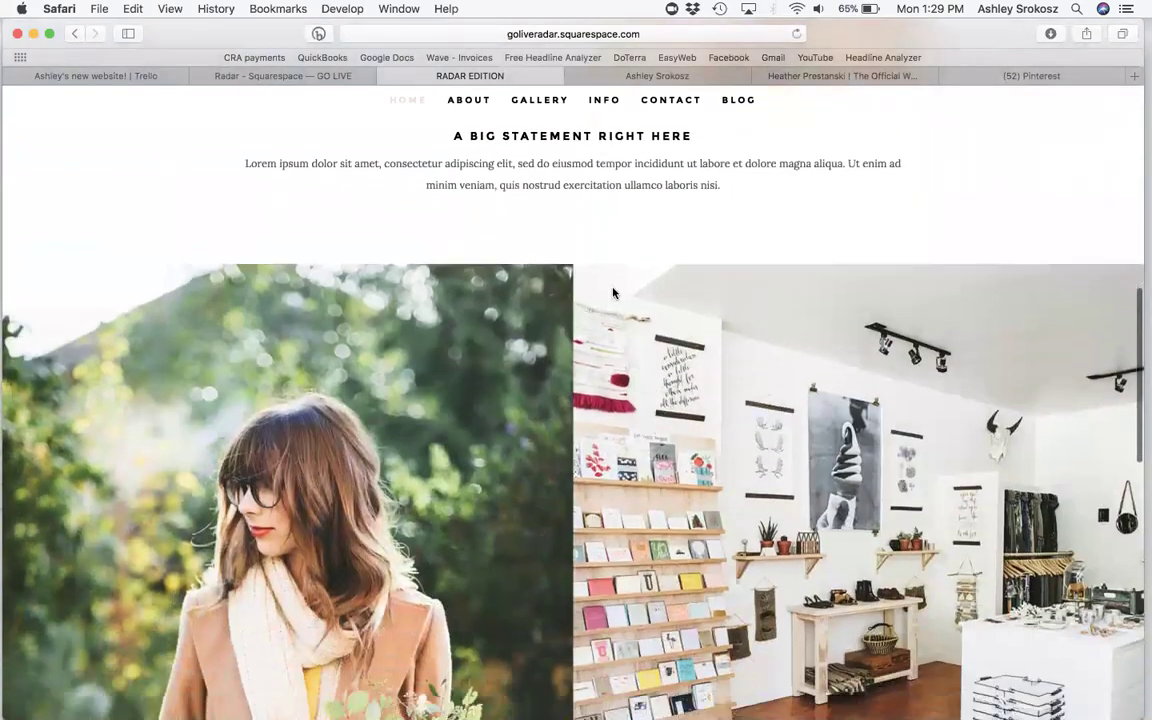
scroll(591, 503, "down", 8)
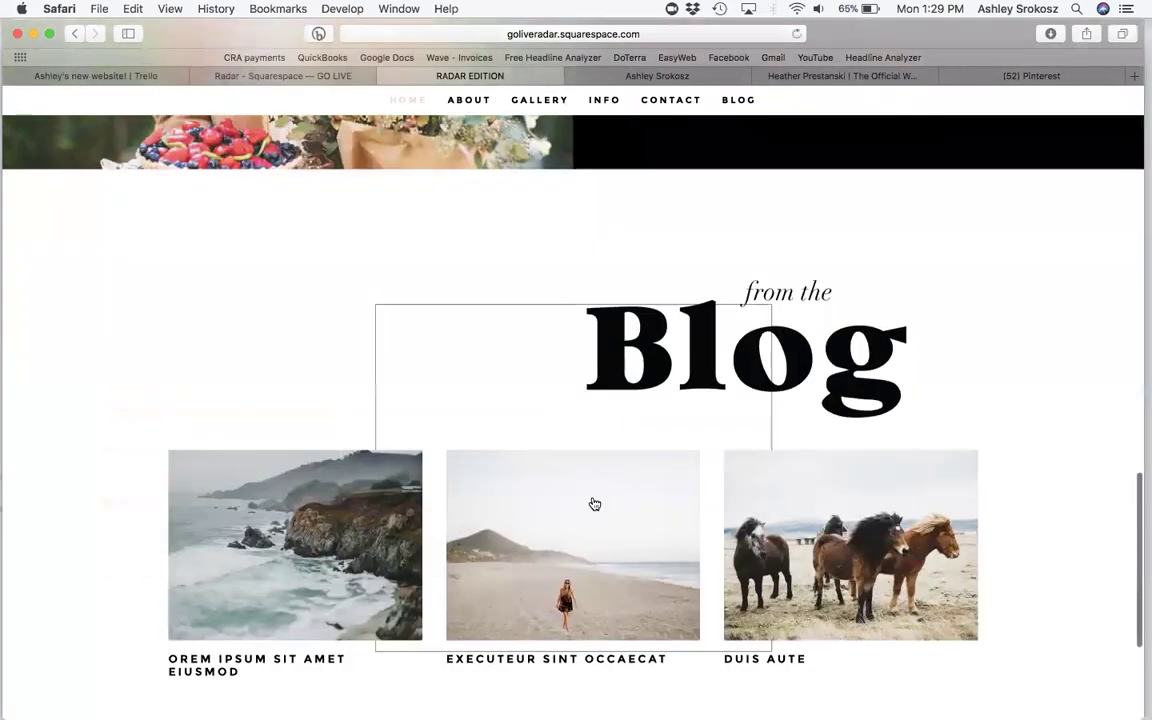
scroll(575, 497, "down", 3)
scroll(573, 496, "up", 6)
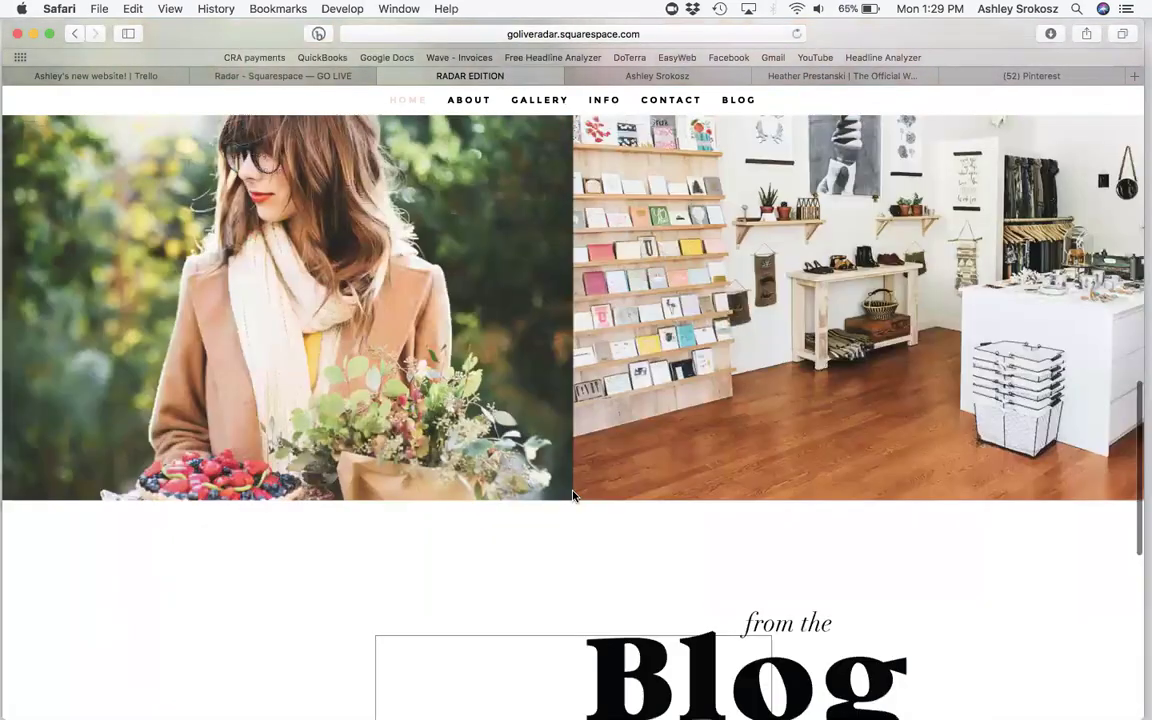
scroll(573, 496, "up", 15)
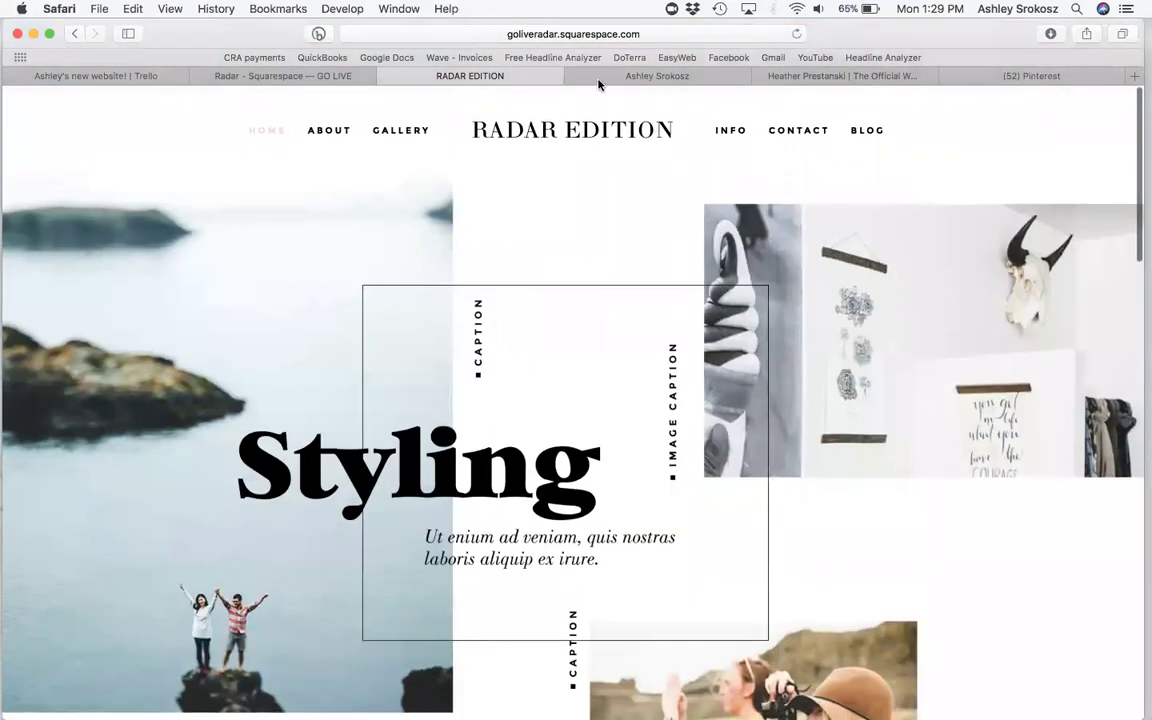
- Return to the live website and review the homepage header and "live a life of more" banner against the template demo
left_click(600, 77)
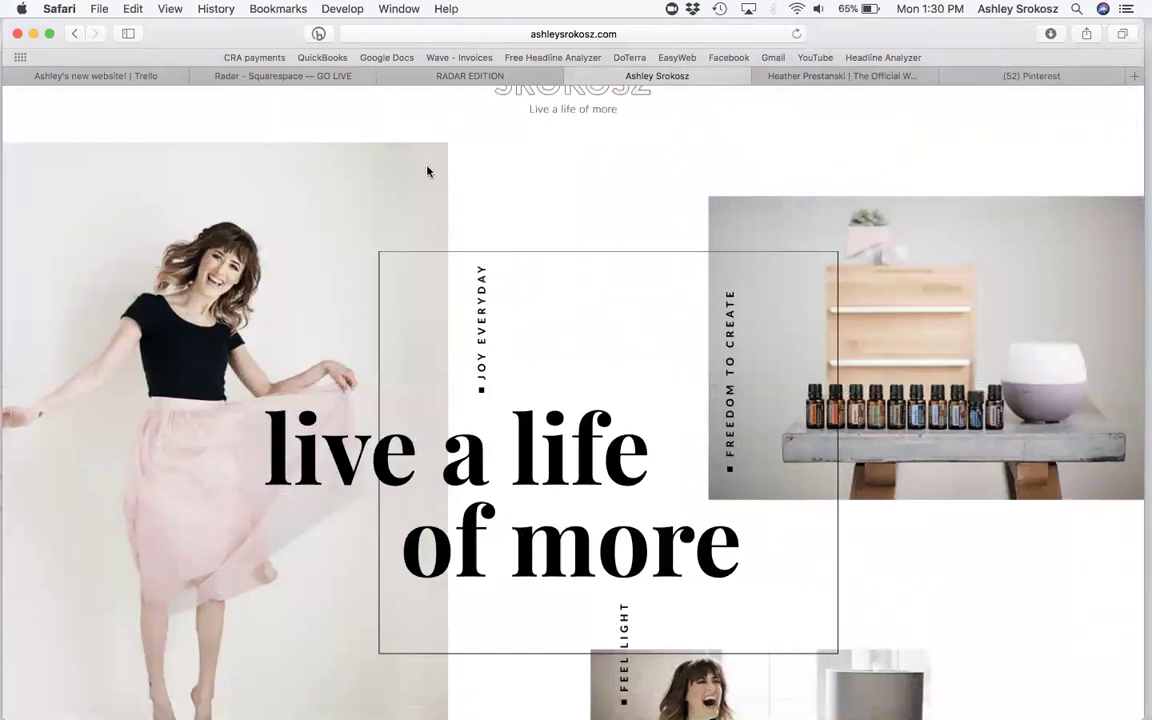
scroll(429, 172, "up", 2)
mouse_move(427, 174)
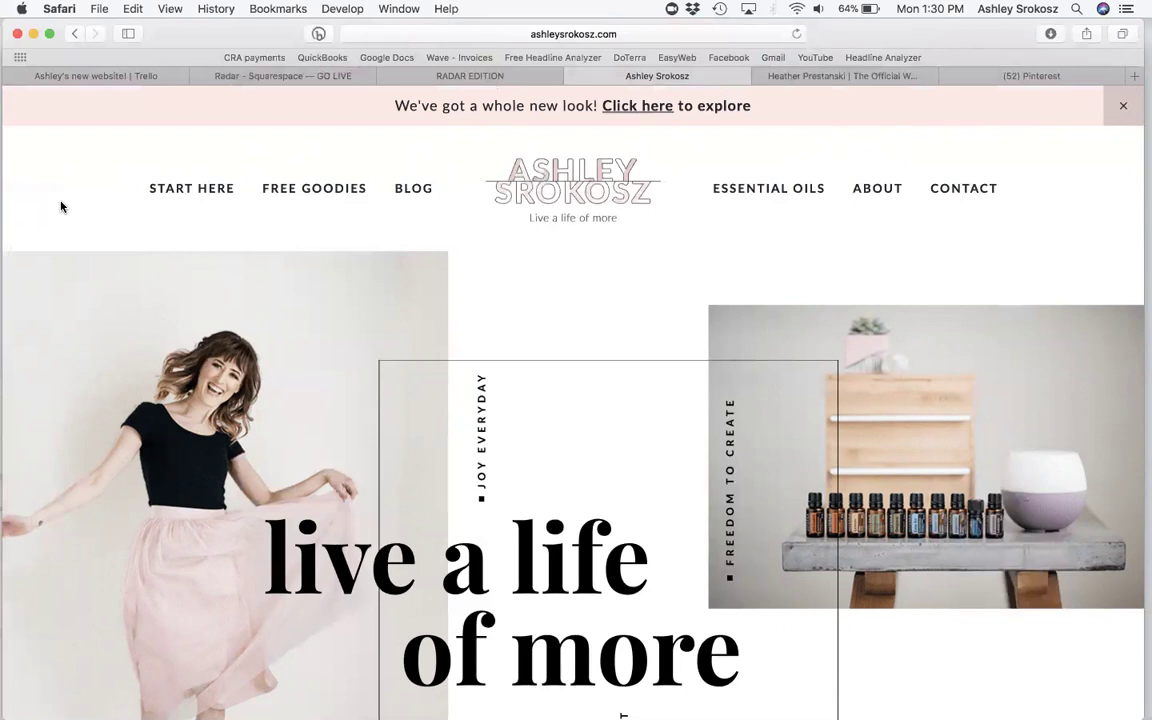
scroll(57, 370, "down", 5)
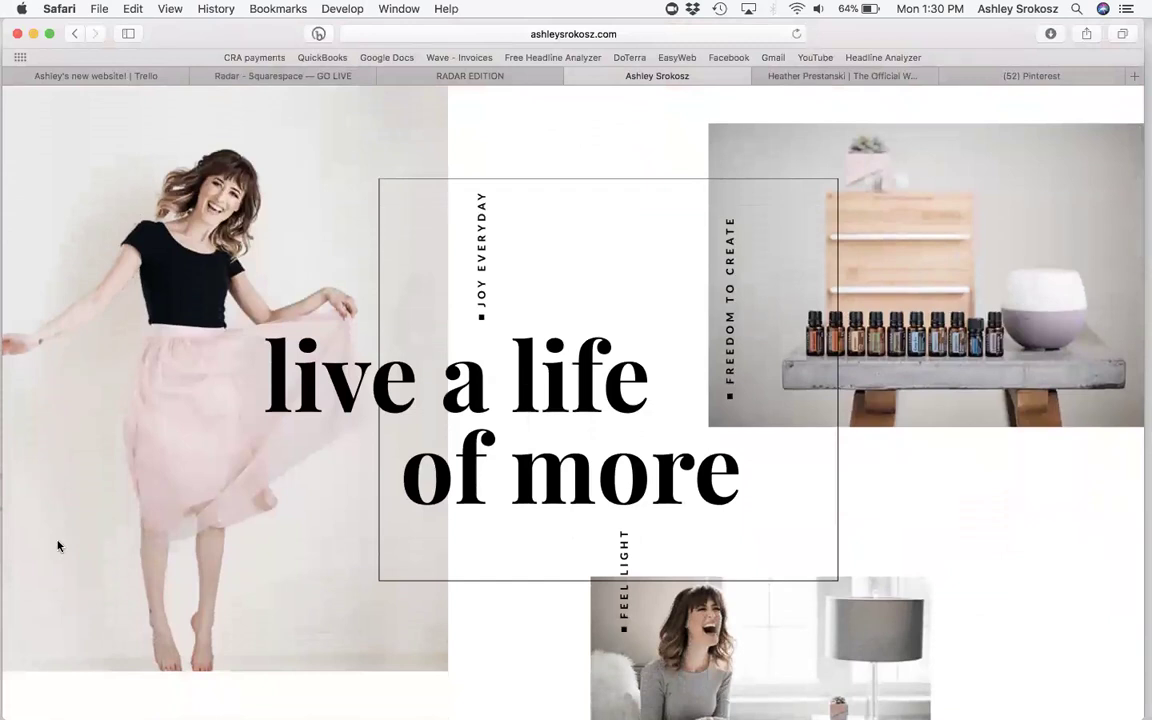
scroll(57, 546, "down", 1)
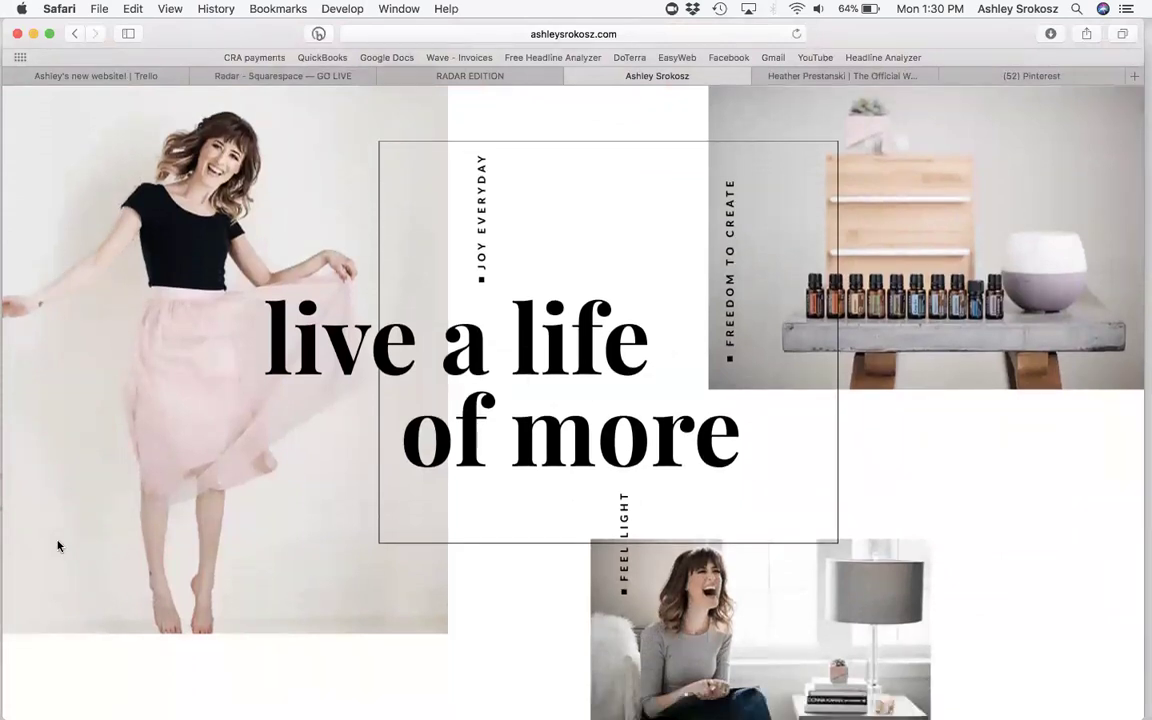
scroll(57, 546, "up", 4)
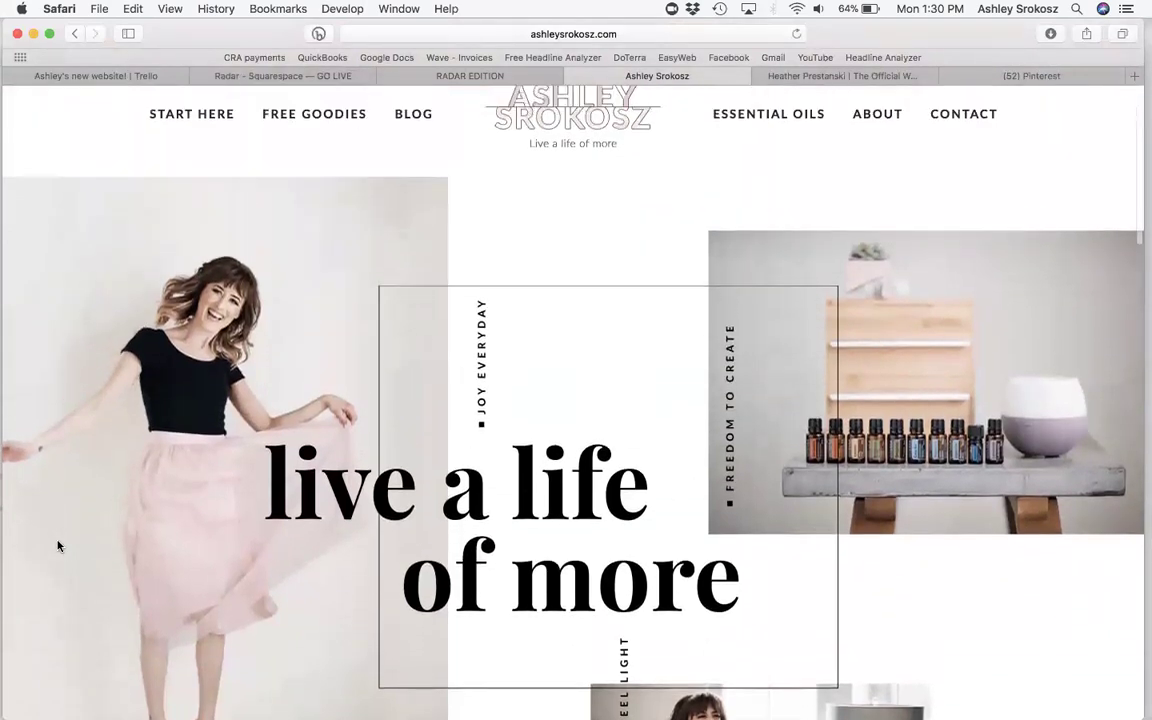
scroll(57, 546, "up", 2)
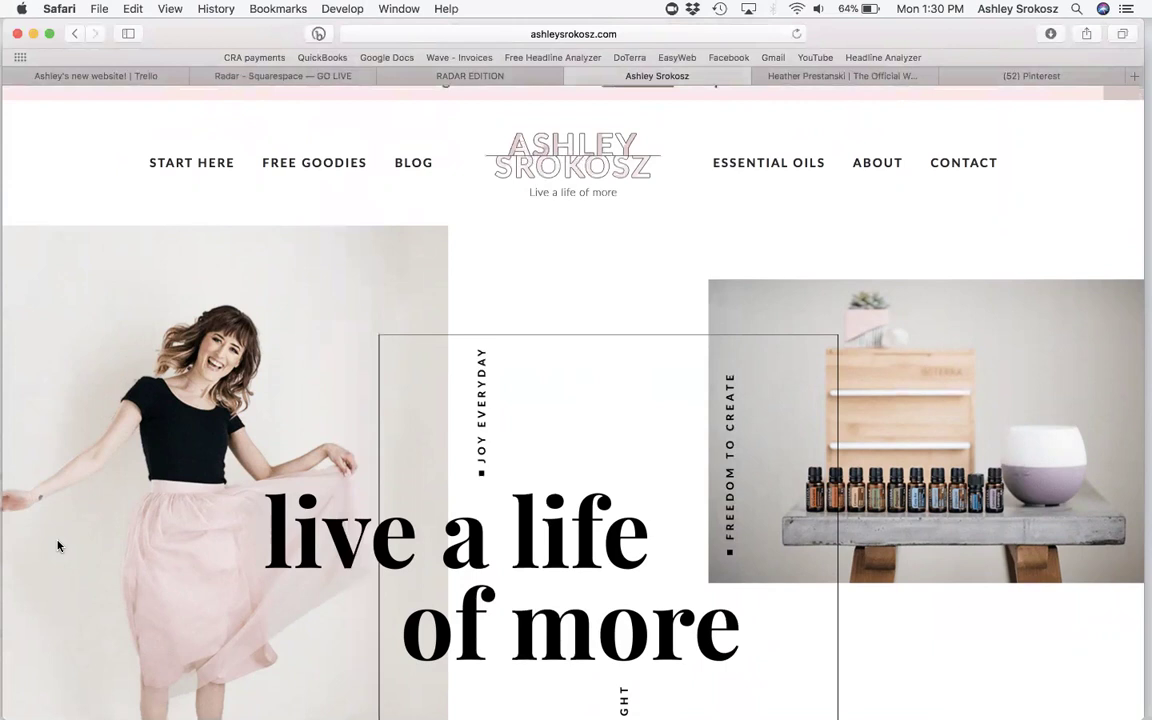
- Open the Essential Oil Basics page and preview the sign-up form for its "31 easy ways to use essential oils everyday" checklist
scroll(320, 540, "up", 1)
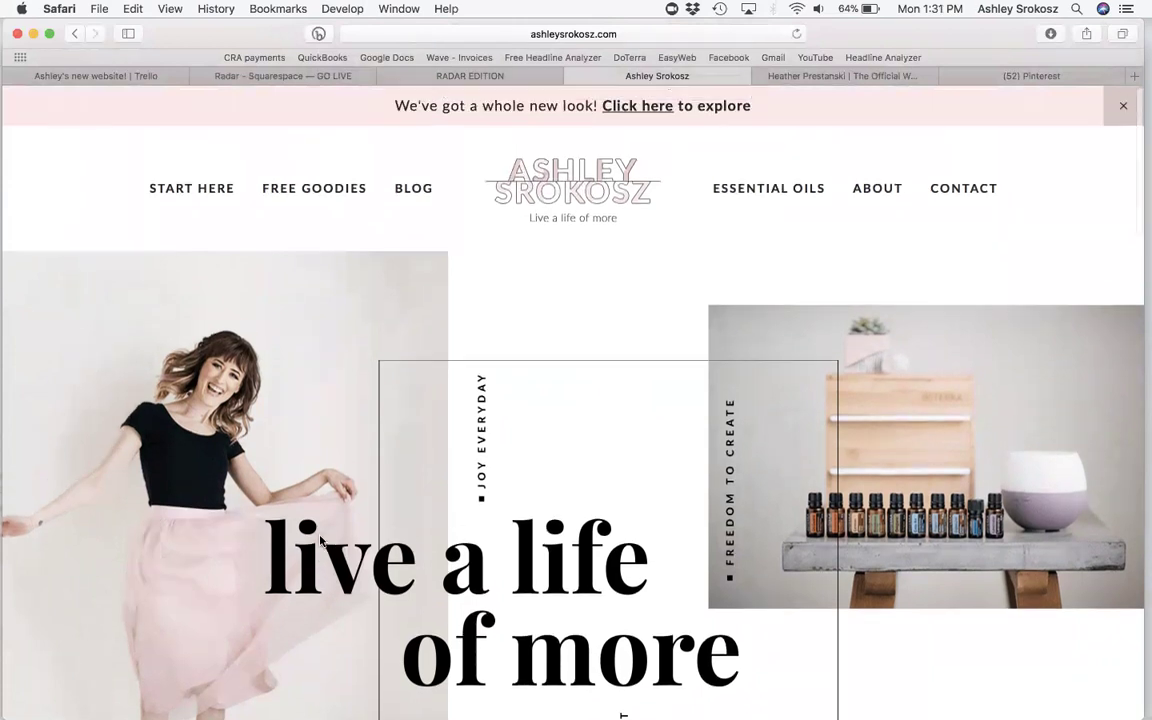
mouse_move(177, 192)
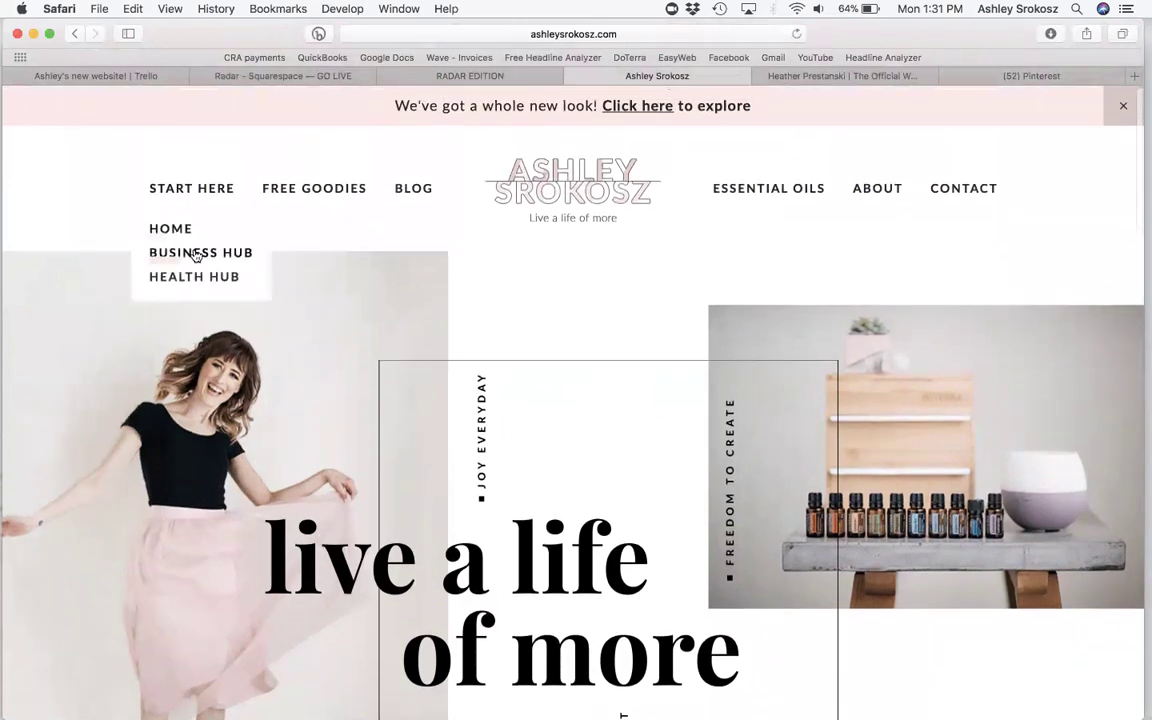
mouse_move(305, 190)
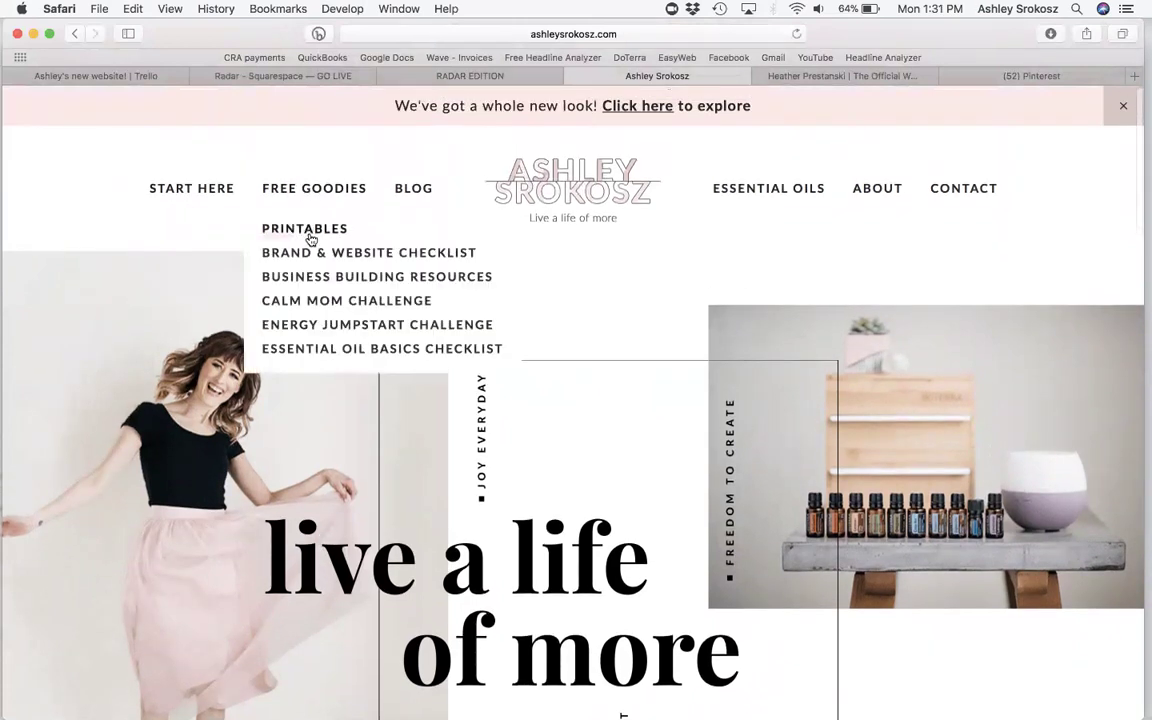
mouse_move(753, 192)
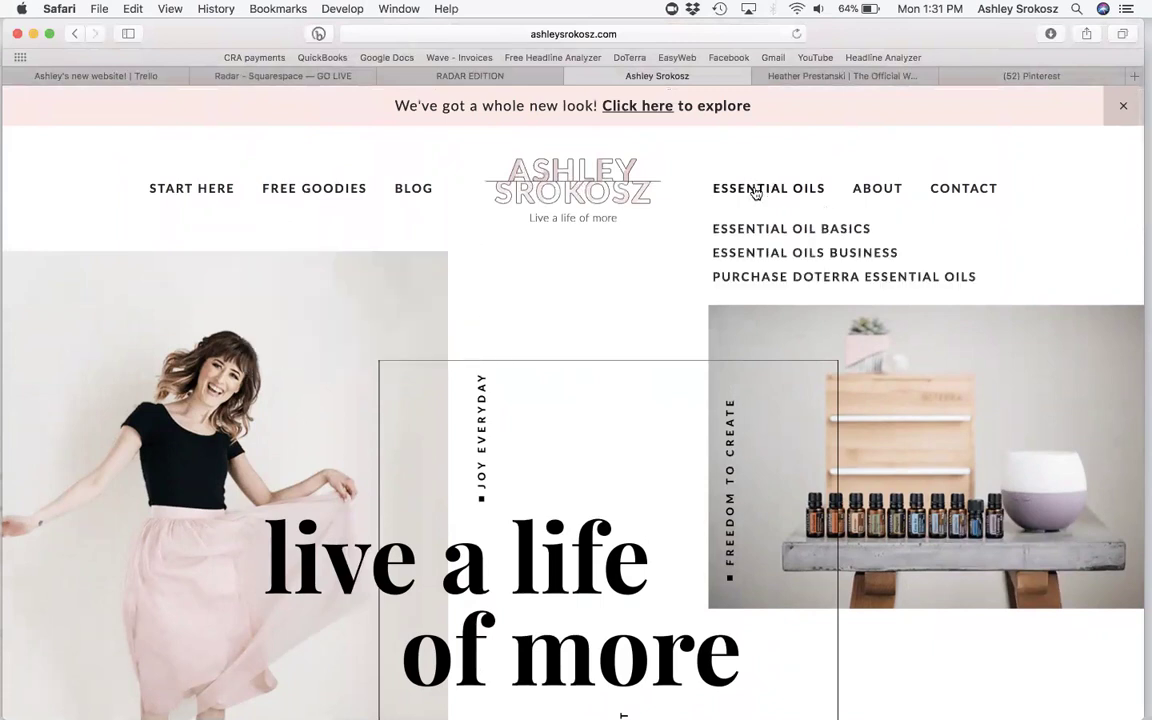
left_click(754, 232)
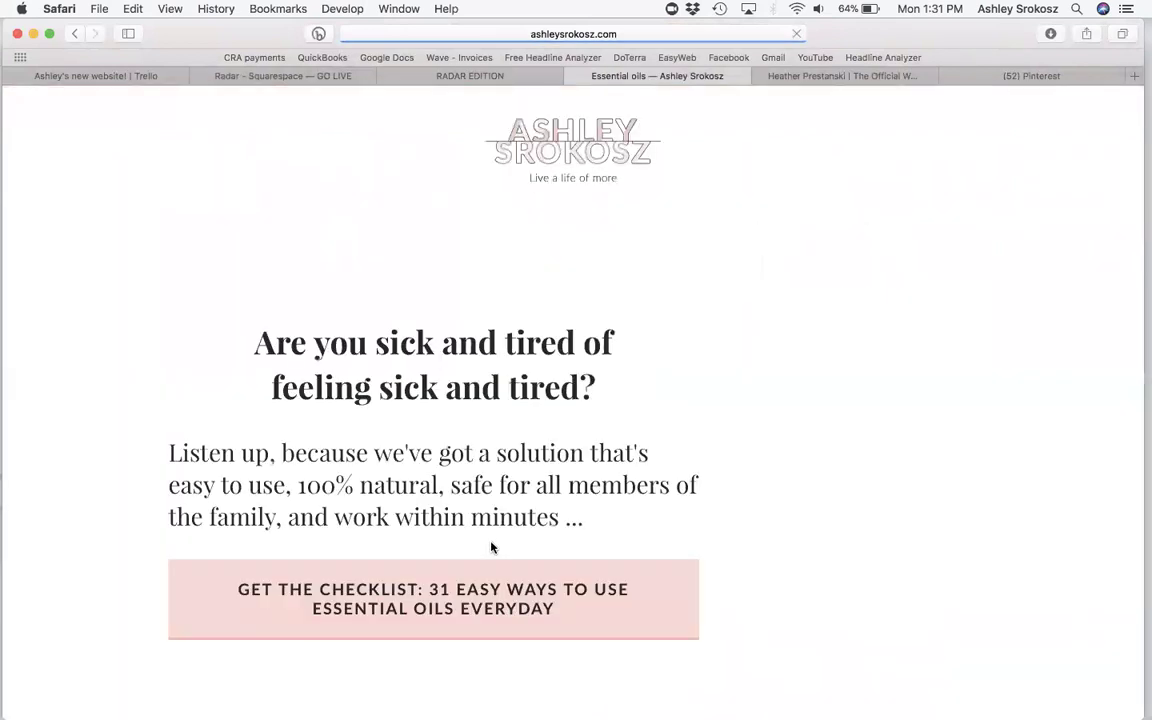
scroll(491, 547, "down", 4)
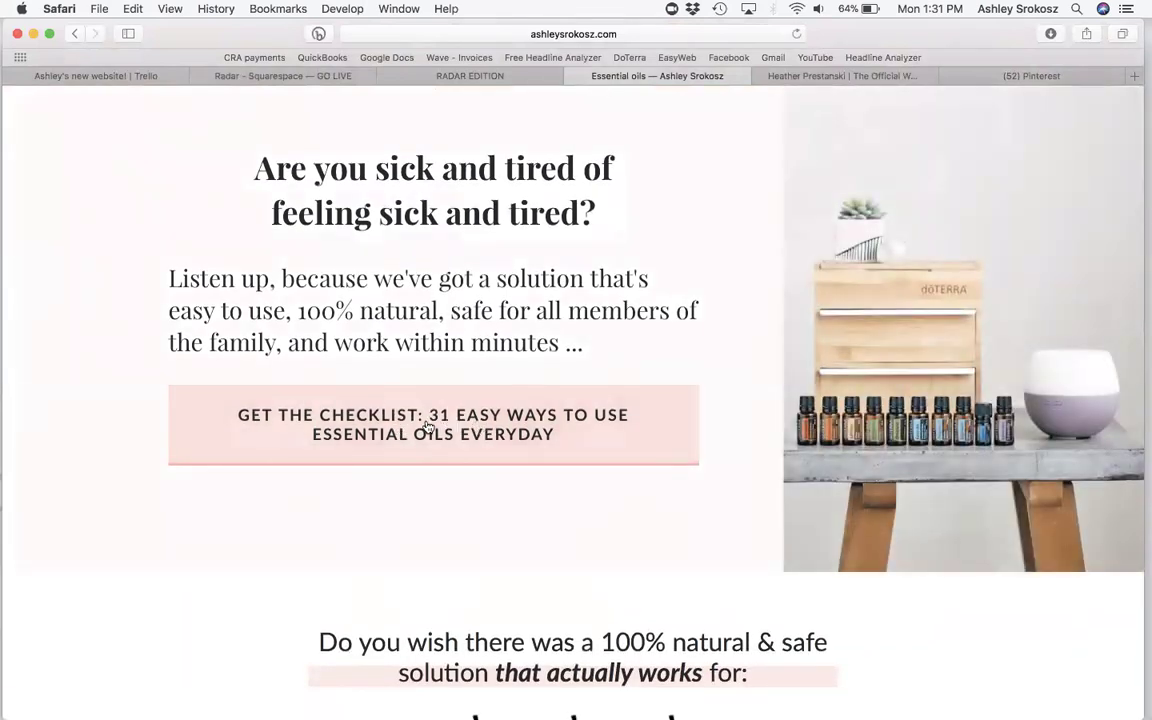
left_click(396, 436)
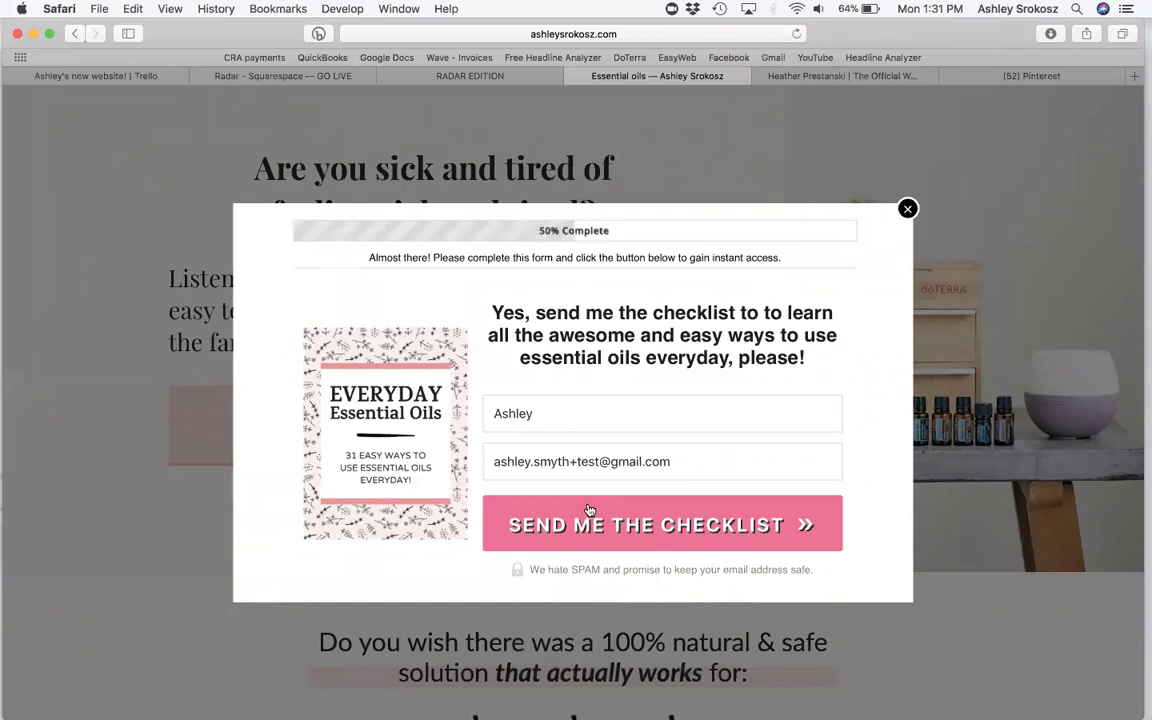
left_click(907, 209)
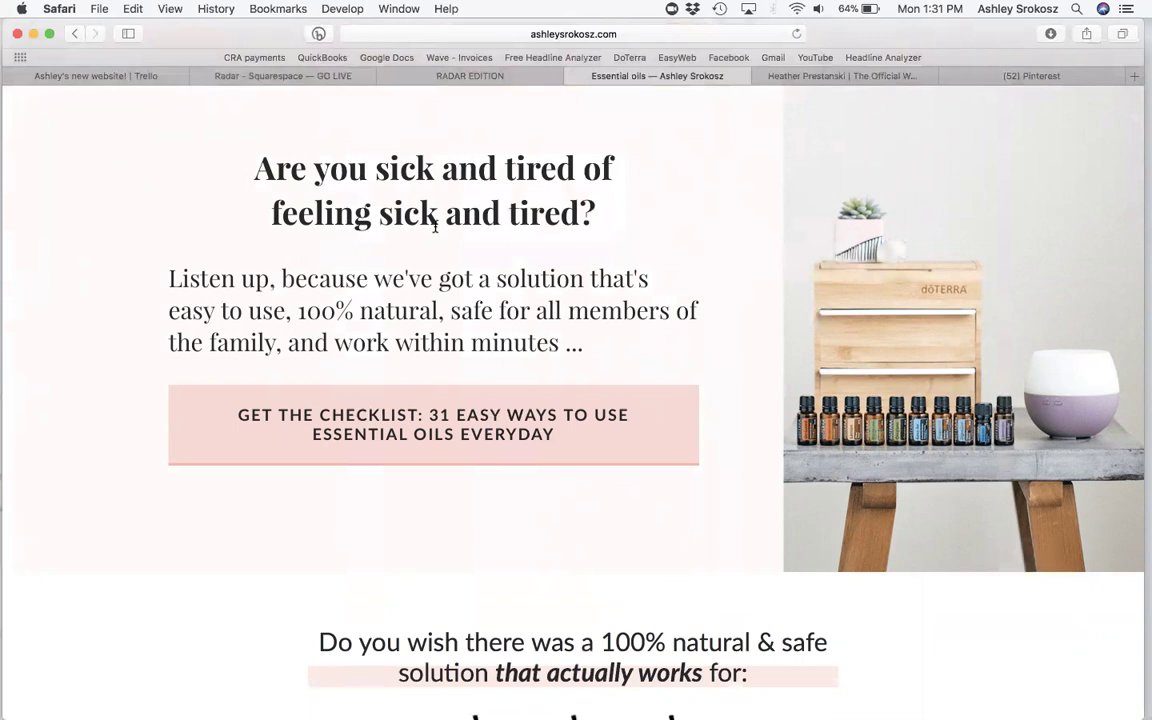
- Open the Printables page from the site's Free Goodies section
scroll(85, 387, "up", 1)
scroll(85, 387, "up", 3)
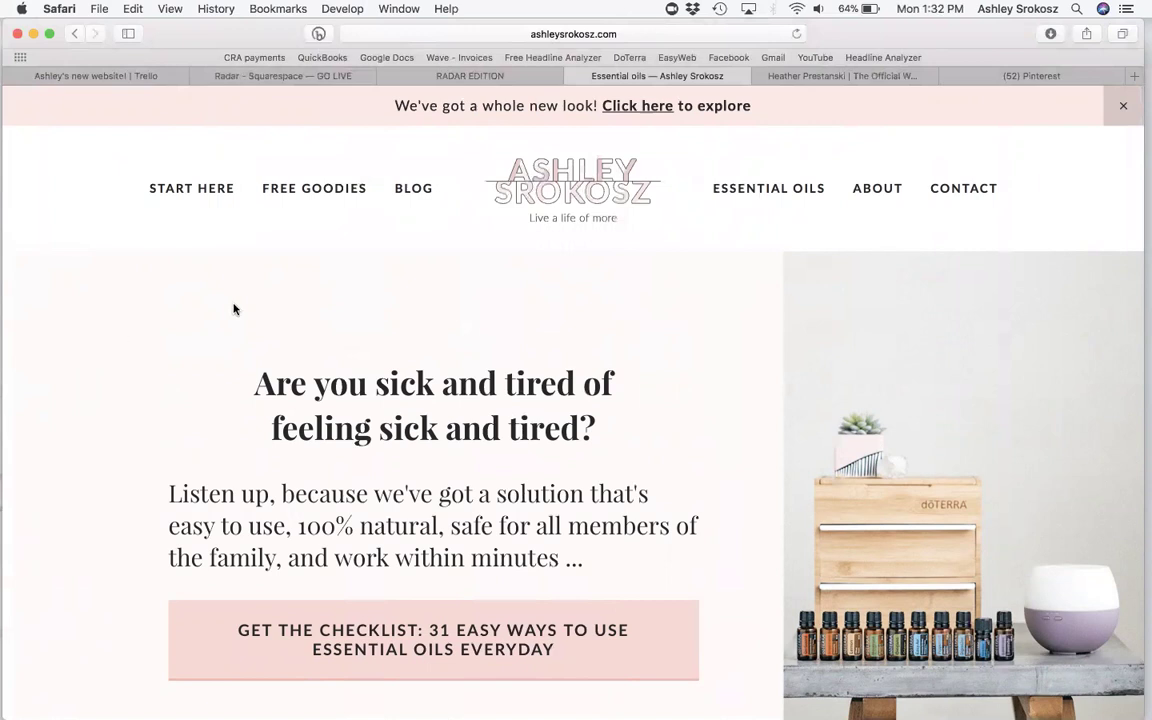
mouse_move(300, 192)
left_click(305, 228)
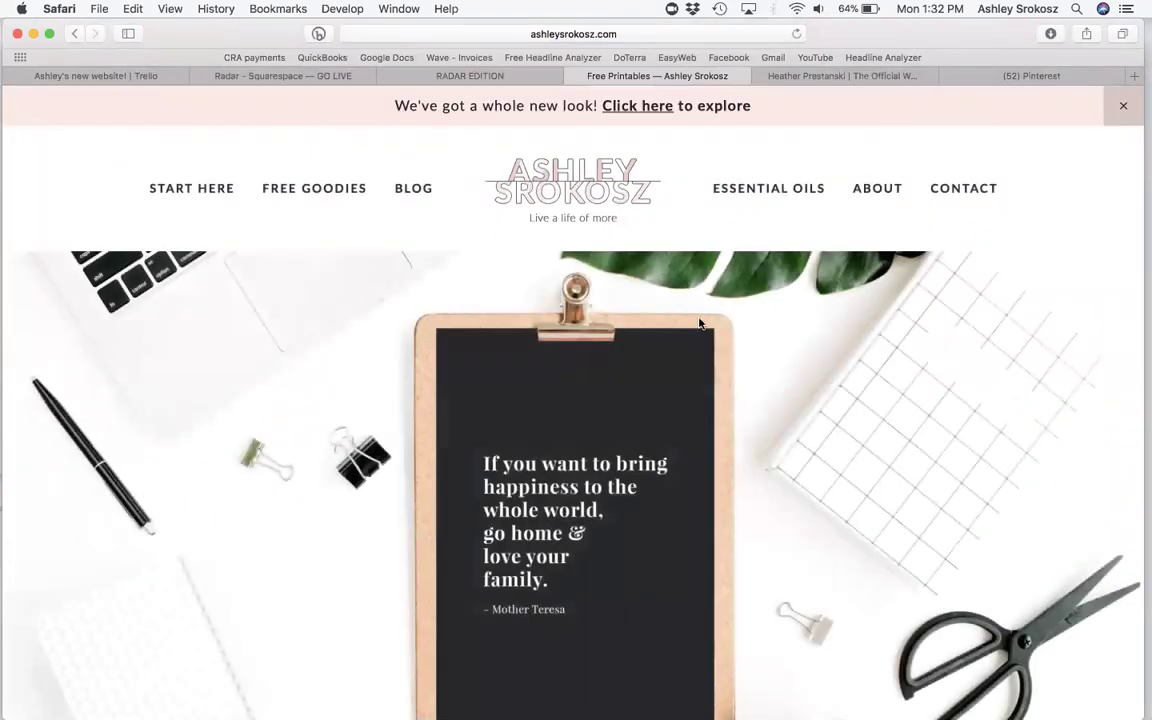
- Minimize the browser window to show the "Allons-y" desktop wallpaper and restore the Free Printables page
left_click(33, 34)
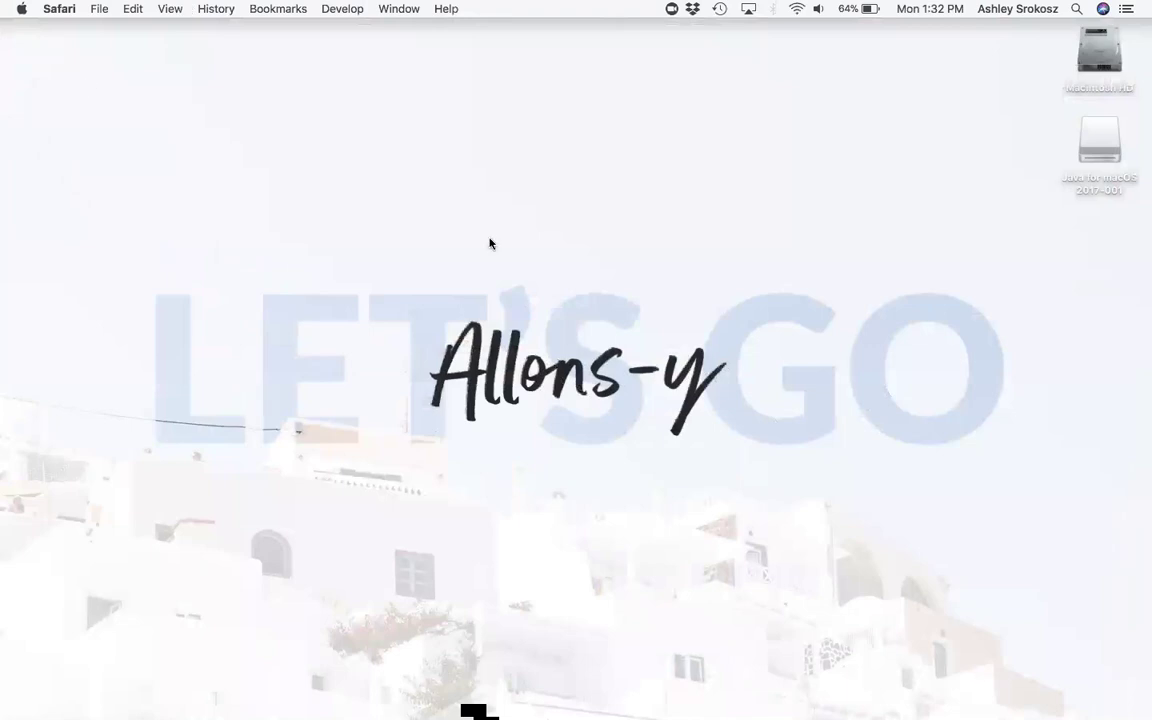
mouse_move(1100, 705)
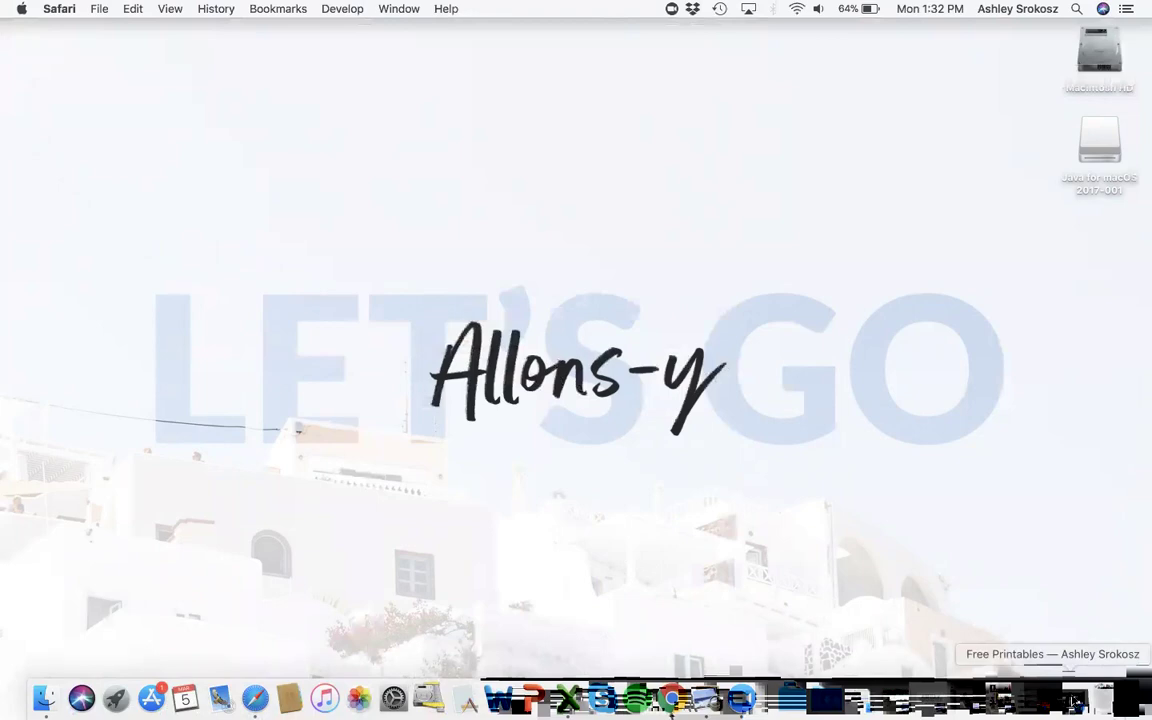
left_click(1072, 700)
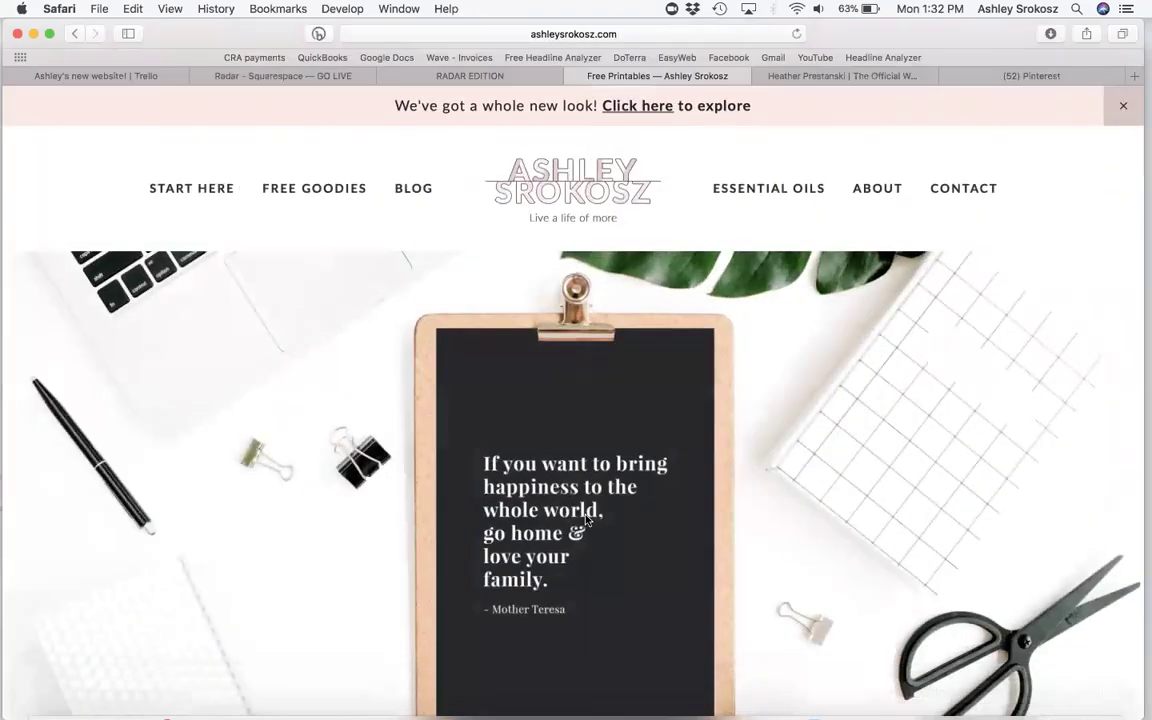
- Open the "Next stop: online domination" printable from the gallery and look over its desktop, phone and social media versions
scroll(336, 530, "down", 10)
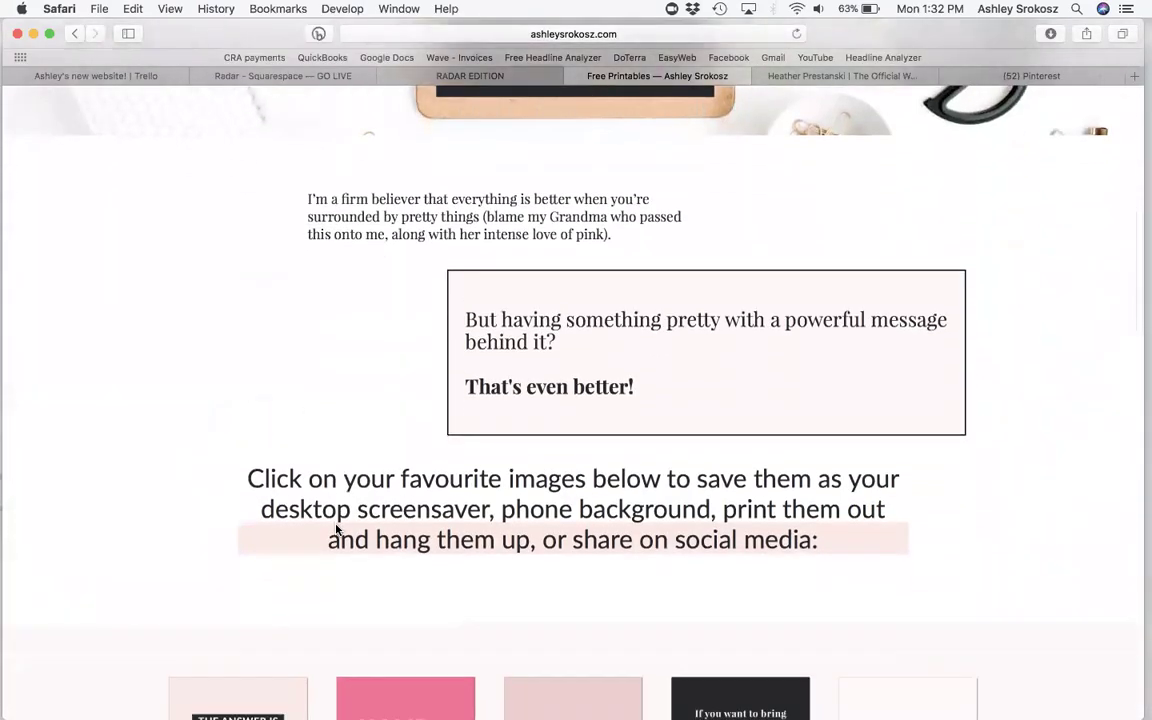
scroll(336, 530, "down", 6)
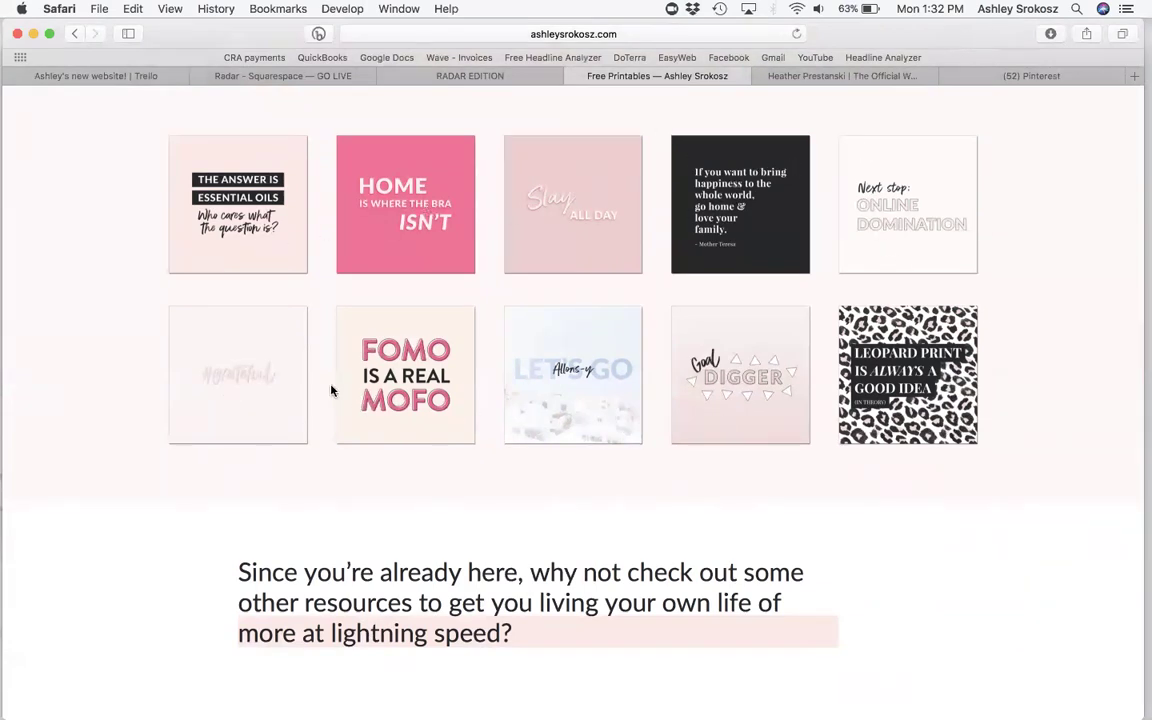
left_click(902, 231)
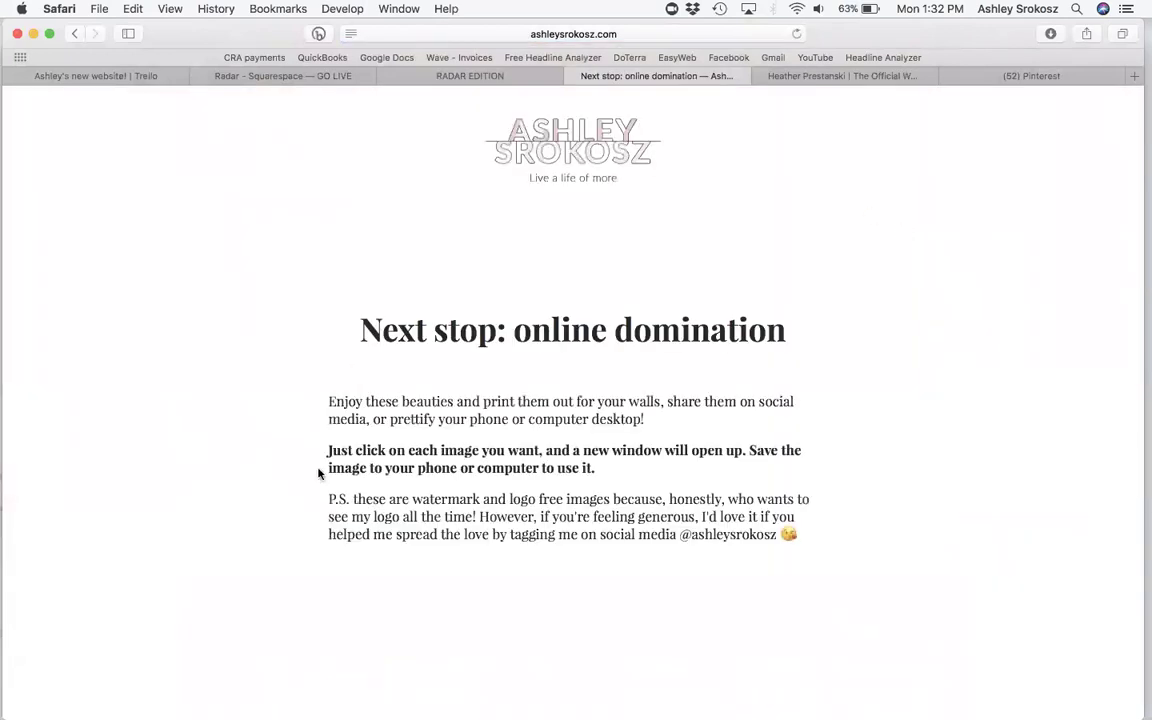
scroll(313, 494, "down", 5)
scroll(313, 494, "down", 5)
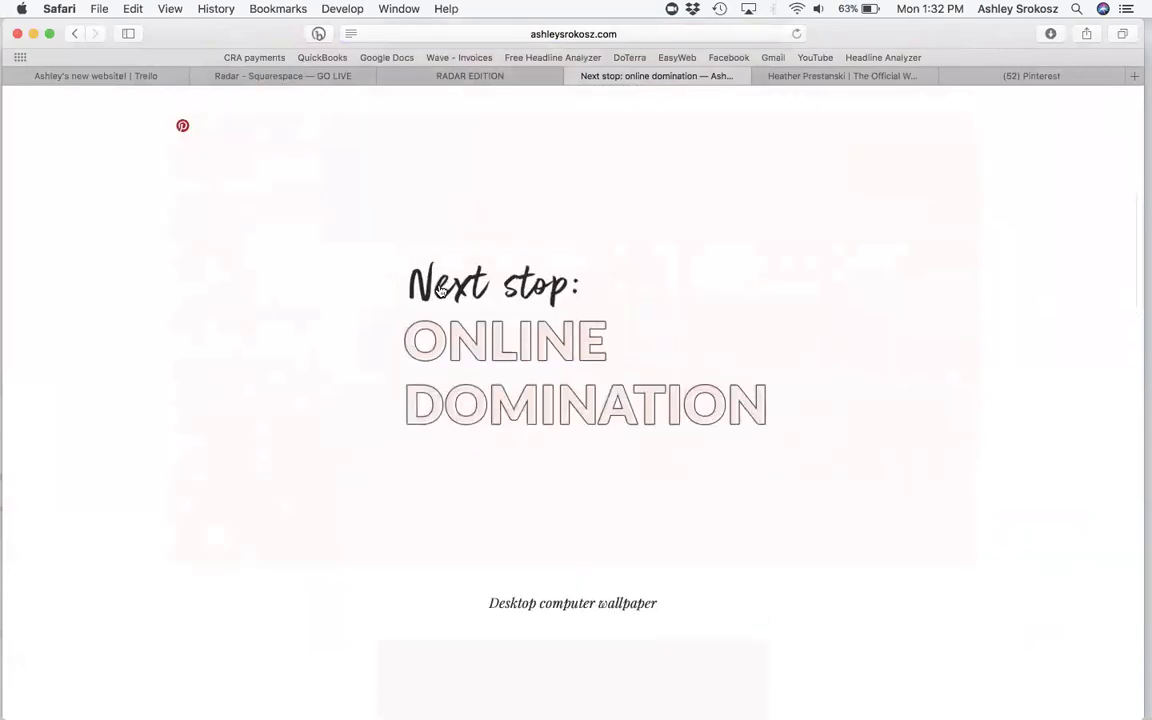
scroll(417, 499, "down", 10)
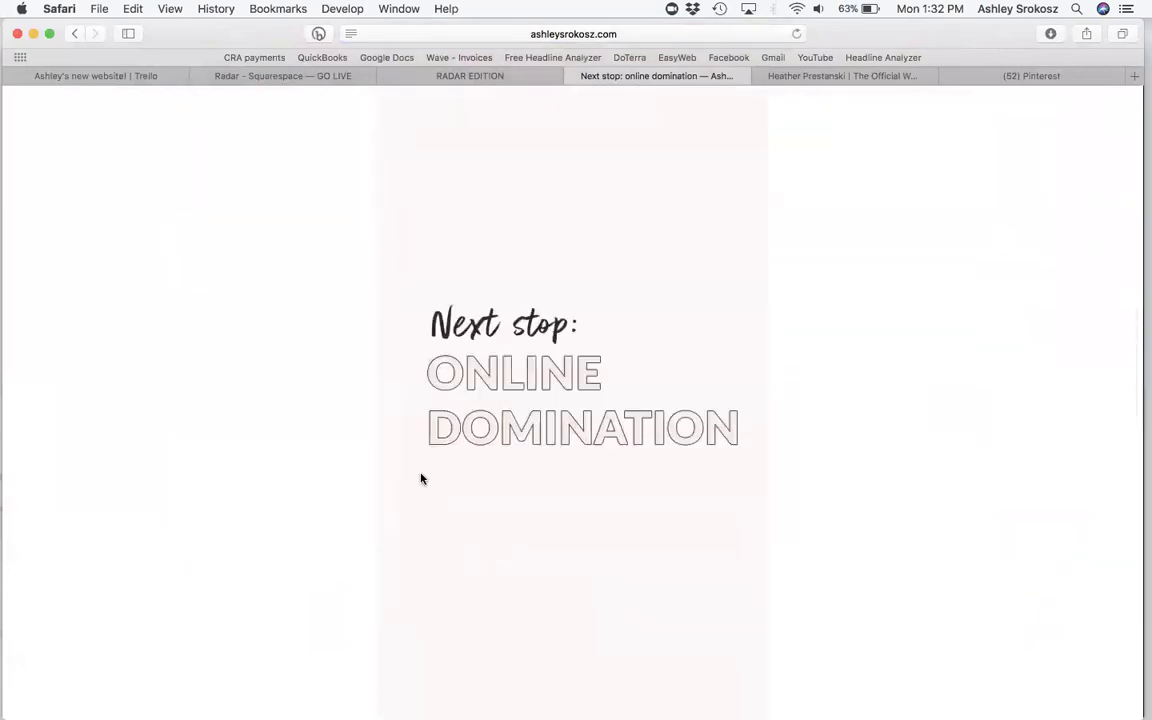
scroll(541, 527, "down", 10)
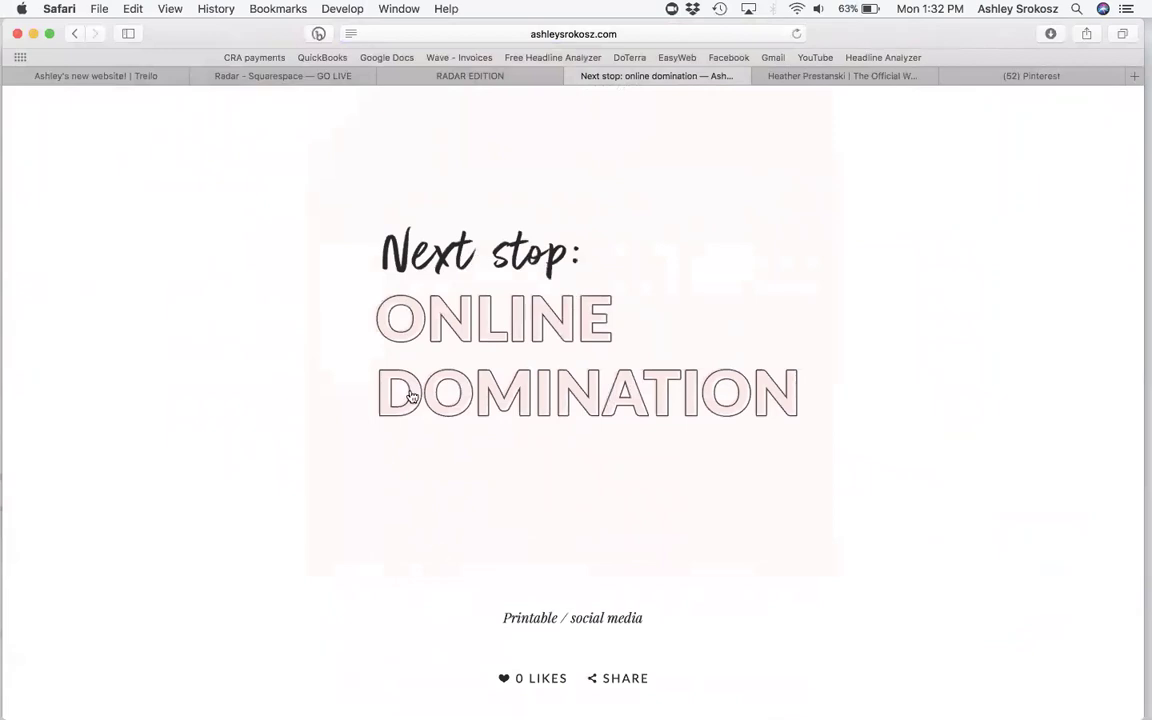
scroll(514, 391, "up", 2)
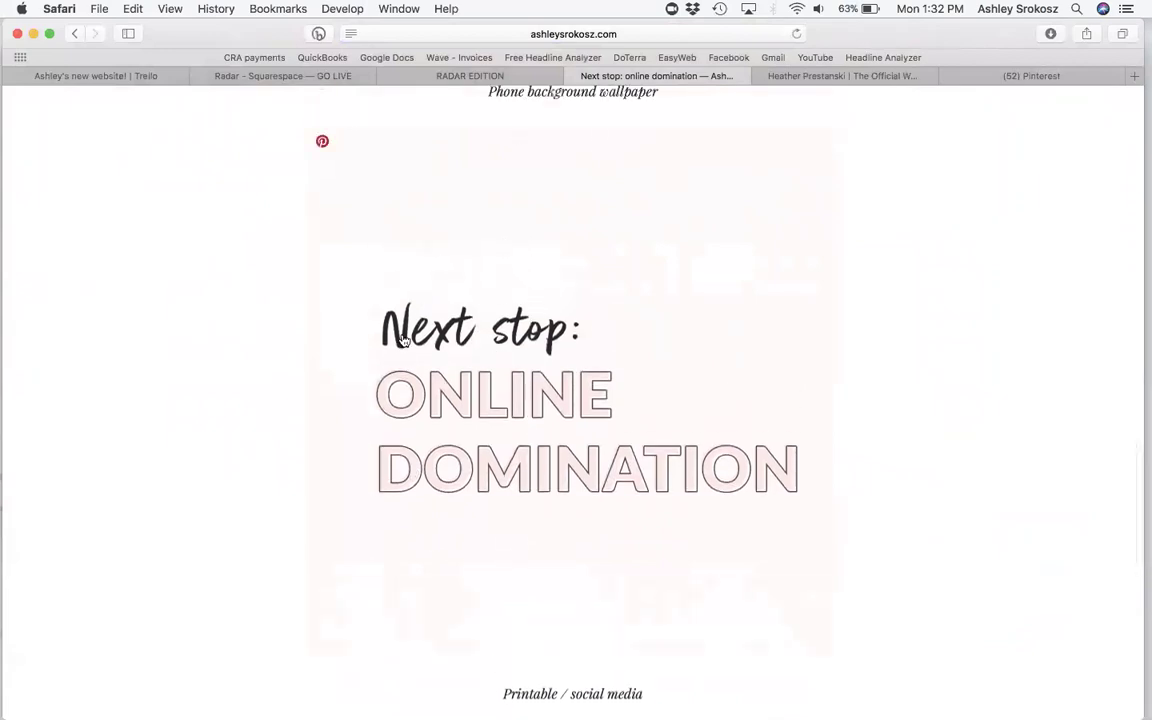
scroll(404, 341, "down", 10)
scroll(404, 341, "up", 15)
scroll(401, 339, "down", 5)
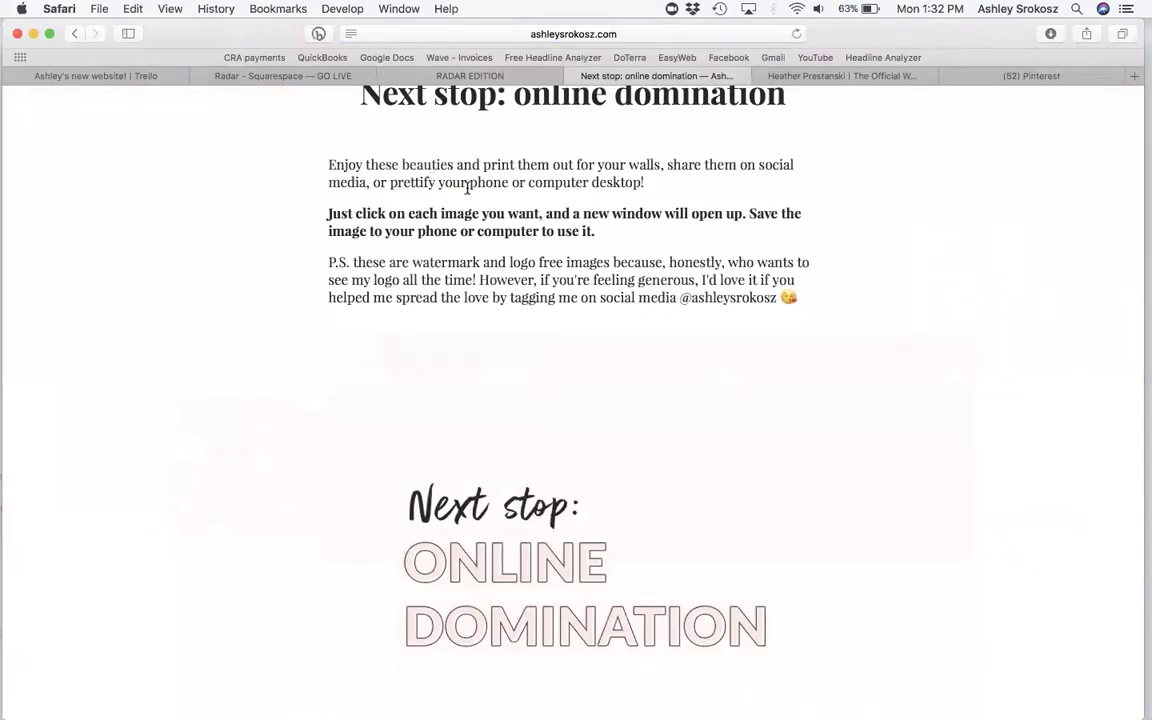
- View the images linked from the desktop and phone wallpaper versions, returning to the printable's page after each
scroll(422, 324, "down", 6)
left_click(446, 391)
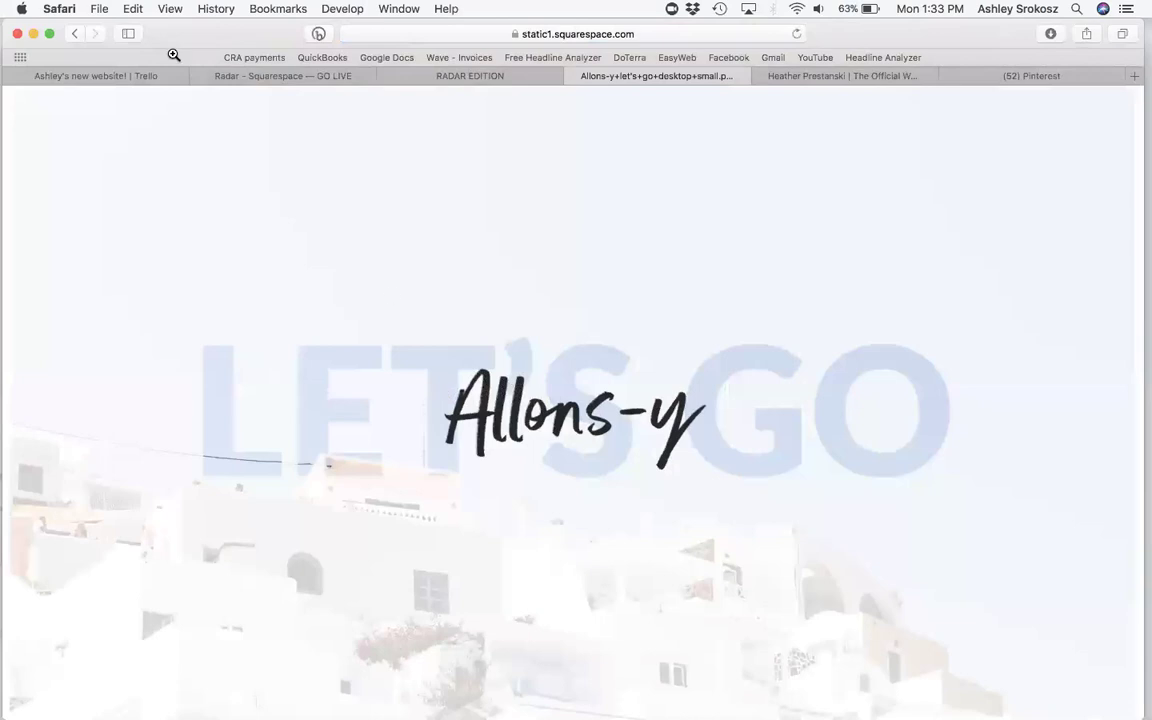
left_click(74, 35)
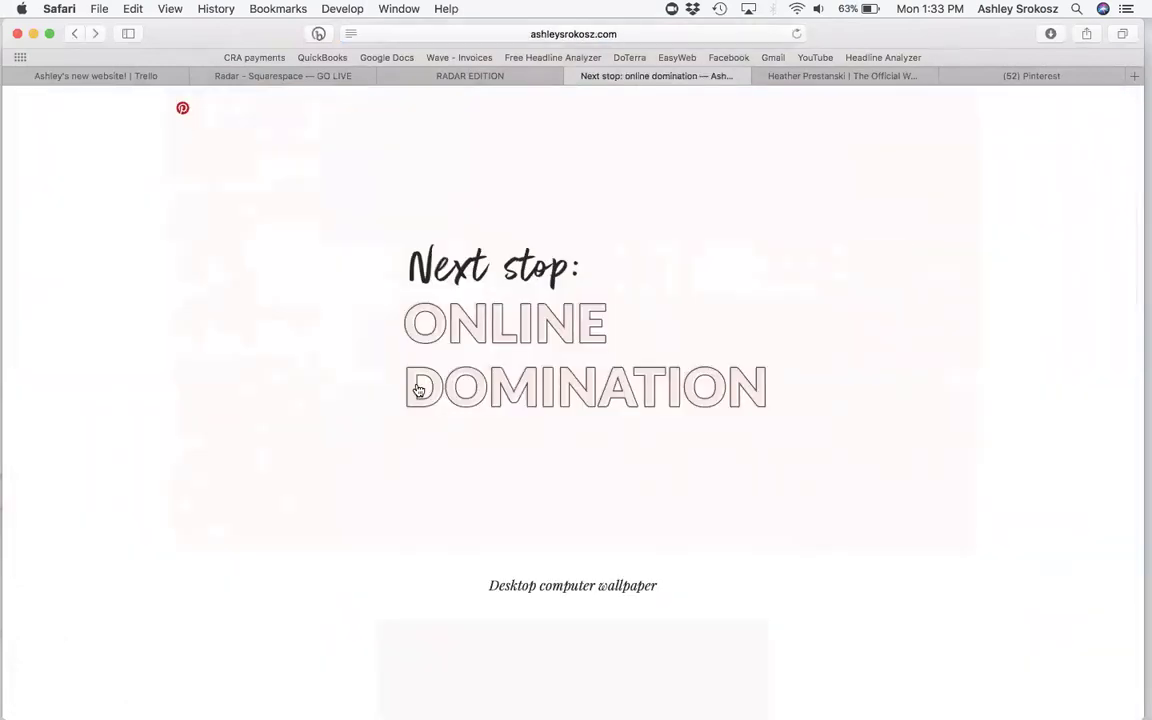
scroll(430, 390, "down", 8)
scroll(548, 440, "down", 5)
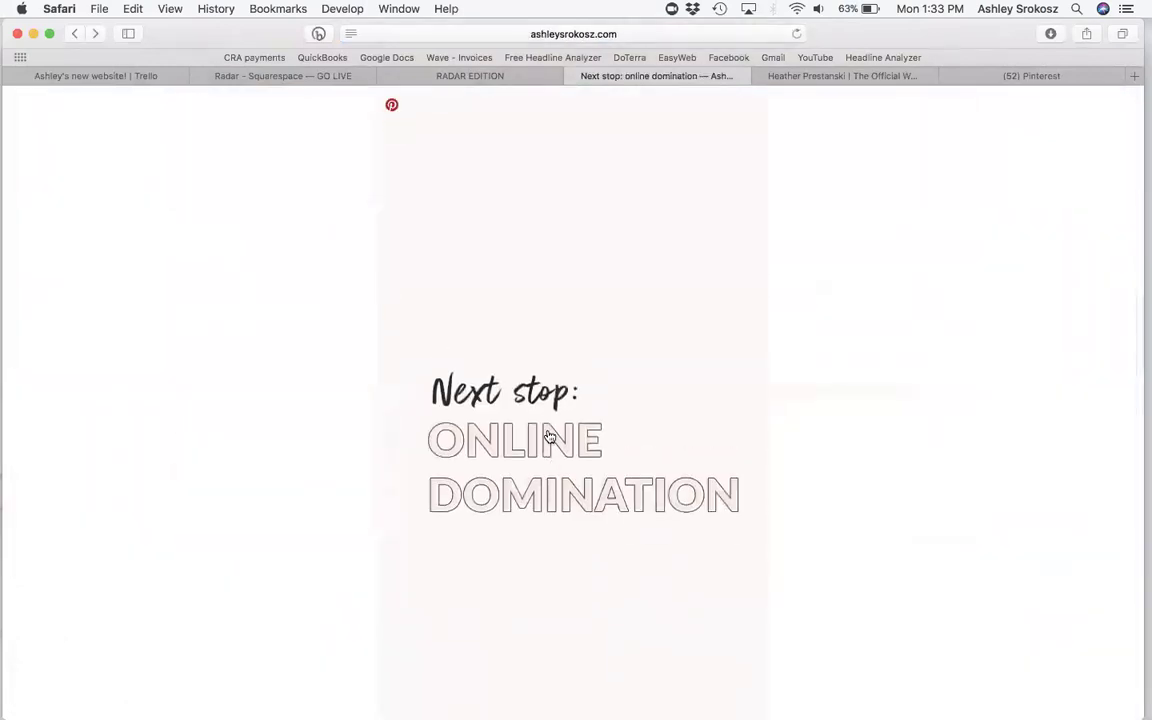
left_click(548, 437)
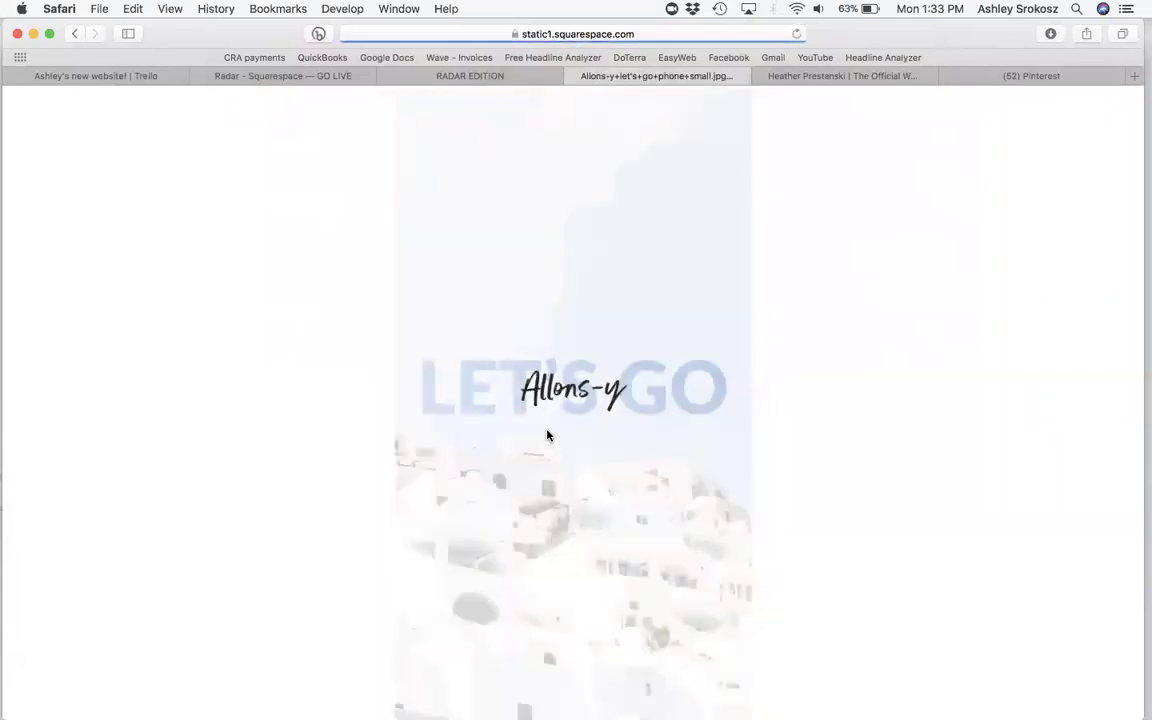
left_click(75, 34)
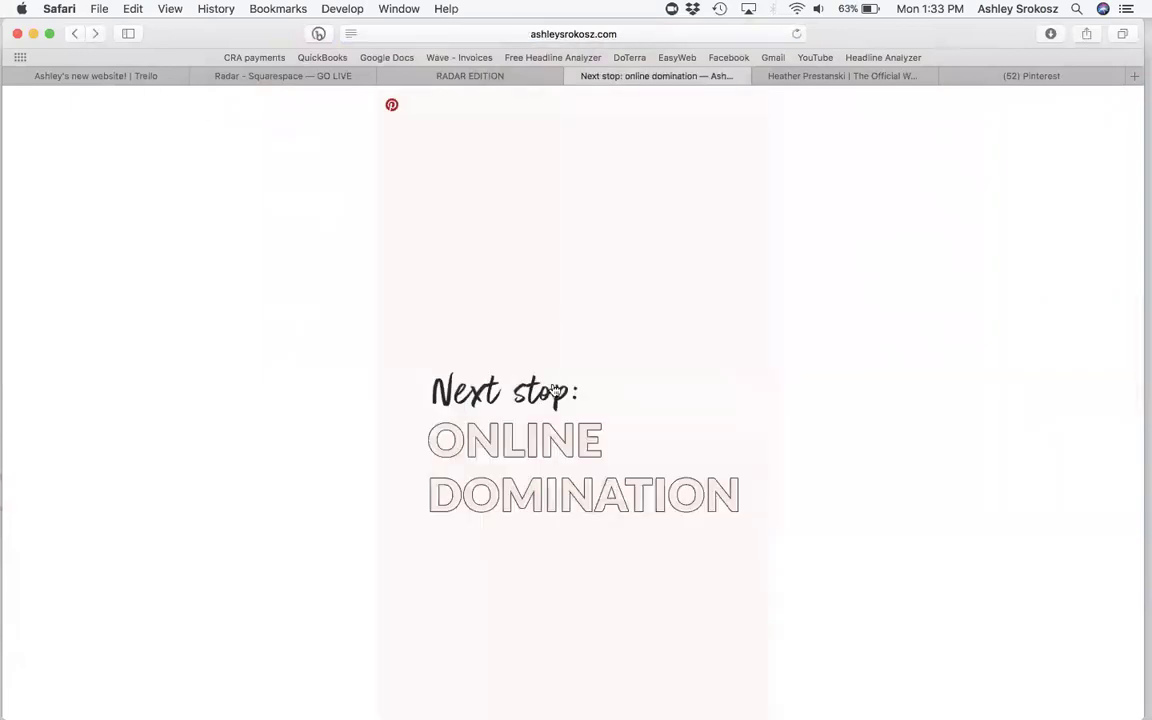
- Reopen the linked phone wallpaper image and check its saving options before returning to the Free Printables gallery
scroll(554, 390, "down", 3)
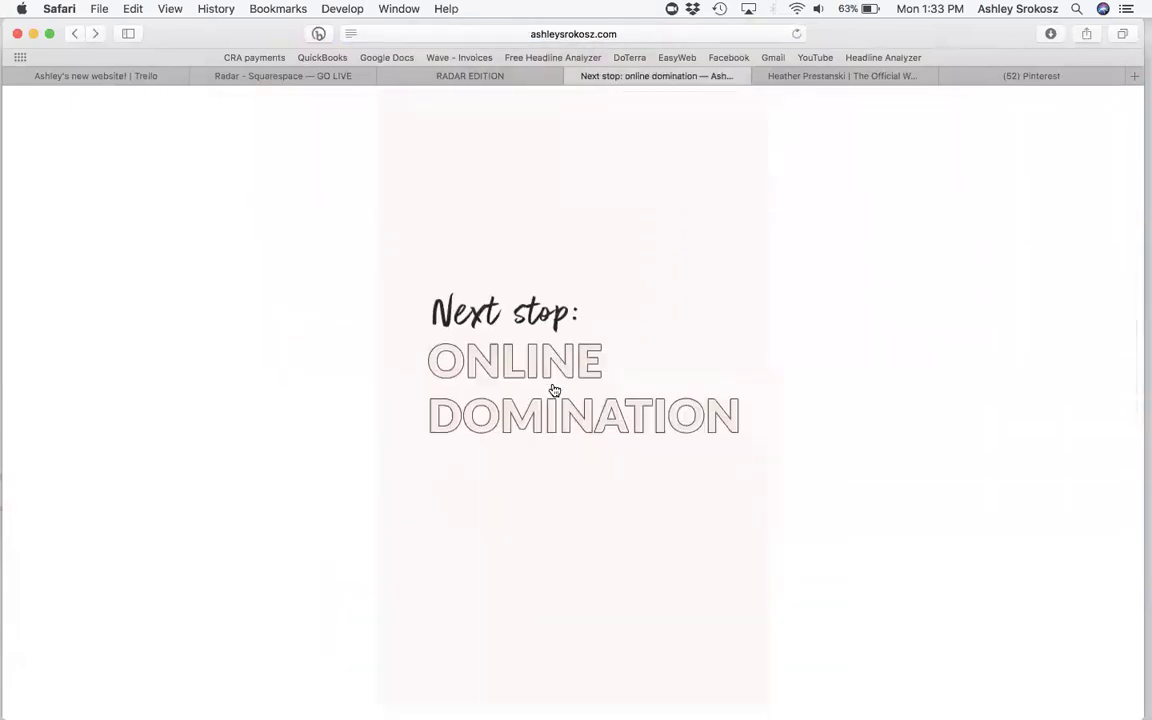
left_click(552, 388)
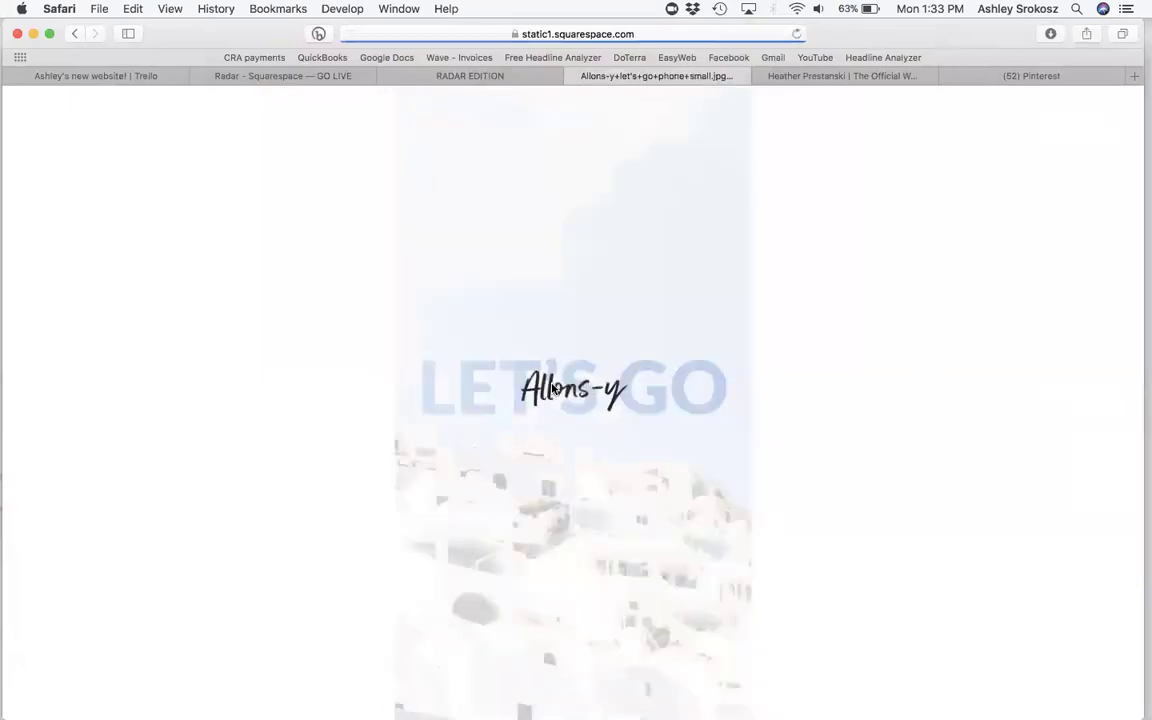
right_click(559, 293)
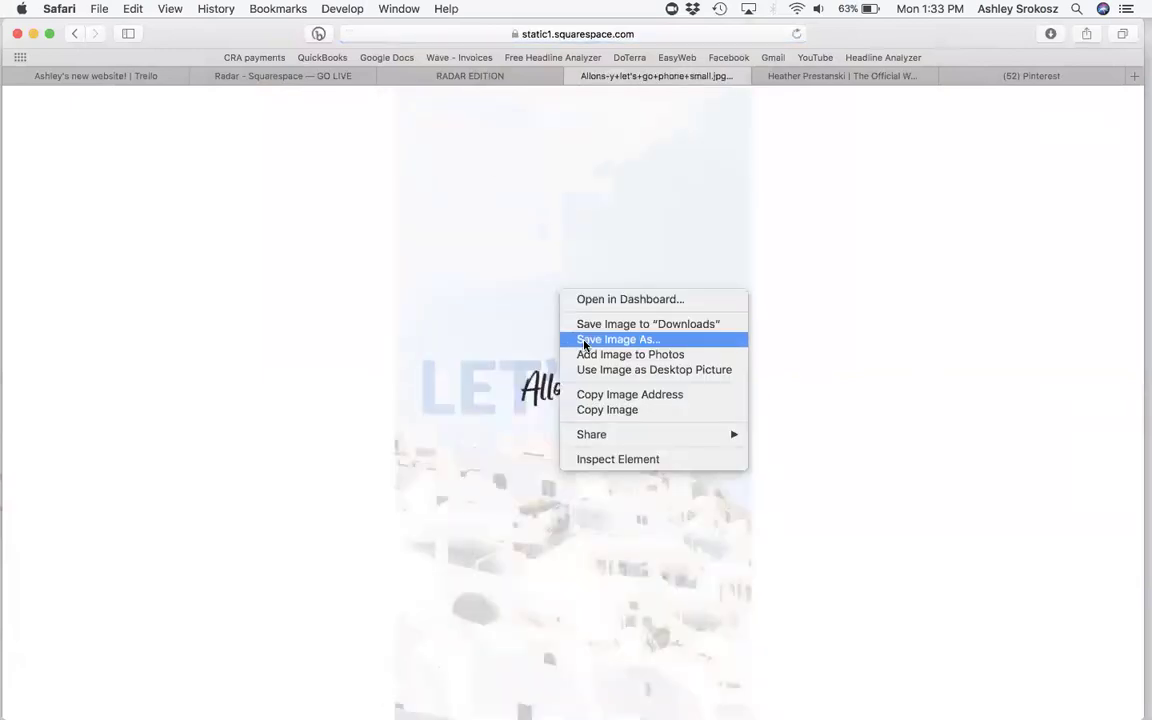
left_click(445, 206)
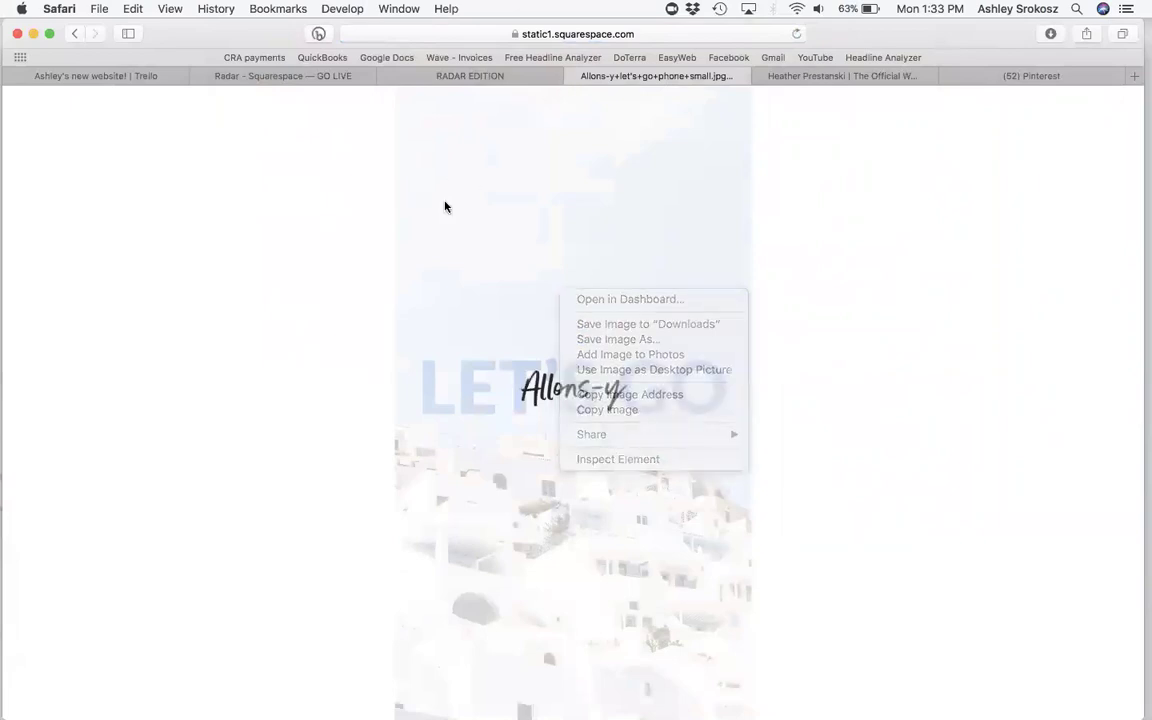
left_click(73, 34)
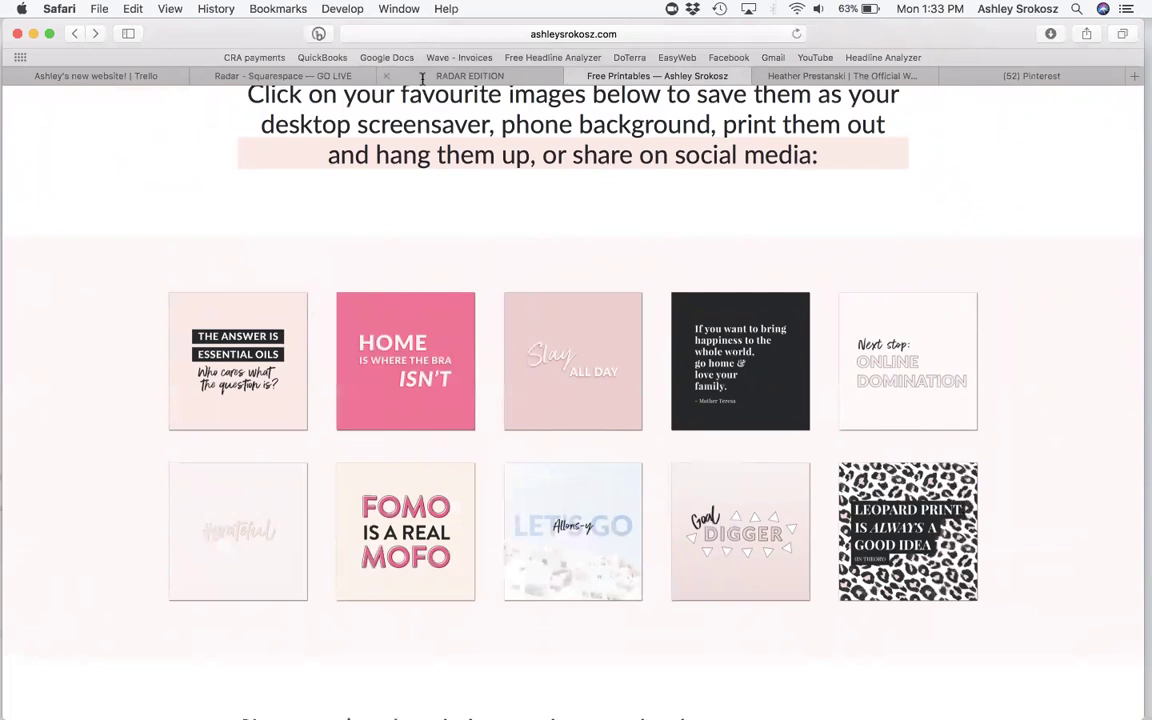
- Open the Essential Oils Business page and look over its "serve even bigger" banner and photos
scroll(509, 253, "up", 1)
scroll(509, 253, "up", 10)
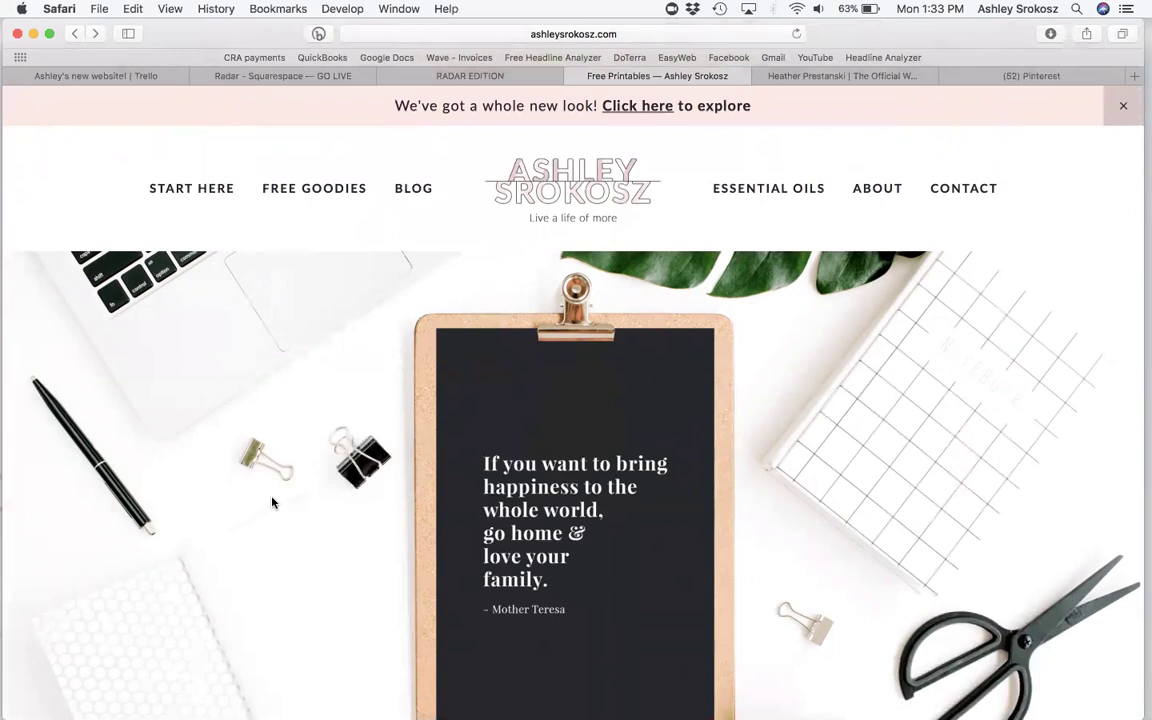
mouse_move(762, 188)
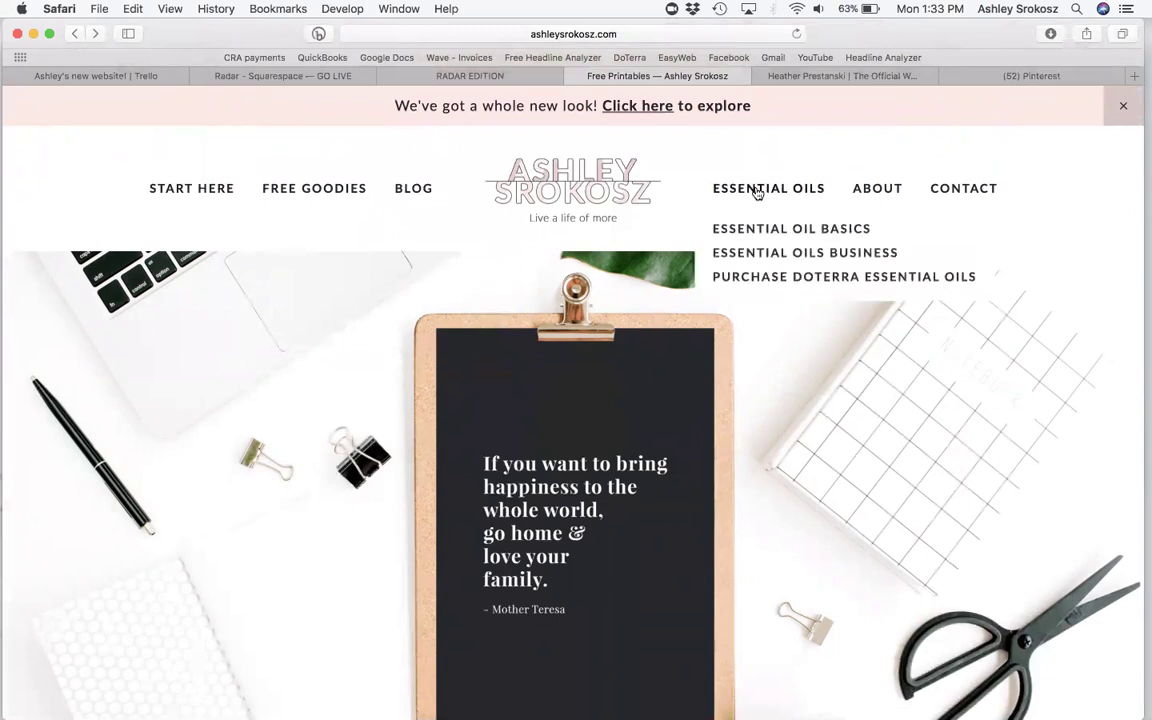
left_click(768, 254)
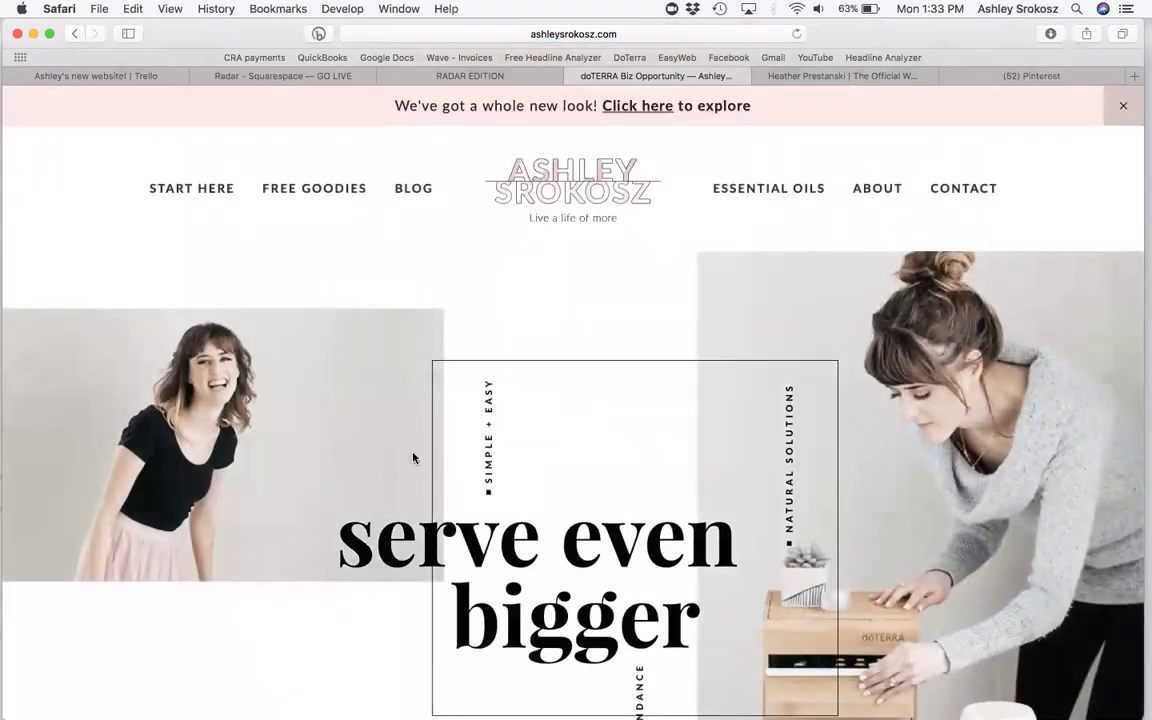
scroll(413, 458, "down", 4)
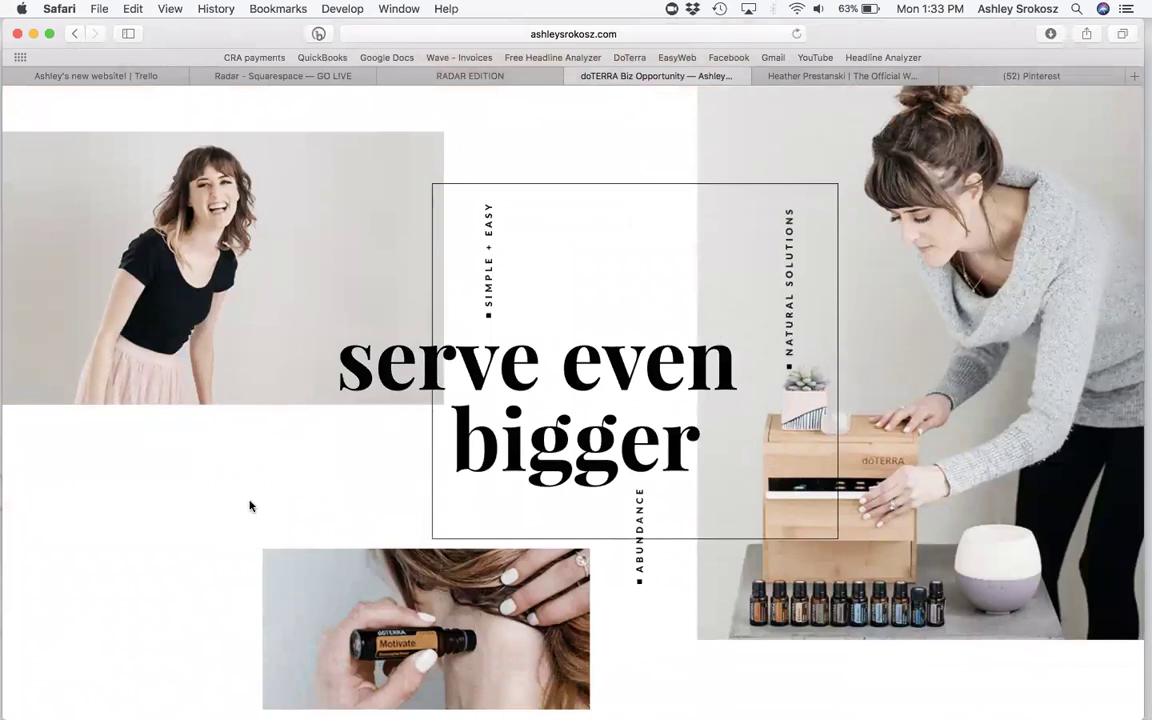
- Read through the Essential Oils Business page, from its "Hands up if" section to the doTERRA story, and return to its opening banner
scroll(250, 506, "down", 20)
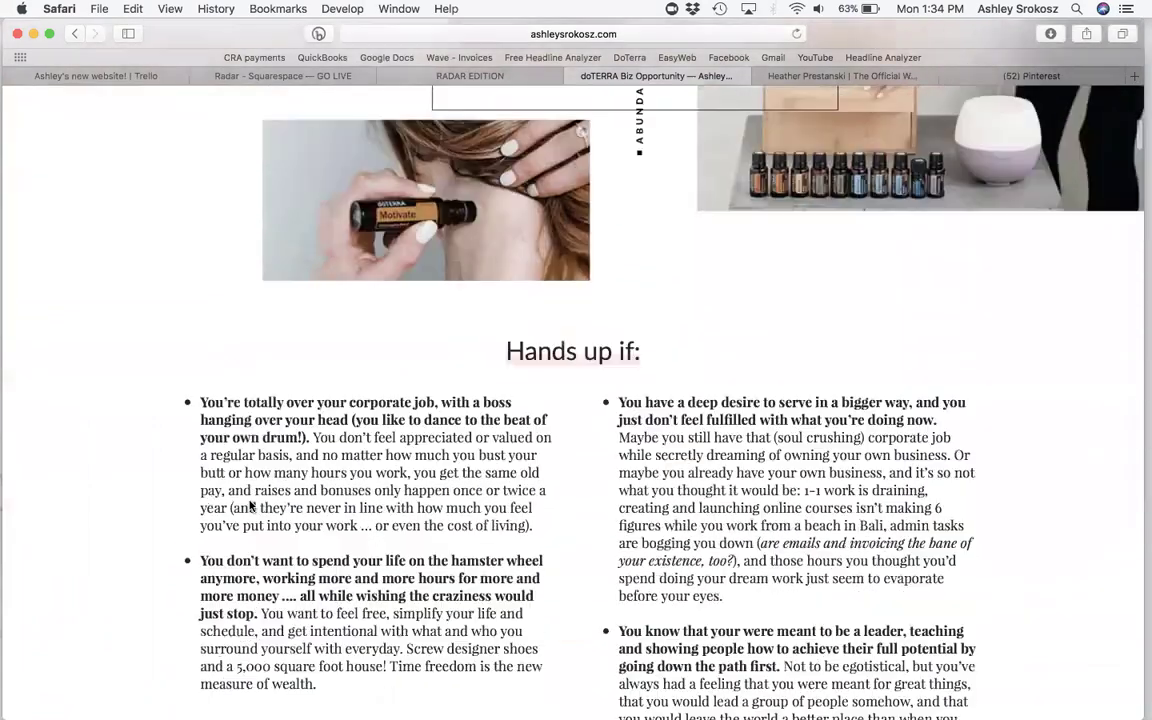
scroll(311, 548, "down", 20)
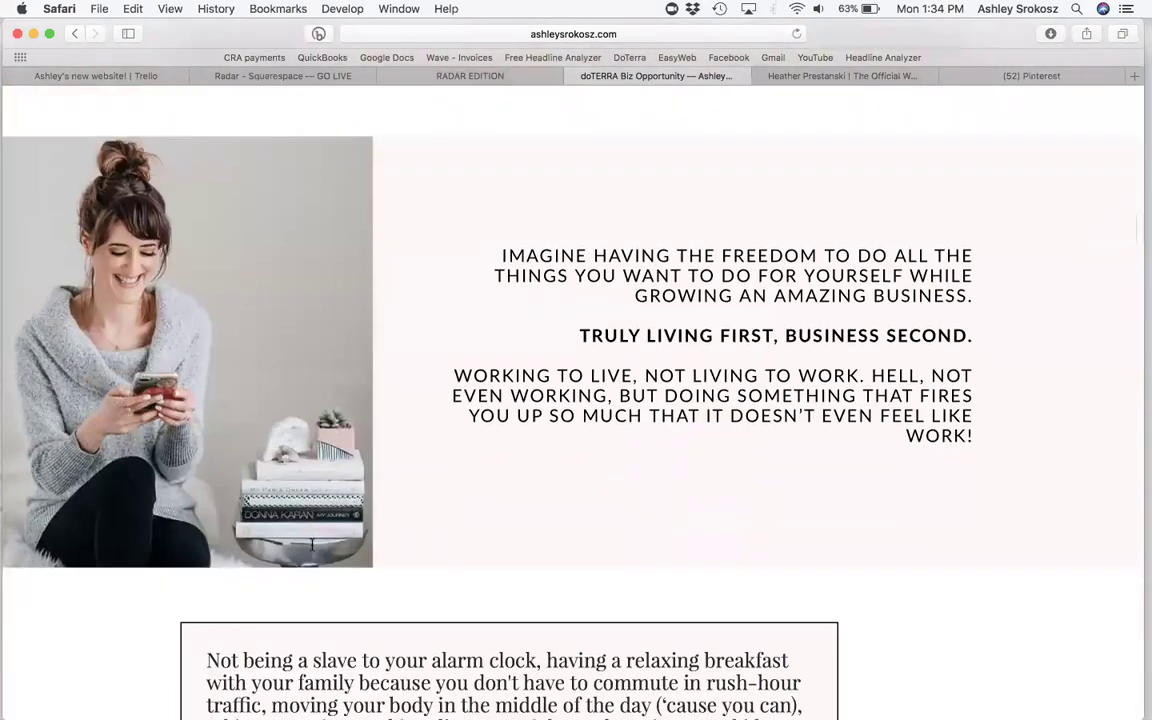
scroll(311, 548, "down", 20)
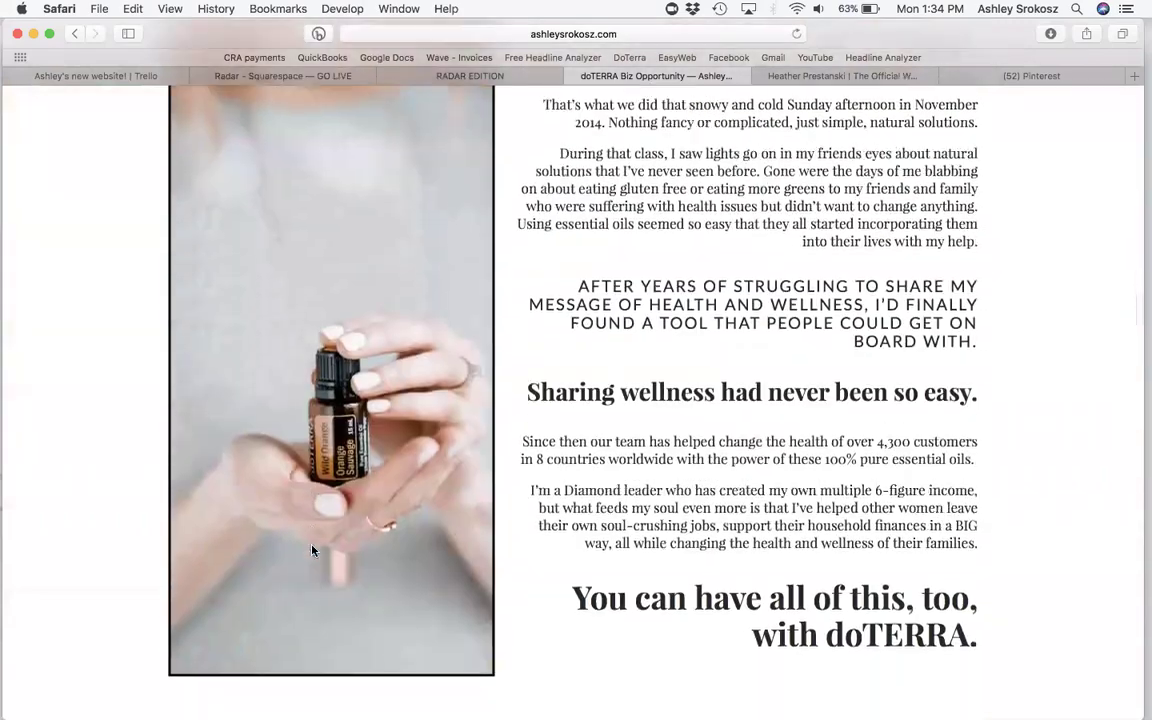
scroll(311, 548, "up", 20)
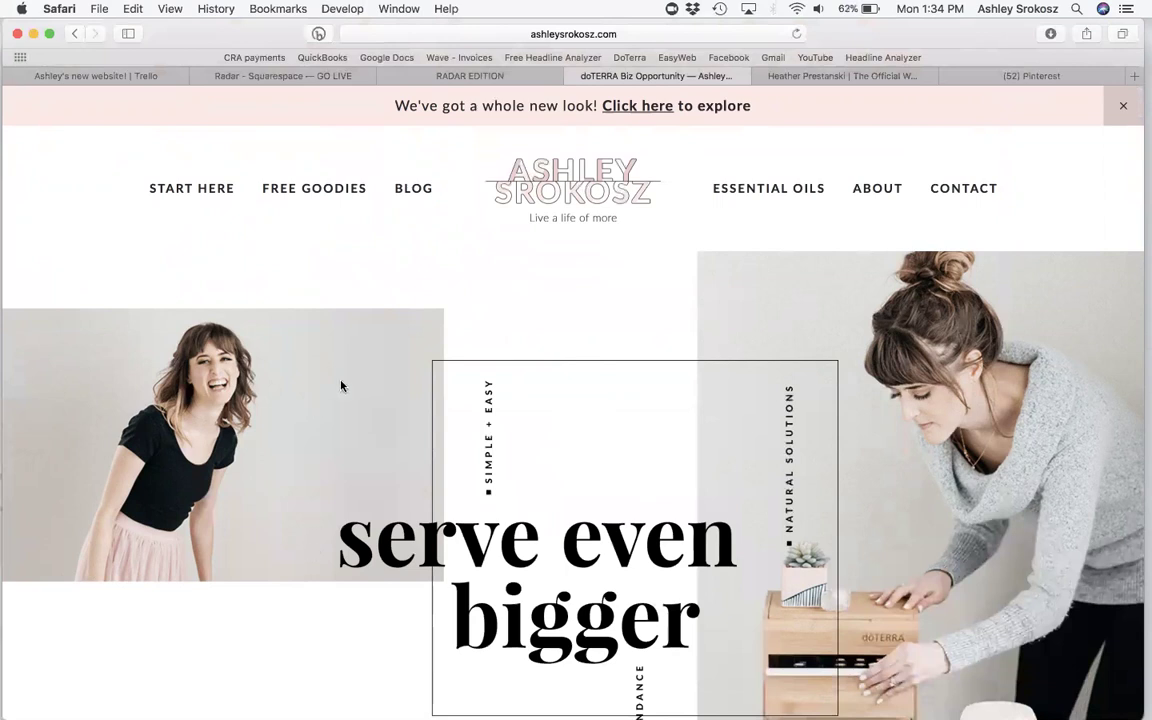
scroll(500, 420, "down", 3)
scroll(566, 436, "down", 2)
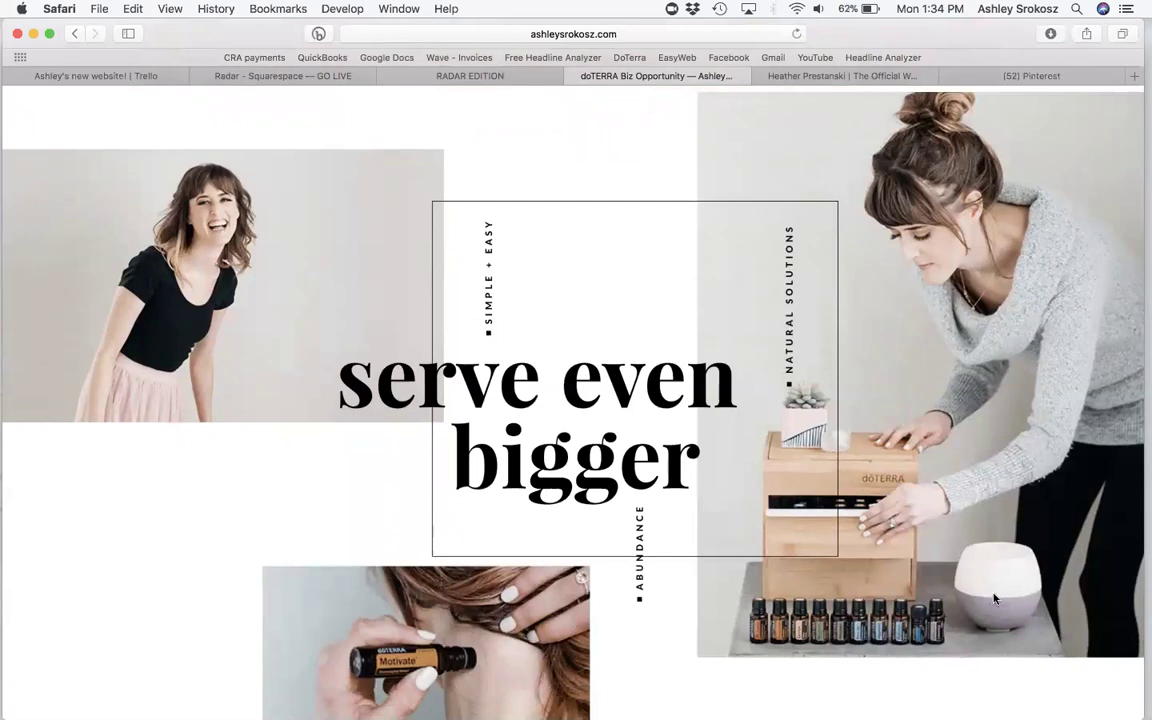
scroll(352, 316, "up", 3)
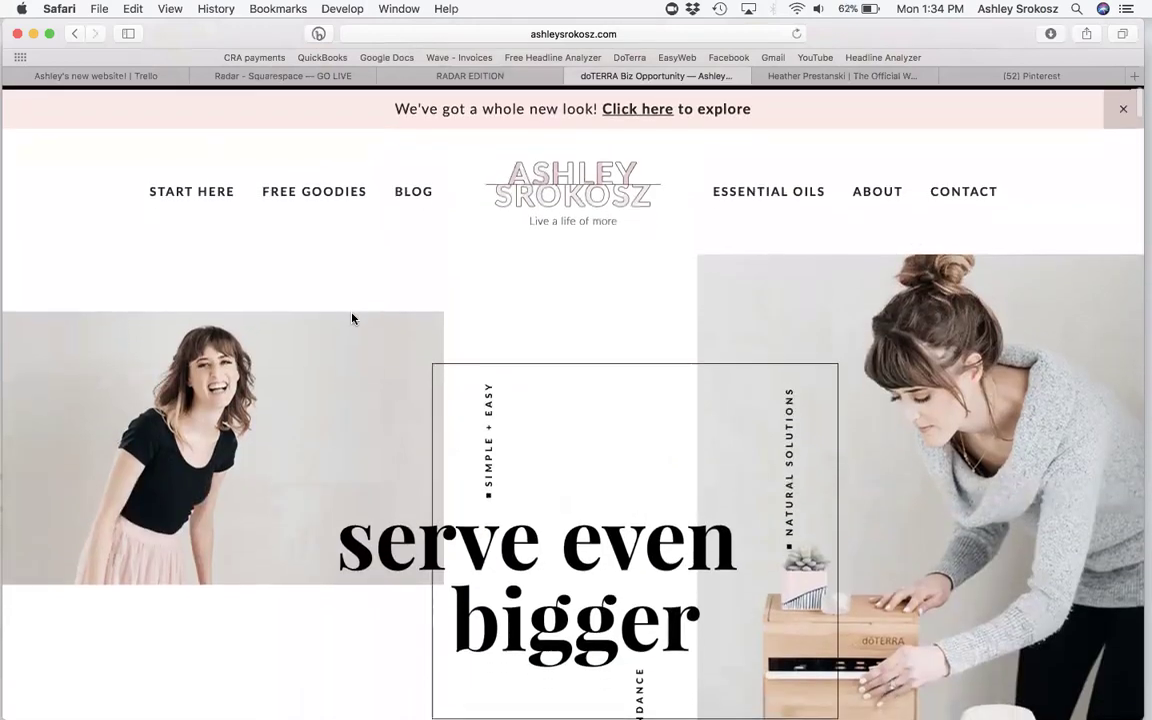
- On the Trello website board, delete the "Add more hidden Pinterest pictures" item from the January card's website to-do checklist
left_click(107, 70)
scroll(513, 366, "left", 5)
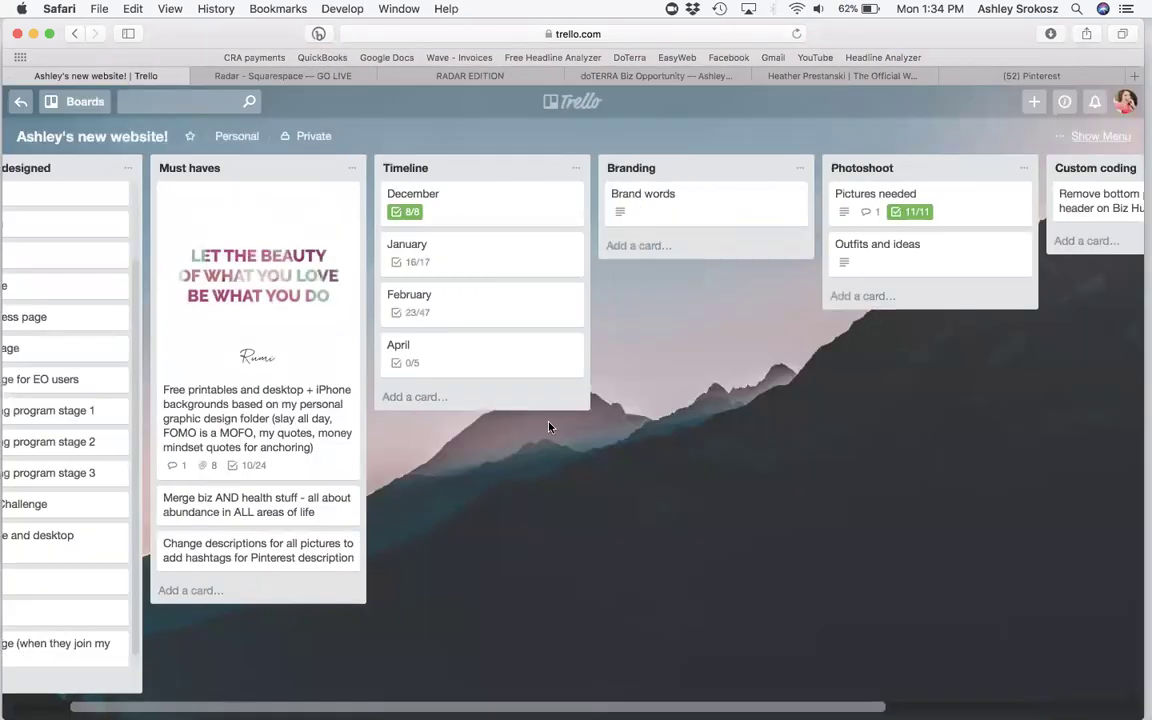
left_click(531, 264)
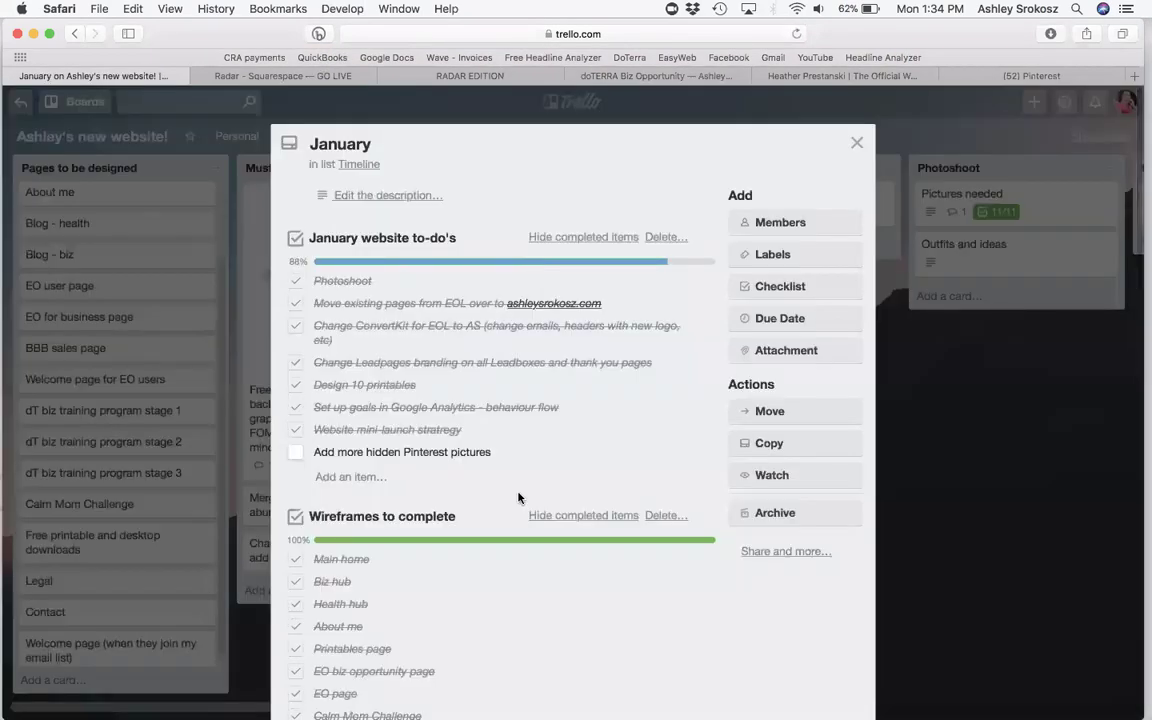
scroll(450, 355, "down", 2)
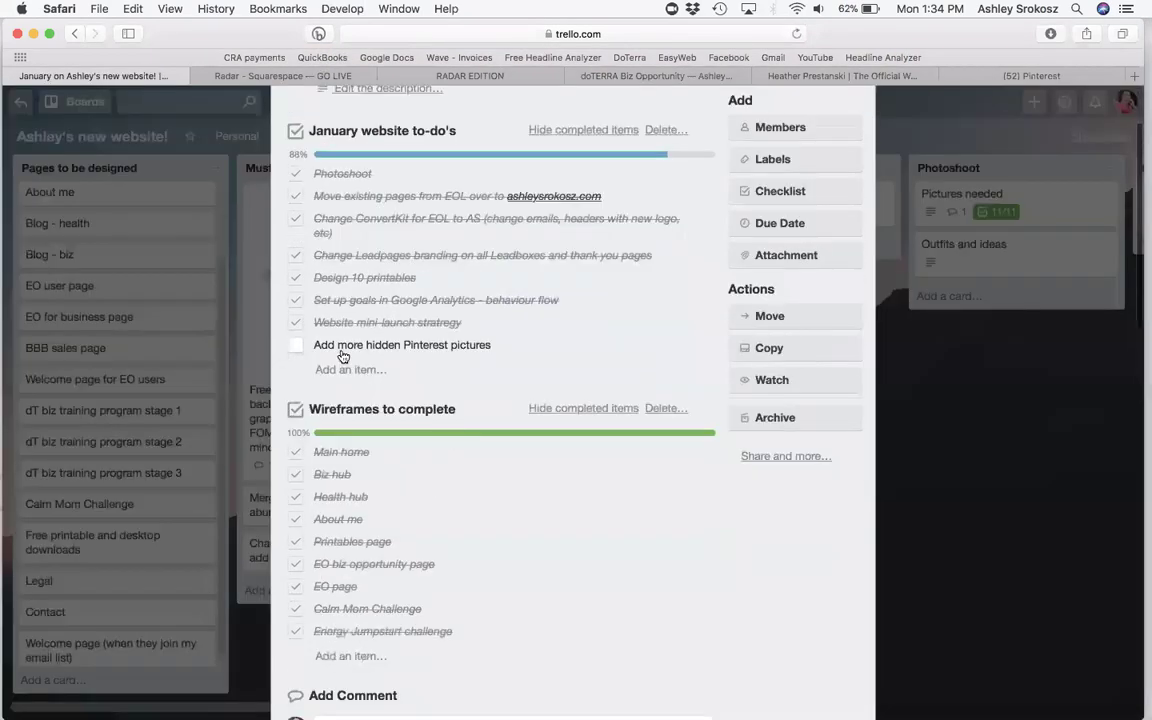
left_click(704, 347)
left_click(723, 428)
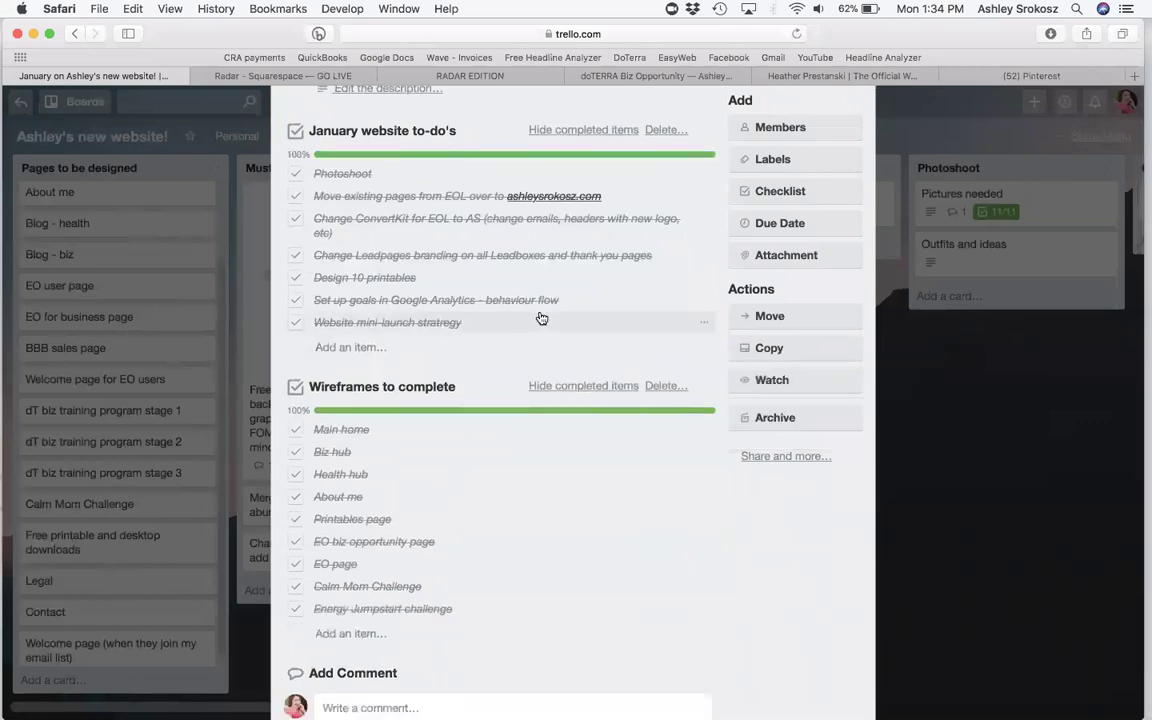
scroll(540, 319, "up", 2)
left_click(768, 123)
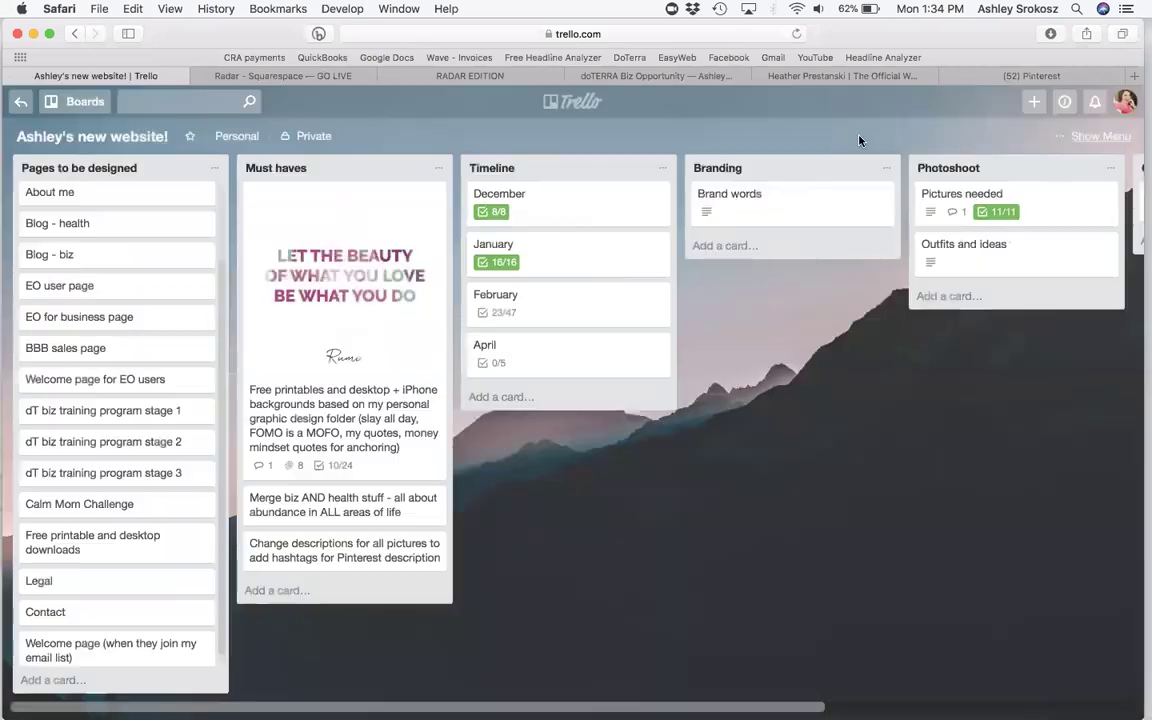
- Review the February card's checklists of blog post images, miscellaneous to-dos and page load times, and close the card
left_click(565, 315)
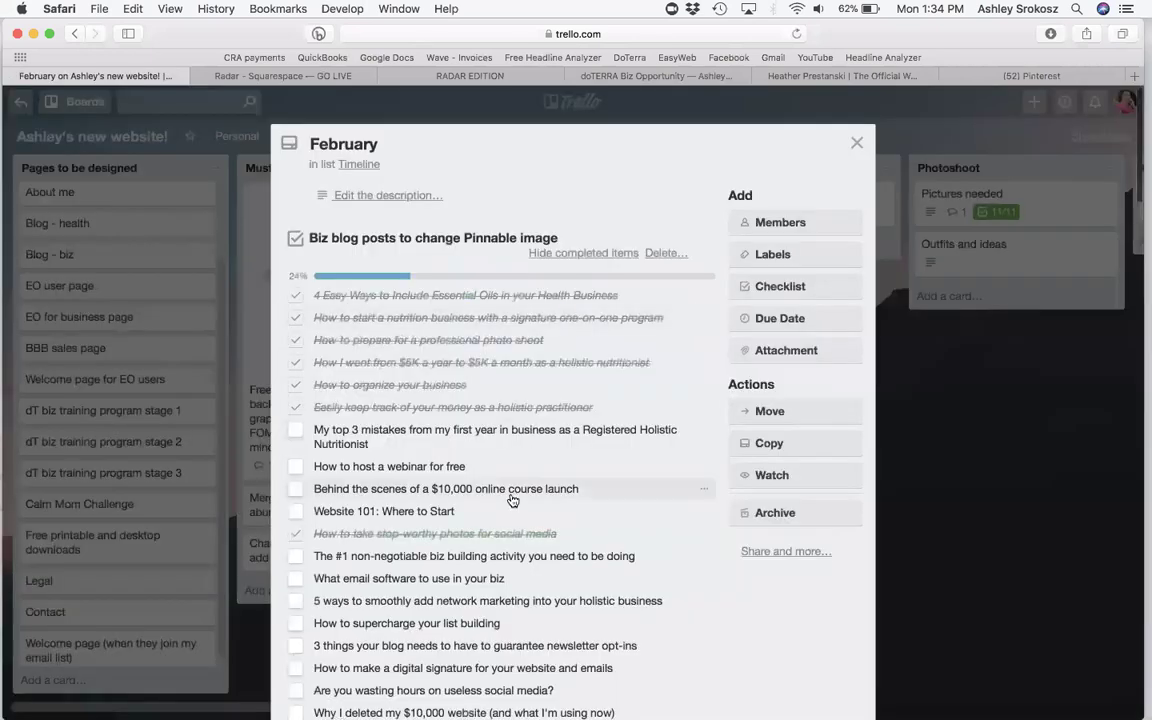
scroll(512, 499, "down", 1)
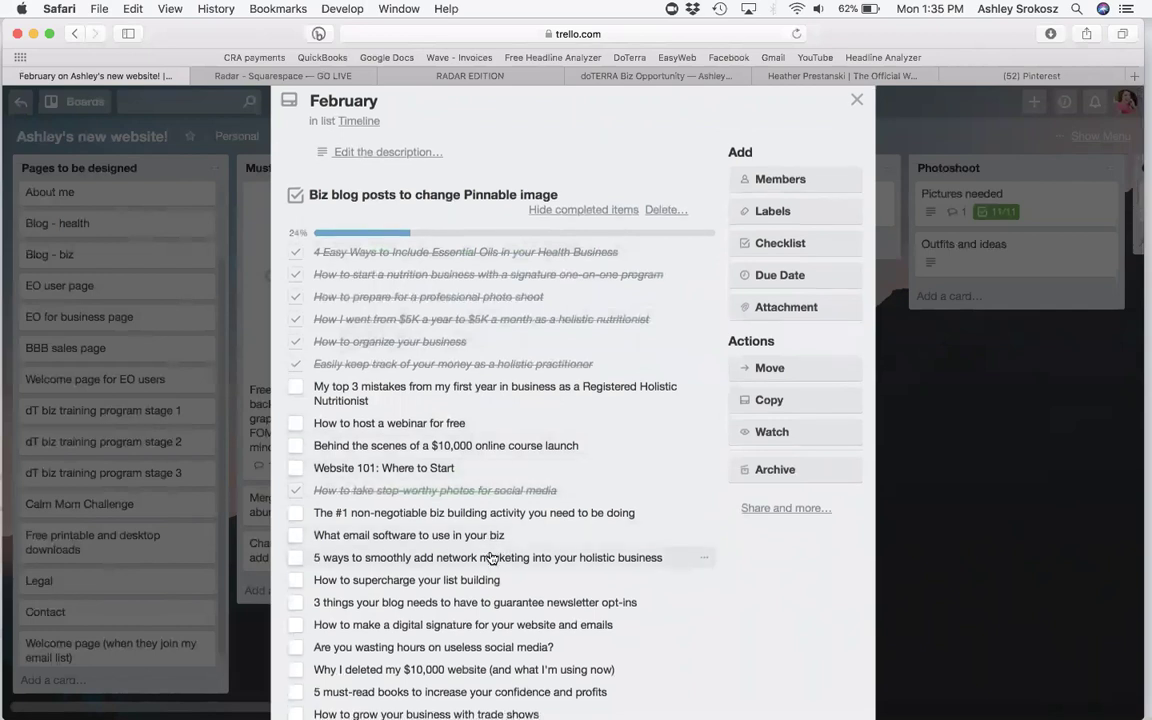
scroll(490, 557, "down", 10)
scroll(490, 557, "up", 9)
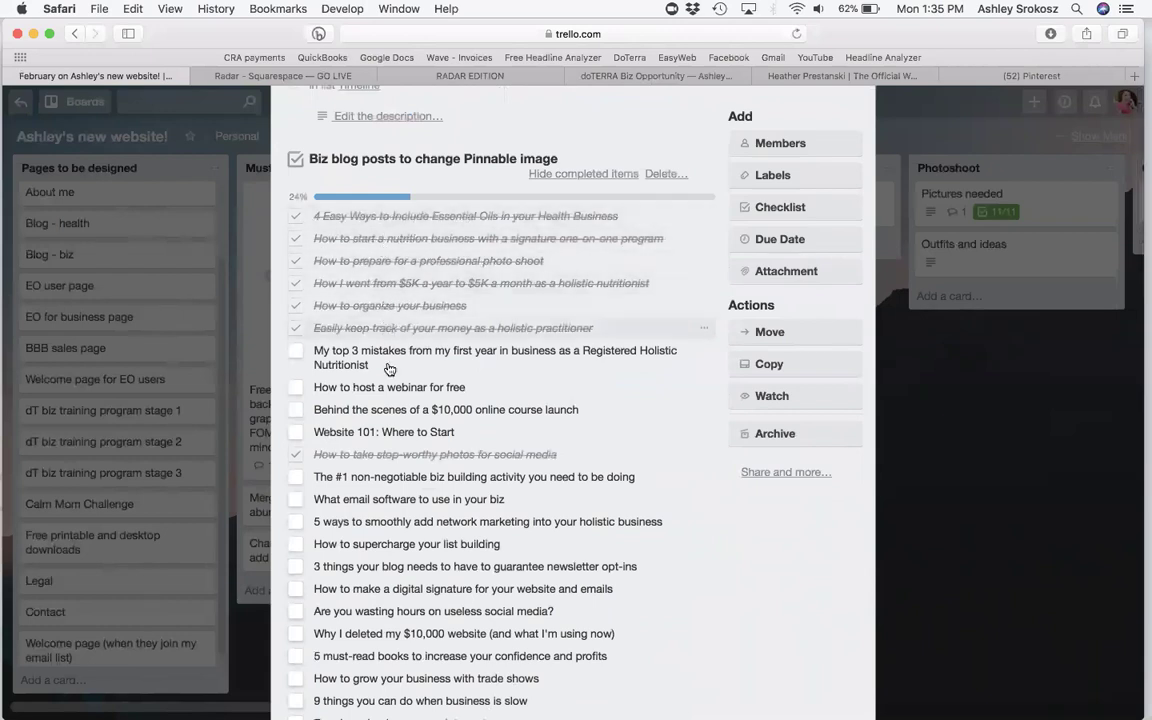
scroll(390, 460, "down", 18)
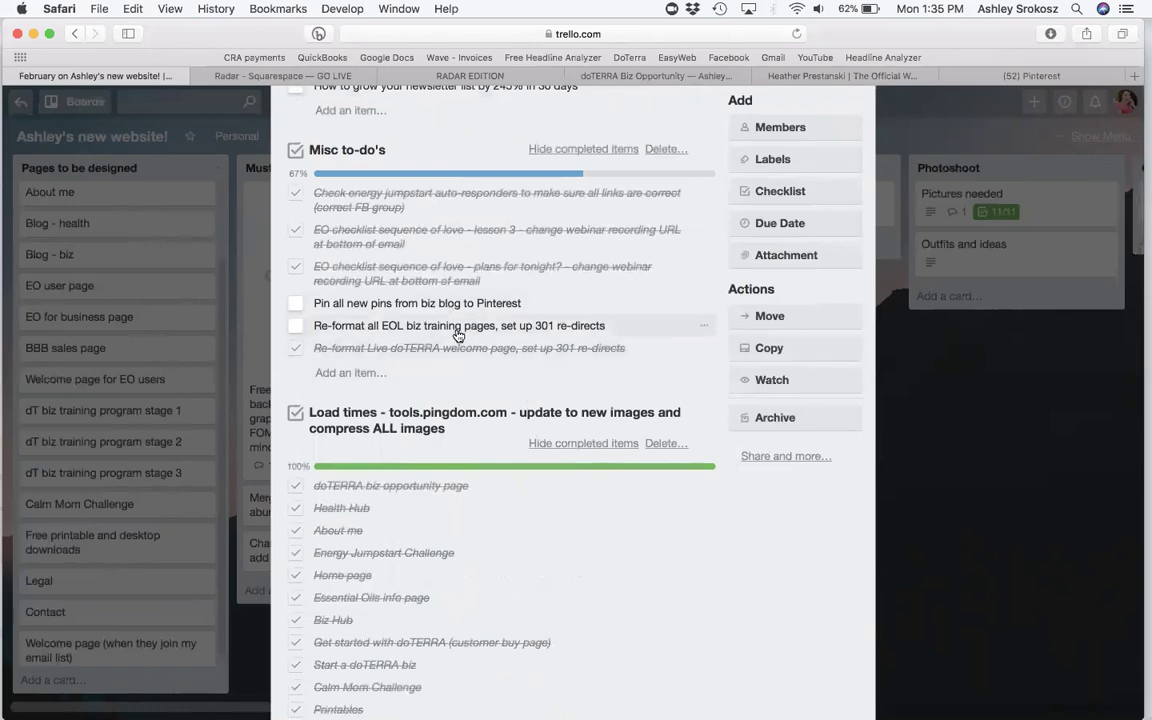
scroll(480, 400, "down", 4)
scroll(527, 473, "up", 7)
scroll(527, 473, "up", 16)
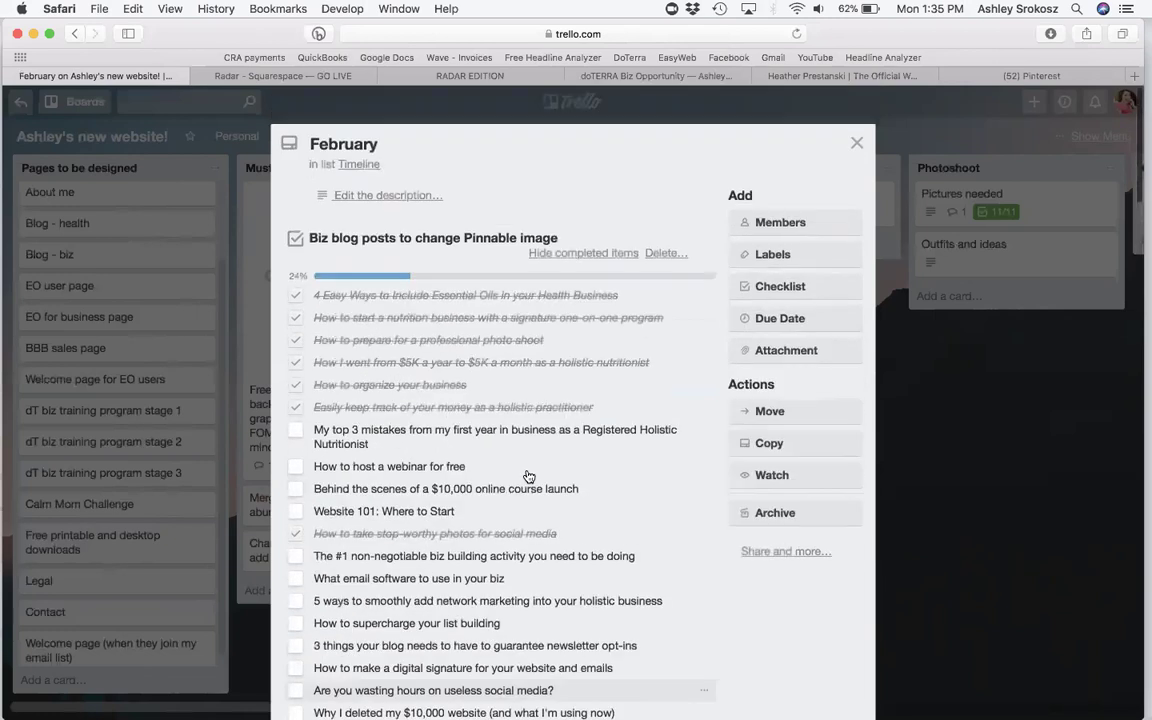
left_click(857, 145)
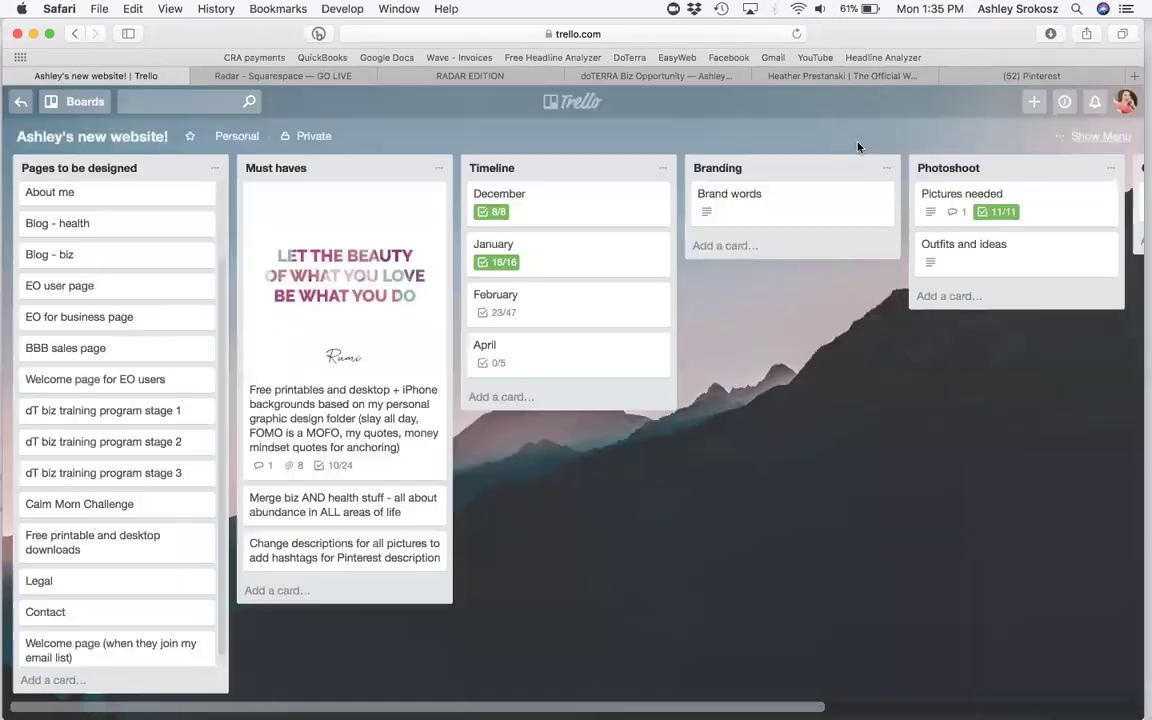